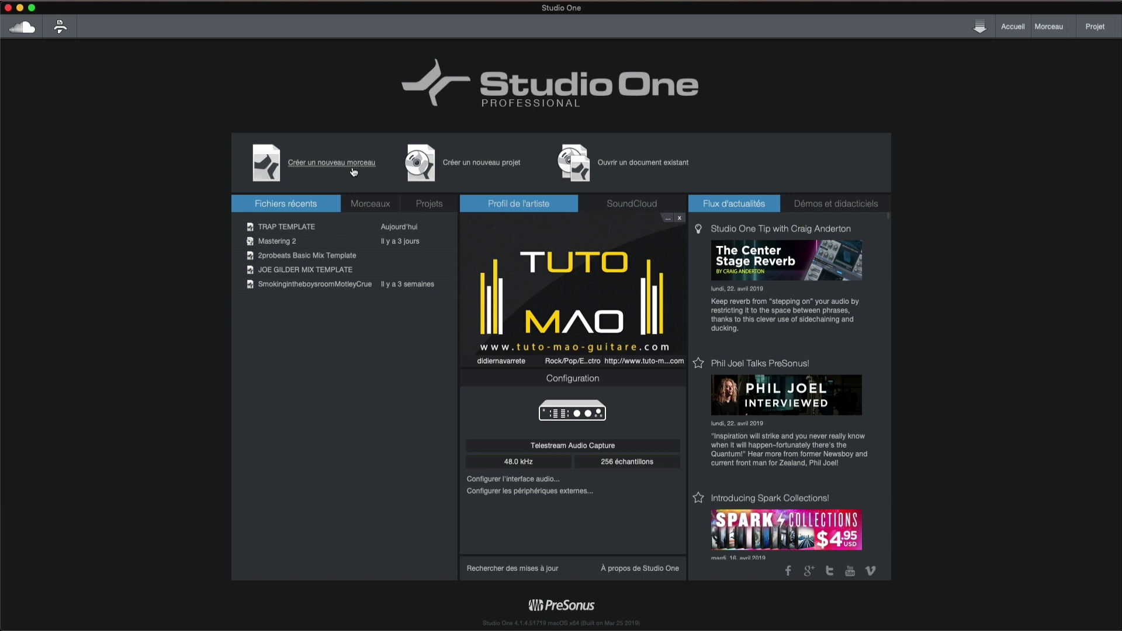
# Create a new empty song titled "TRAP TEMPLATE 2019".
pyautogui.click(352, 167)
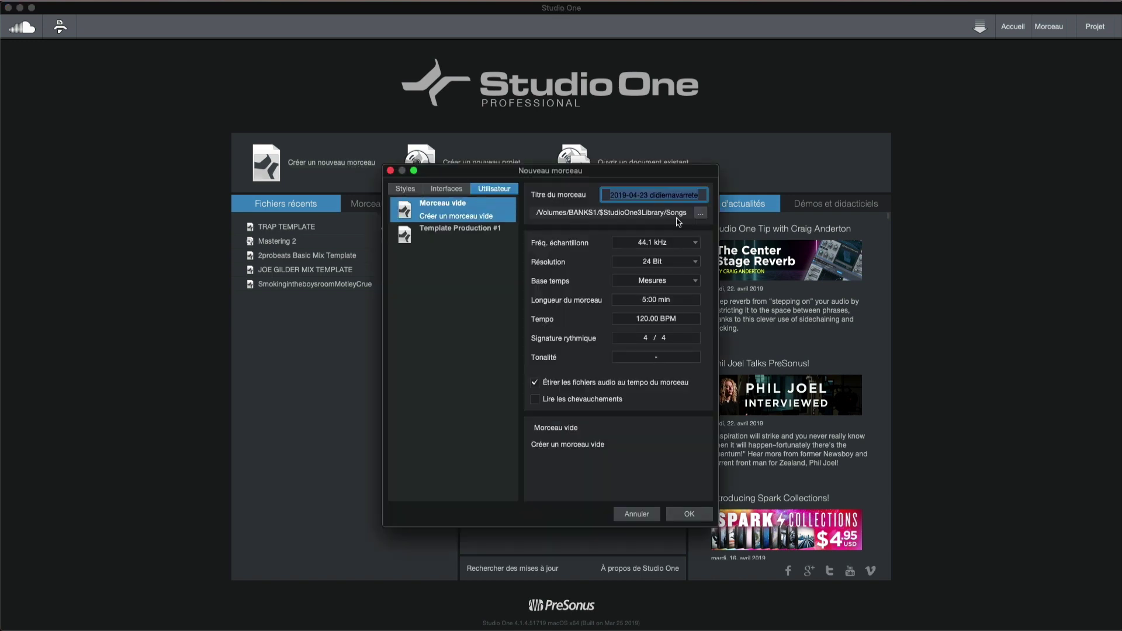
pyautogui.write('trap')
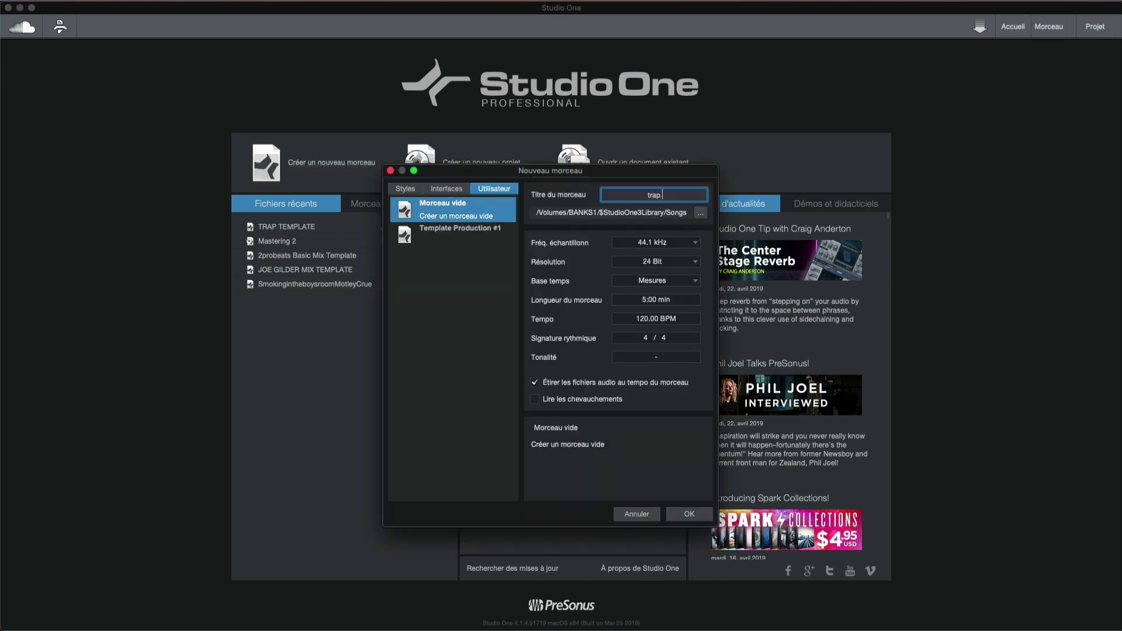
pyautogui.write(' template')
pyautogui.press('BackSpace')
pyautogui.press('BackSpace')
pyautogui.press('BackSpace')
pyautogui.press('BackSpace')
pyautogui.press('BackSpace')
pyautogui.press('BackSpace')
pyautogui.press('BackSpace')
pyautogui.press('BackSpace')
pyautogui.press('BackSpace')
pyautogui.write('TRAP TEMPLATE 2019')
pyautogui.press('Return')
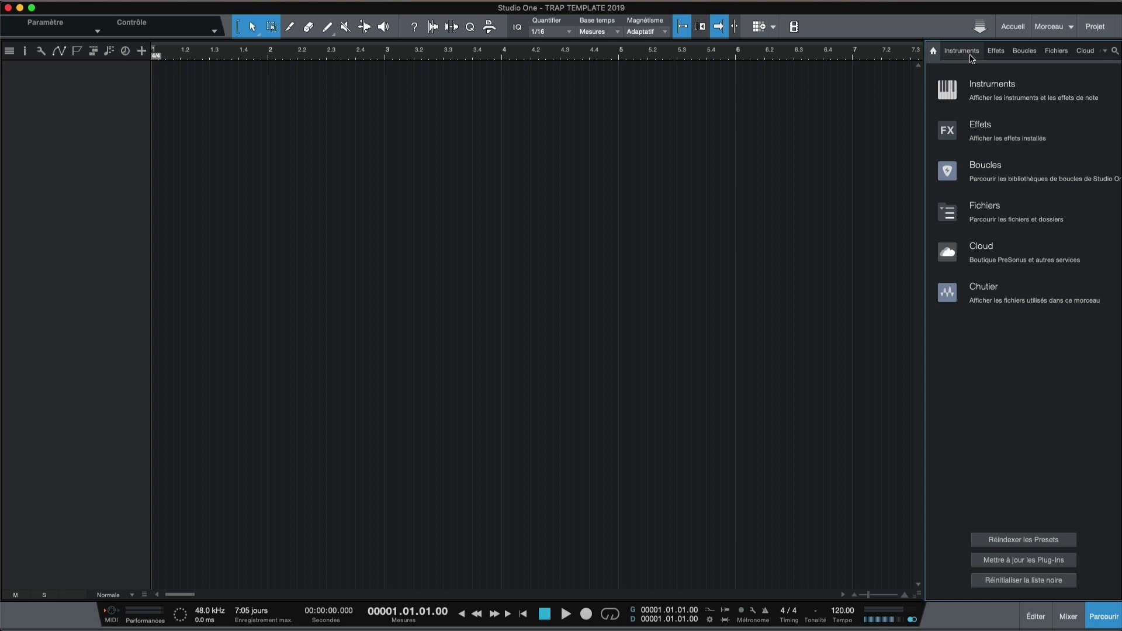
# Show the PreSonus instruments in the browser and collapse Impact's preset list.
pyautogui.click(989, 87)
pyautogui.scroll(-9, 1004, 336)
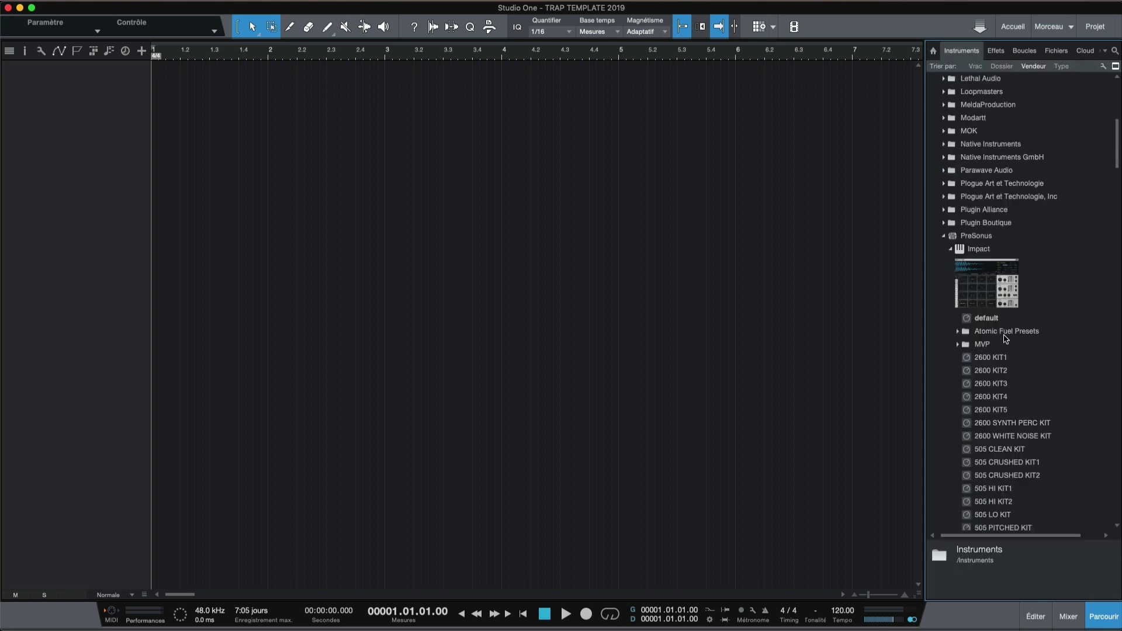
pyautogui.scroll(-2, 1002, 337)
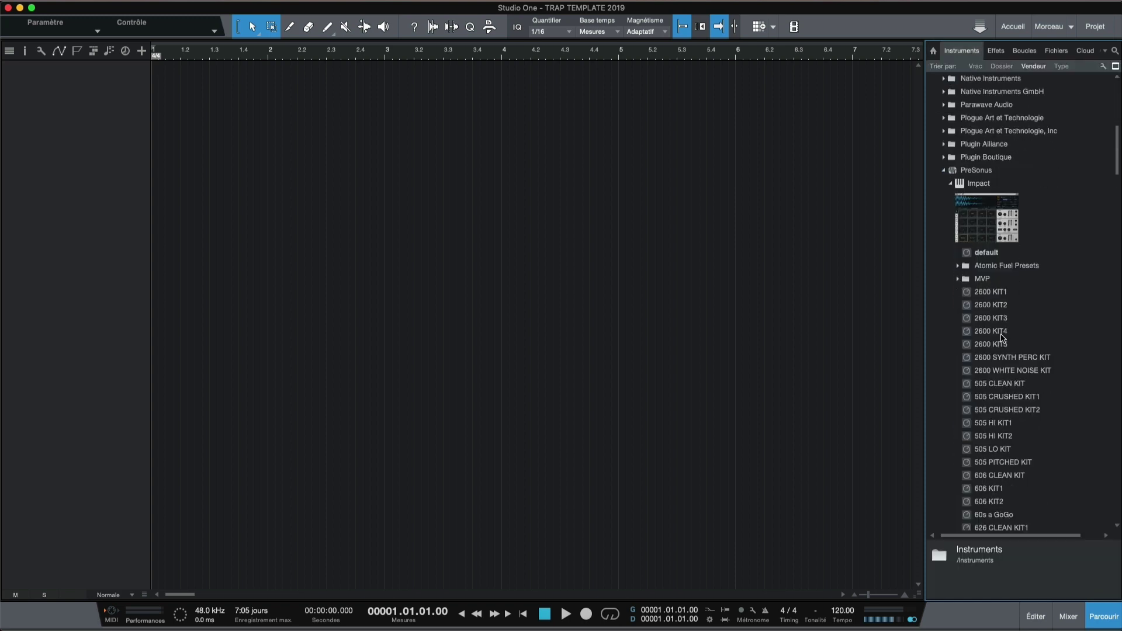
pyautogui.click(950, 184)
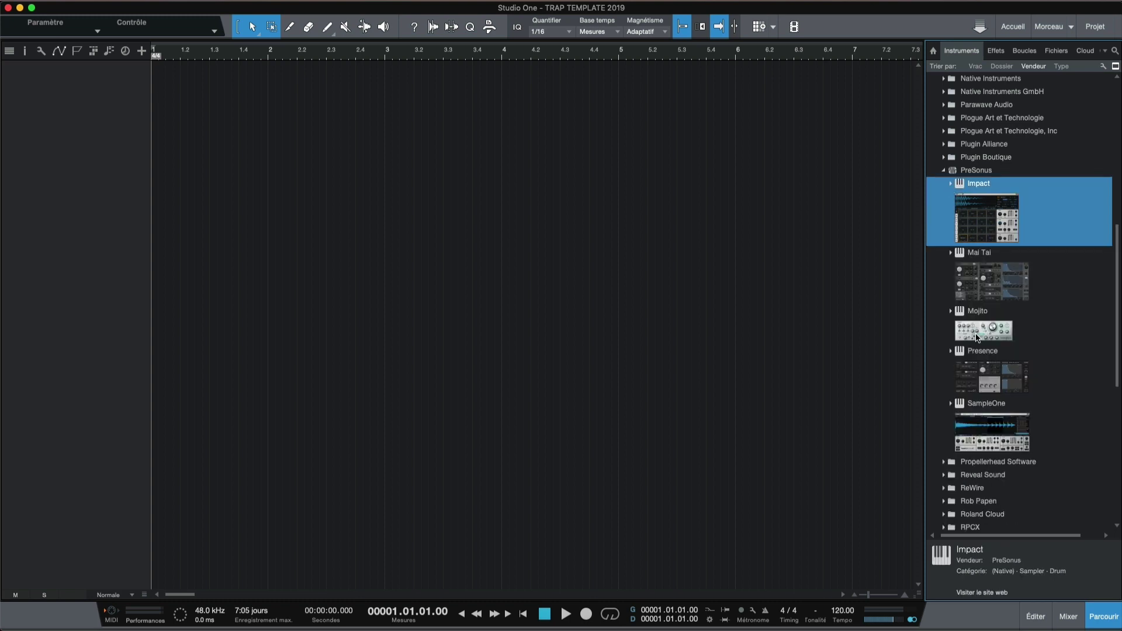
pyautogui.moveTo(993, 427); pyautogui.dragTo(96, 140)
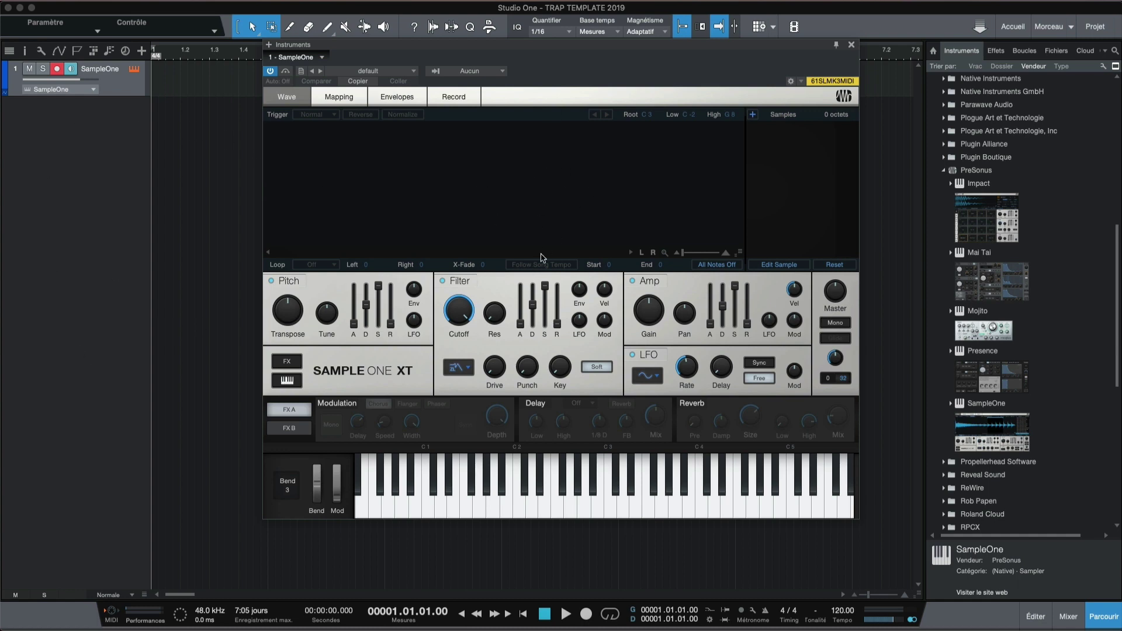
pyautogui.rightClick(115, 74)
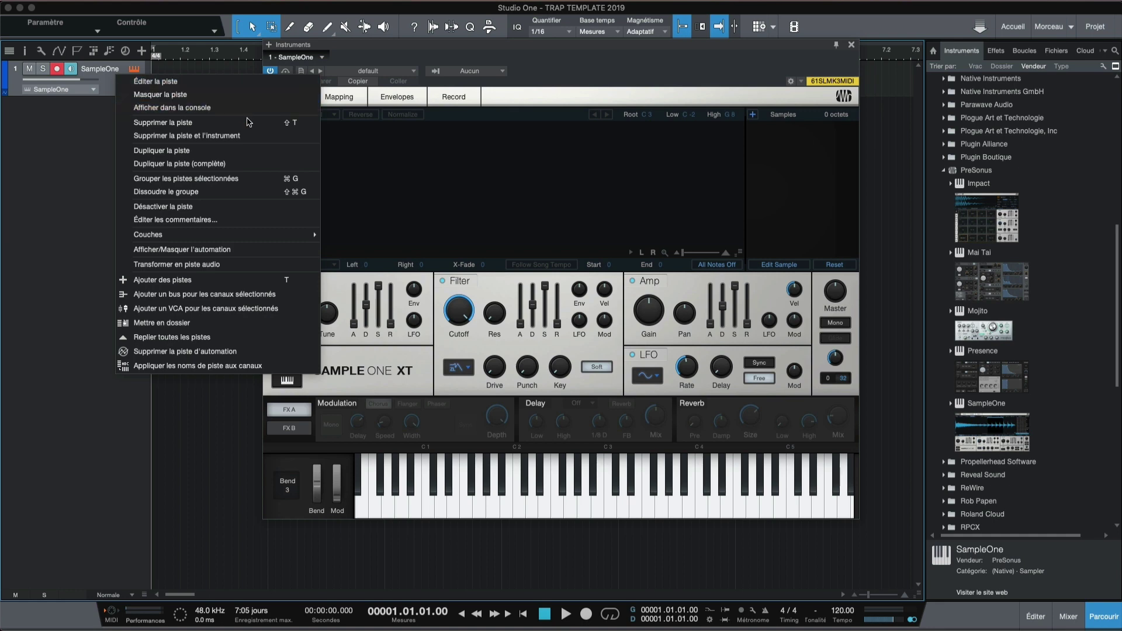
pyautogui.click(258, 143)
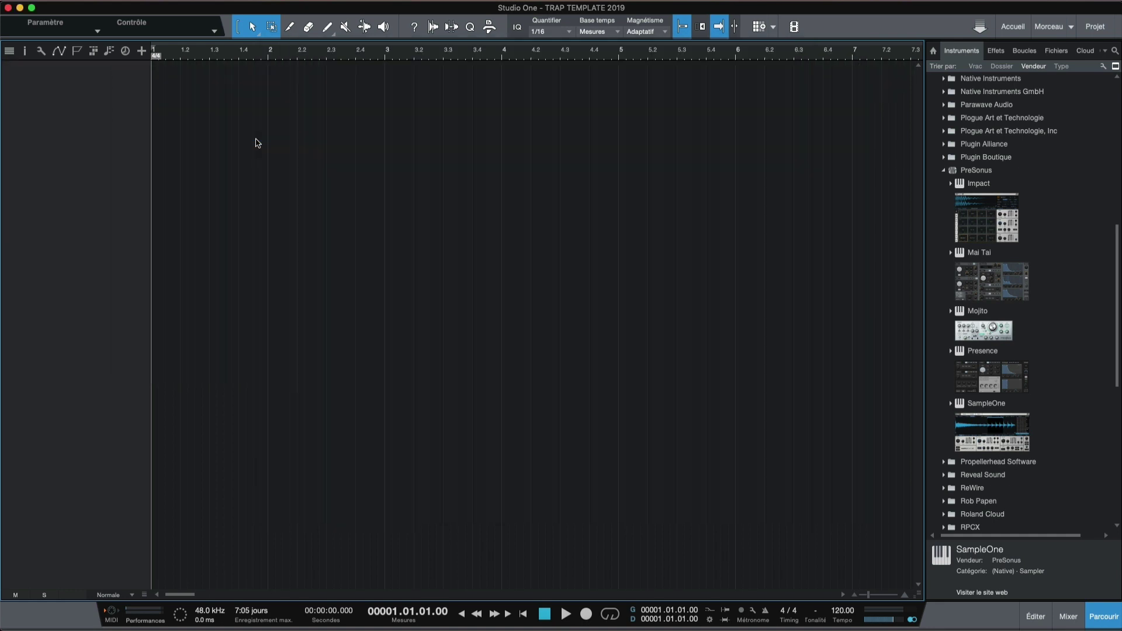
# Add an Impact instrument track to the song and look through its drum kit presets.
pyautogui.moveTo(979, 218); pyautogui.dragTo(116, 141)
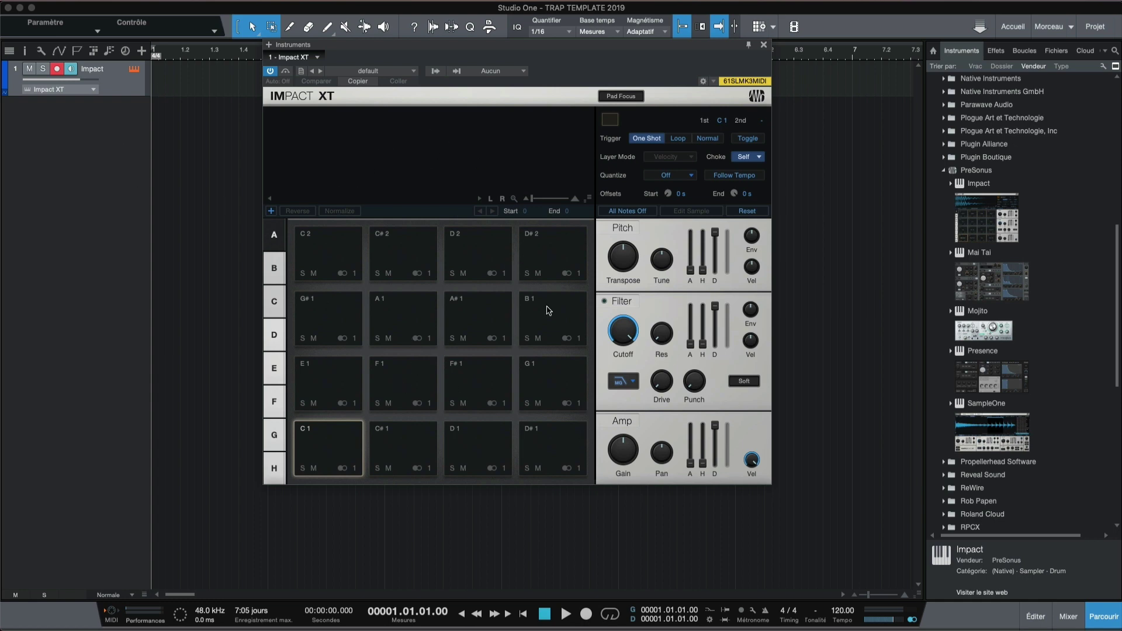
pyautogui.click(408, 73)
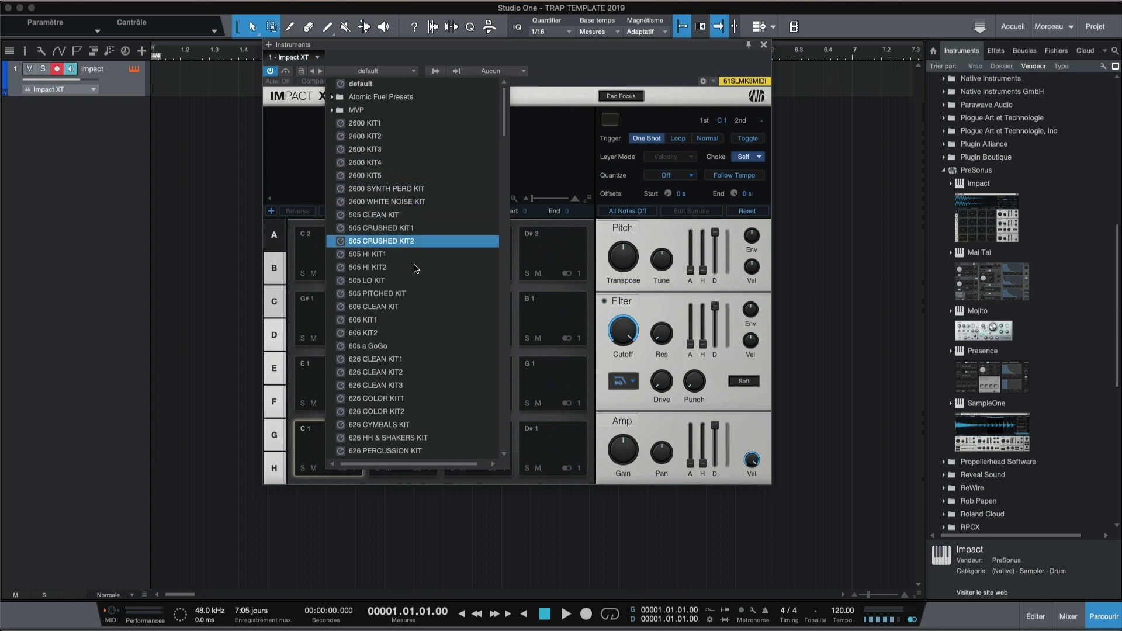
pyautogui.scroll(-3, 422, 318)
pyautogui.scroll(-20, 422, 319)
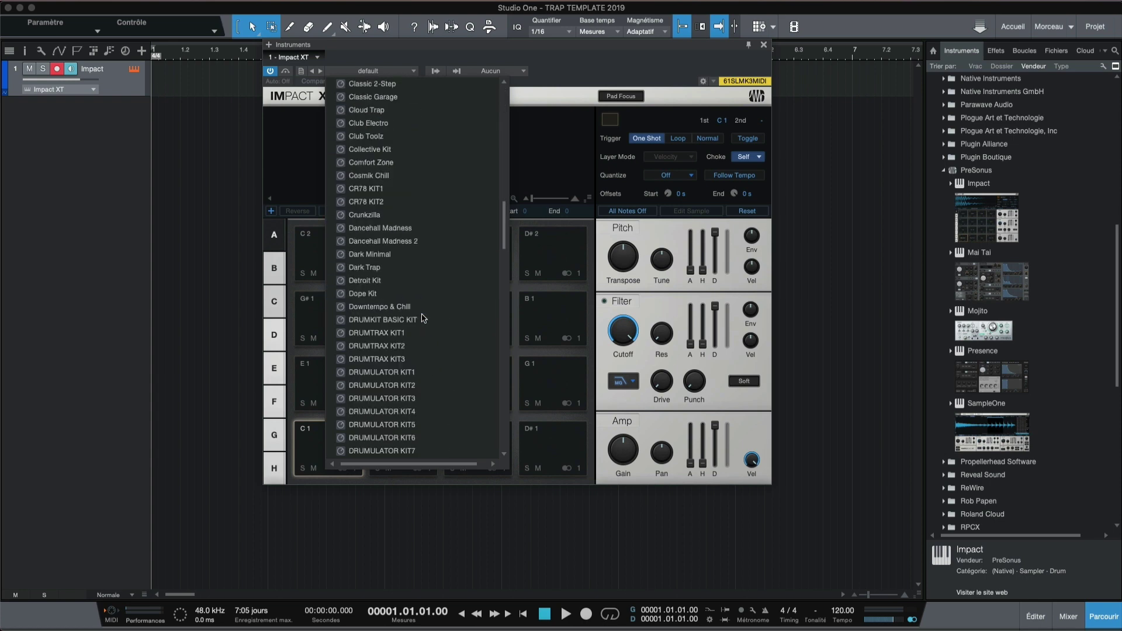
pyautogui.scroll(-8, 422, 319)
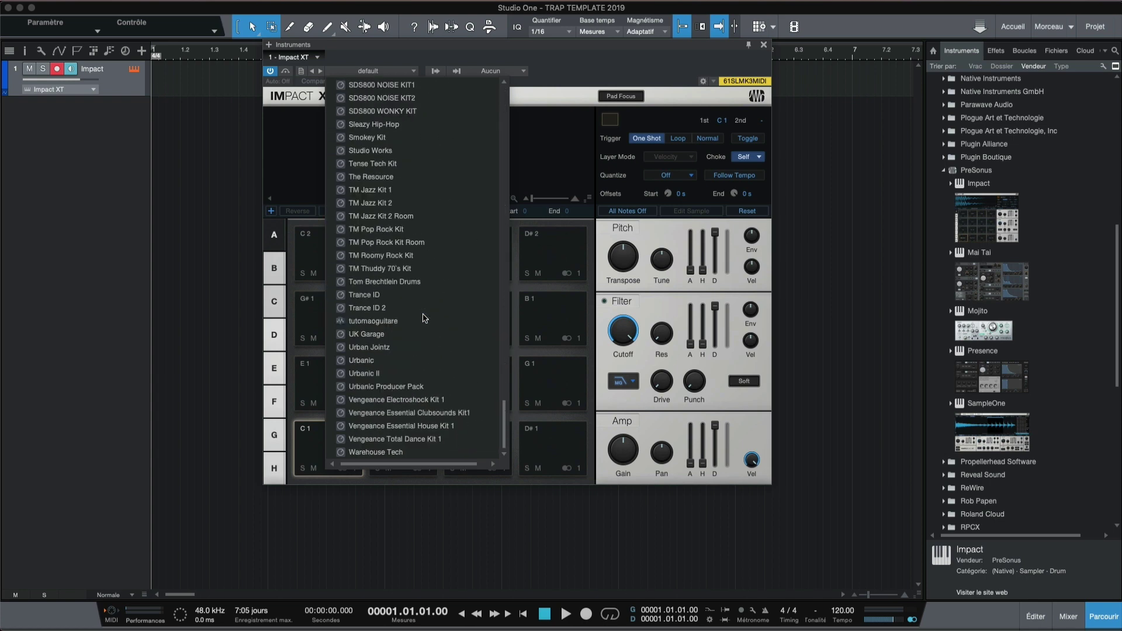
pyautogui.click(576, 58)
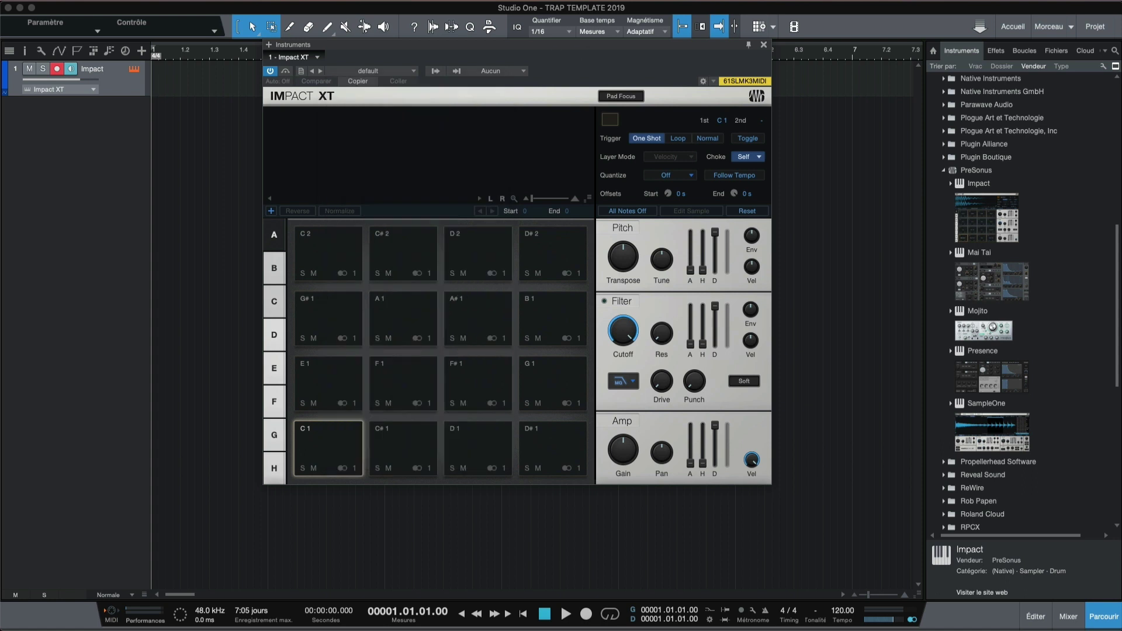
# Pin the Impact XT window and load a set of 808 samples onto its 16 pads starting at C 1.
pyautogui.click(748, 45)
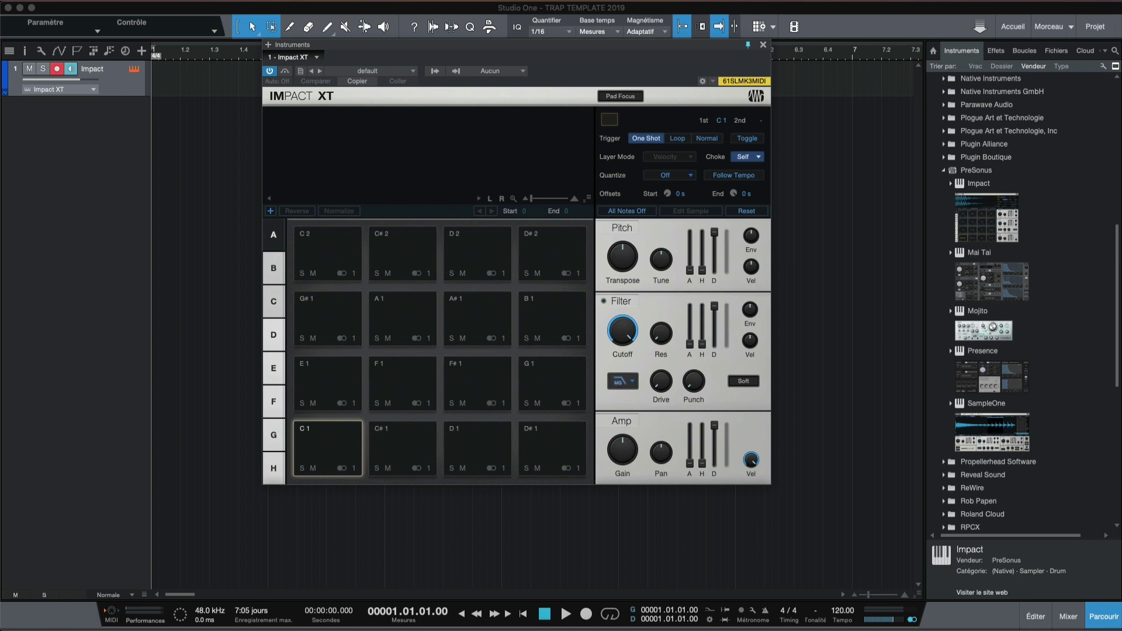
pyautogui.moveTo(444, 630); pyautogui.dragTo(326, 430)
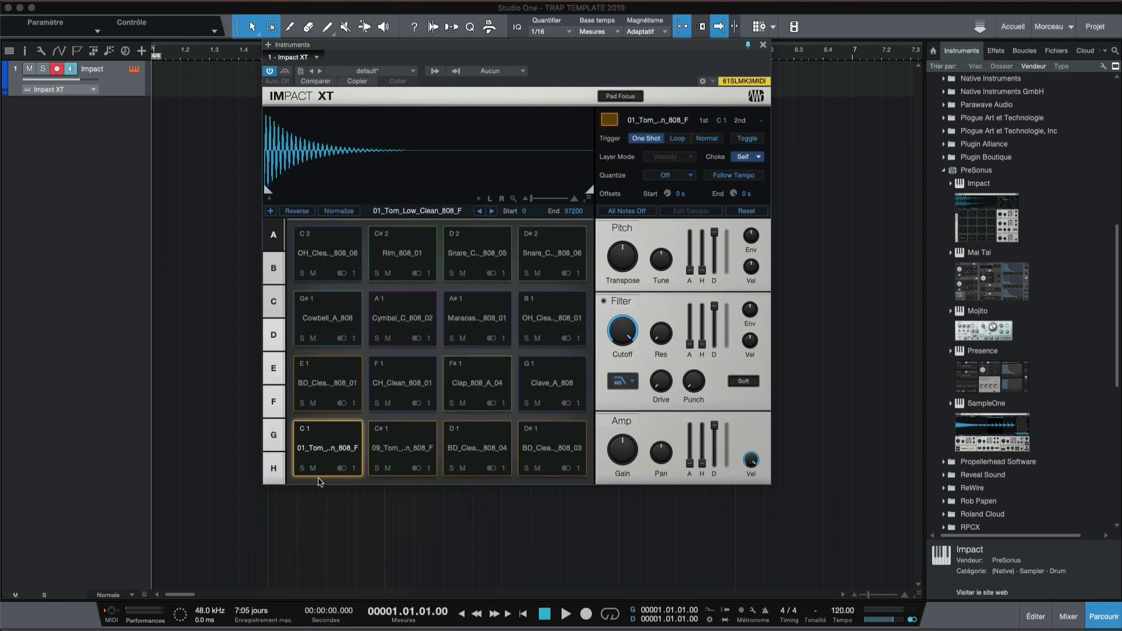
# Audition the loaded 808 samples pad by pad, from the C 1 tom to the C 2 open hi-hat.
pyautogui.click(326, 451)
pyautogui.click(402, 450)
pyautogui.click(477, 450)
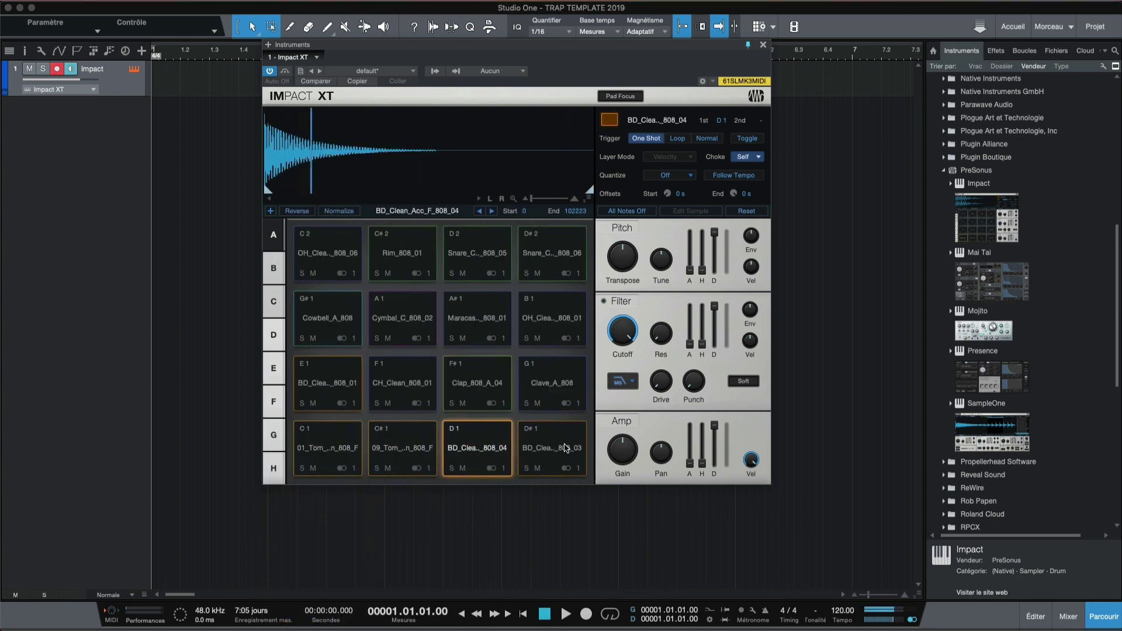
pyautogui.click(565, 448)
pyautogui.click(552, 385)
pyautogui.click(477, 386)
pyautogui.click(402, 386)
pyautogui.click(327, 386)
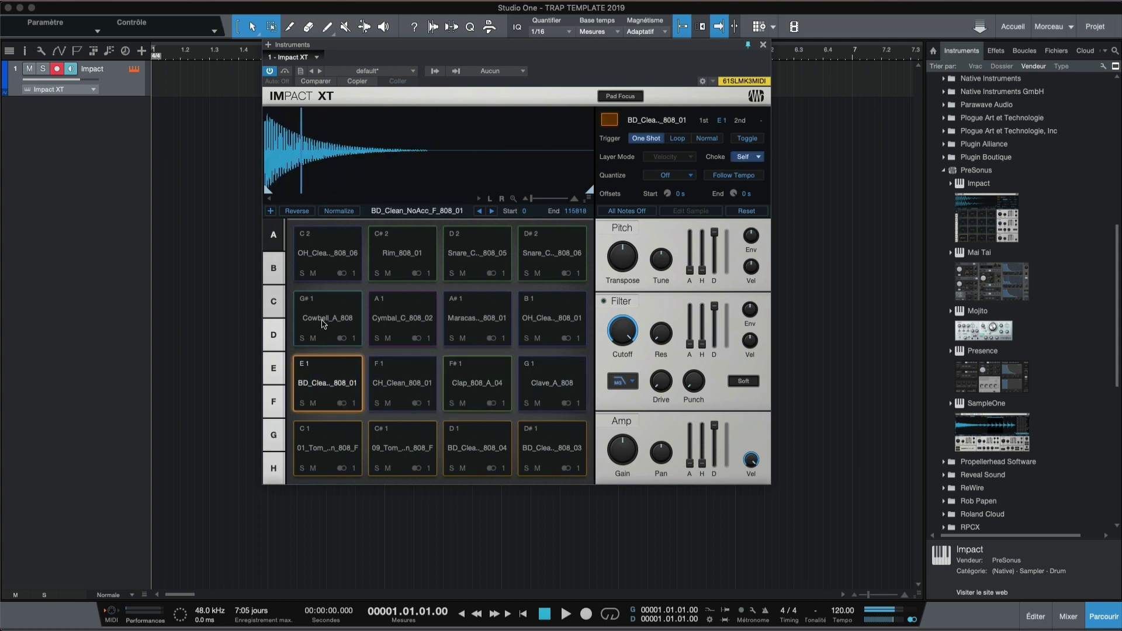
pyautogui.click(326, 321)
pyautogui.click(477, 318)
pyautogui.click(552, 318)
pyautogui.click(552, 253)
pyautogui.click(477, 253)
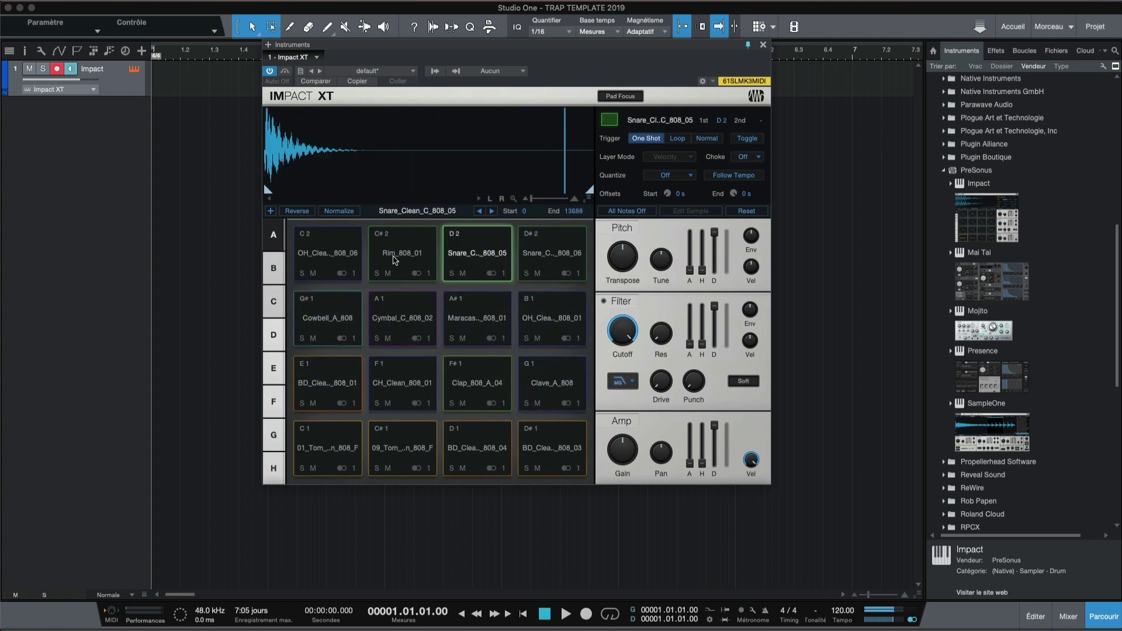
pyautogui.click(395, 260)
pyautogui.click(327, 253)
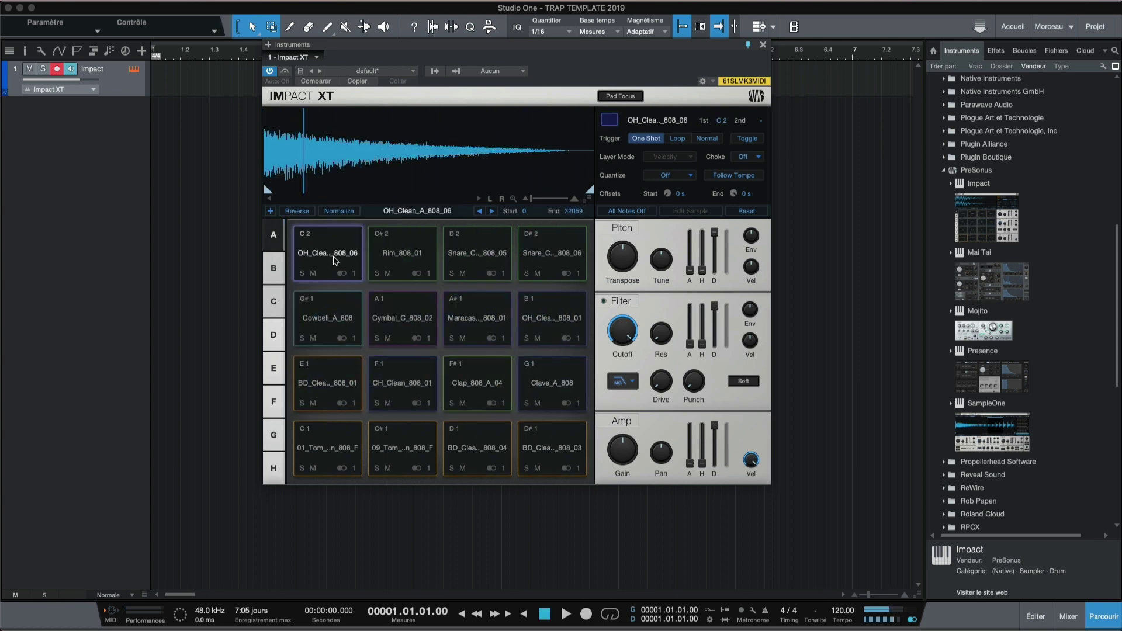
pyautogui.click(301, 71)
pyautogui.click(325, 93)
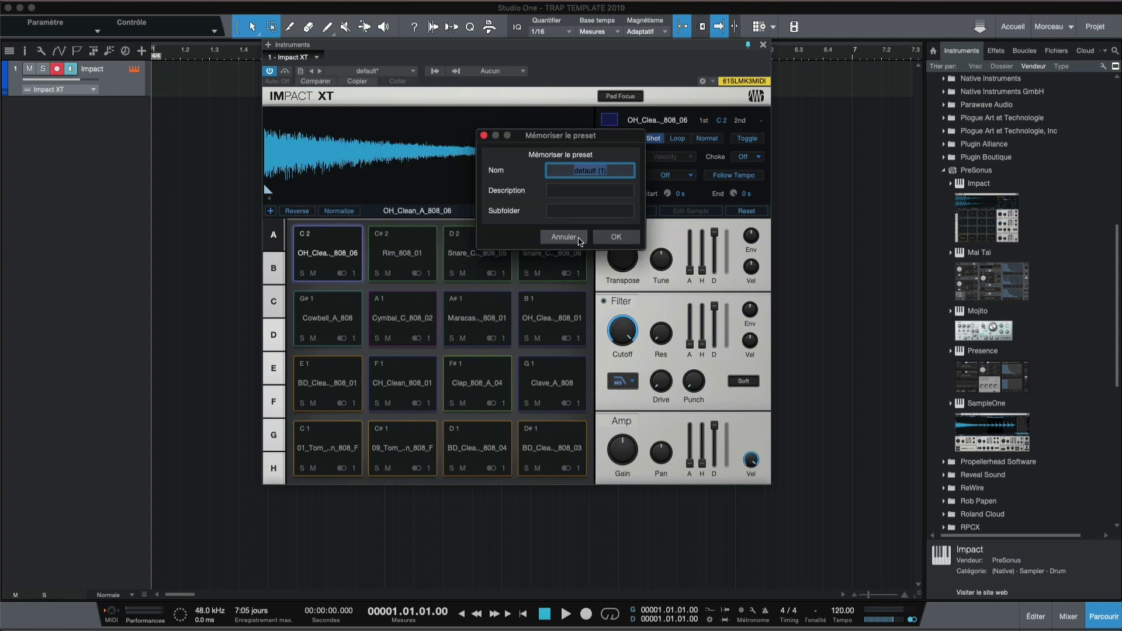
pyautogui.click(580, 237)
# Reset Impact XT to the default preset and load the 808 KIT1 preset.
pyautogui.click(401, 71)
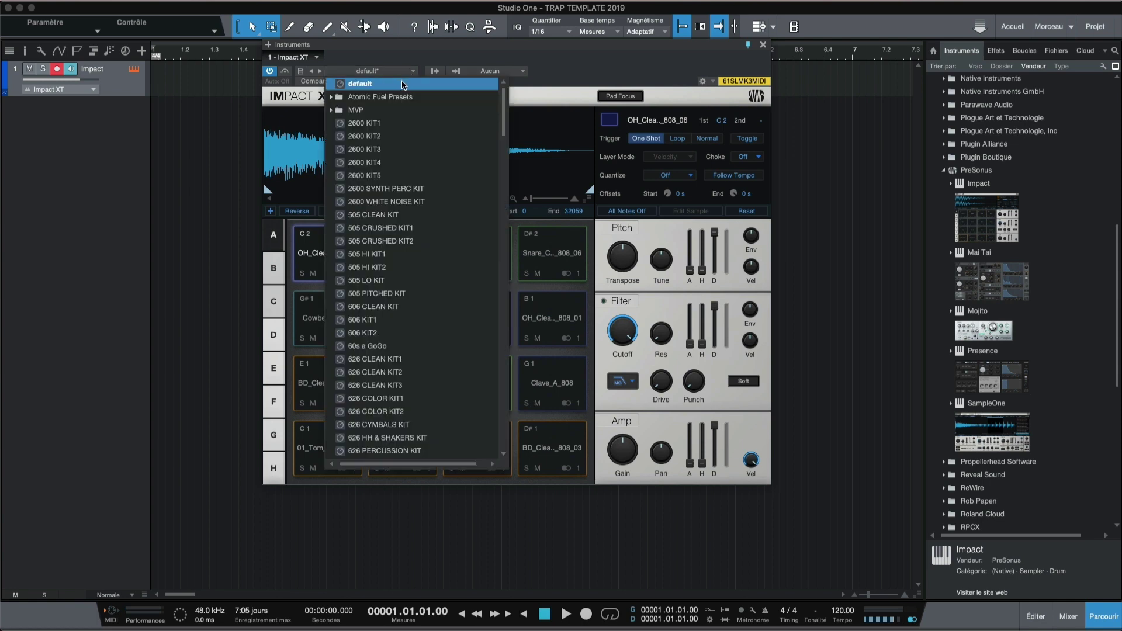
pyautogui.click(403, 85)
pyautogui.scroll(-5, 455, 354)
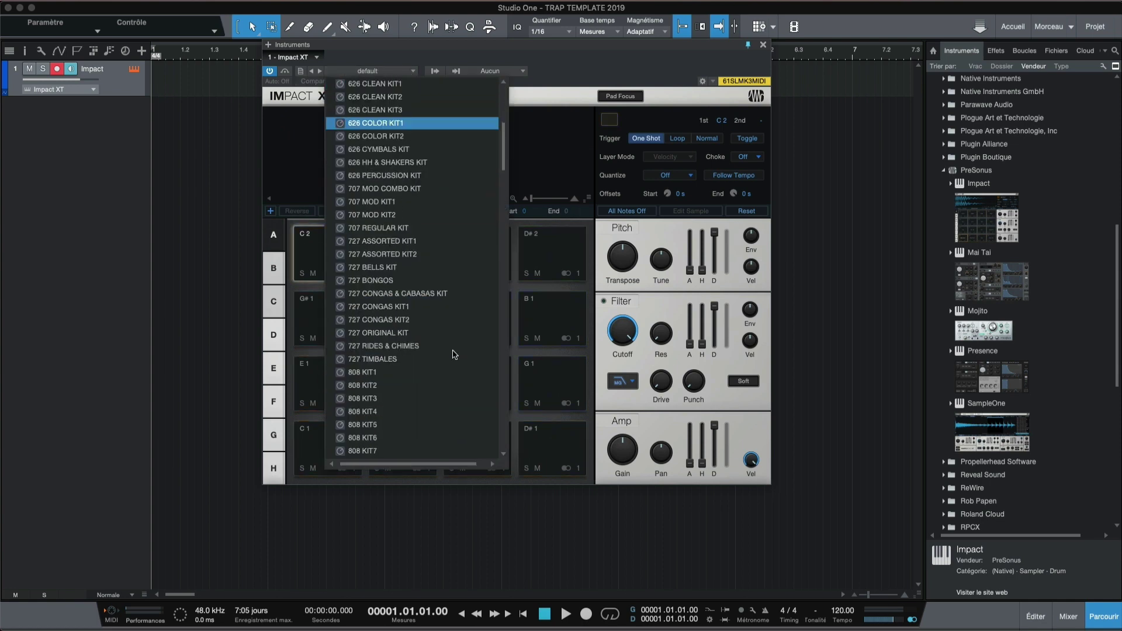
pyautogui.click(422, 371)
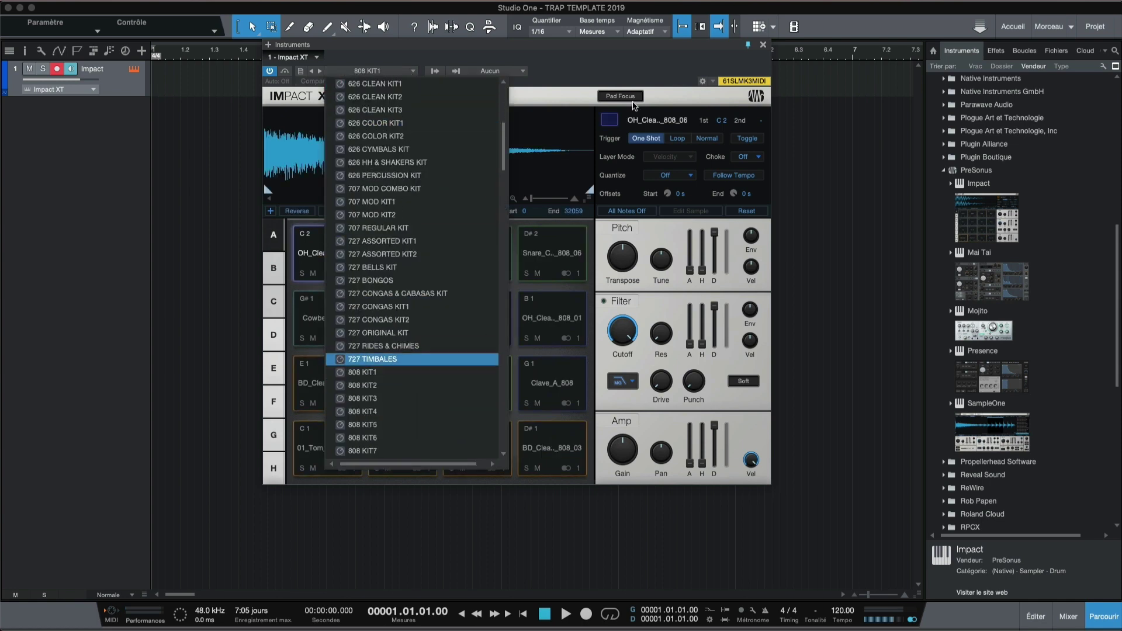
pyautogui.click(639, 56)
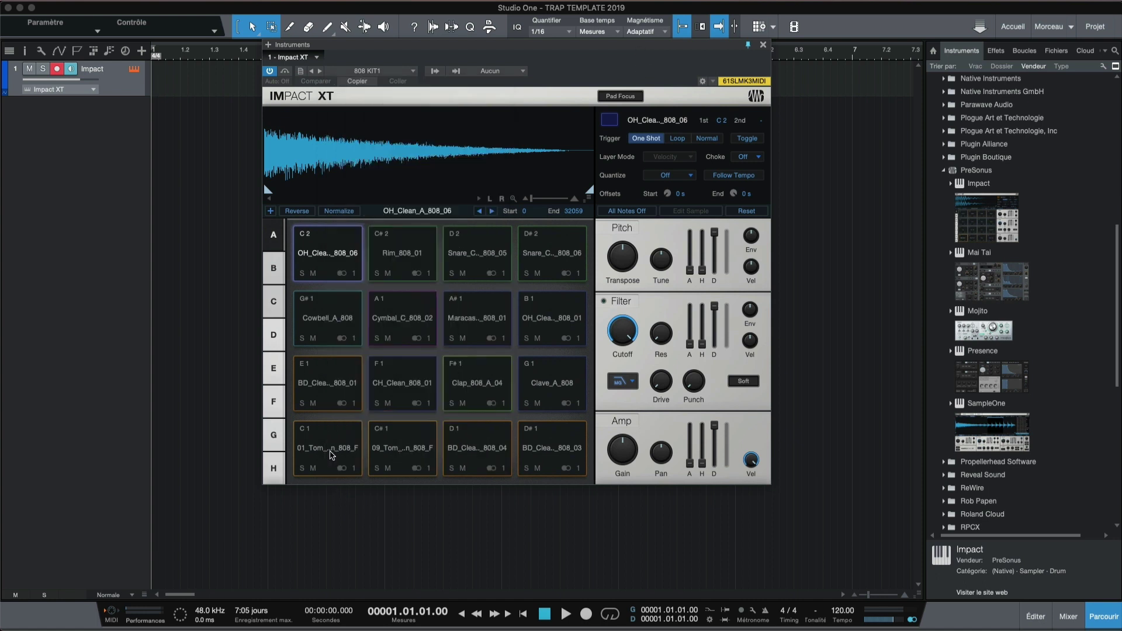
# Audition all 16 pads of the 808 KIT1 preset, row by row from C 1 up to C 2.
pyautogui.click(330, 446)
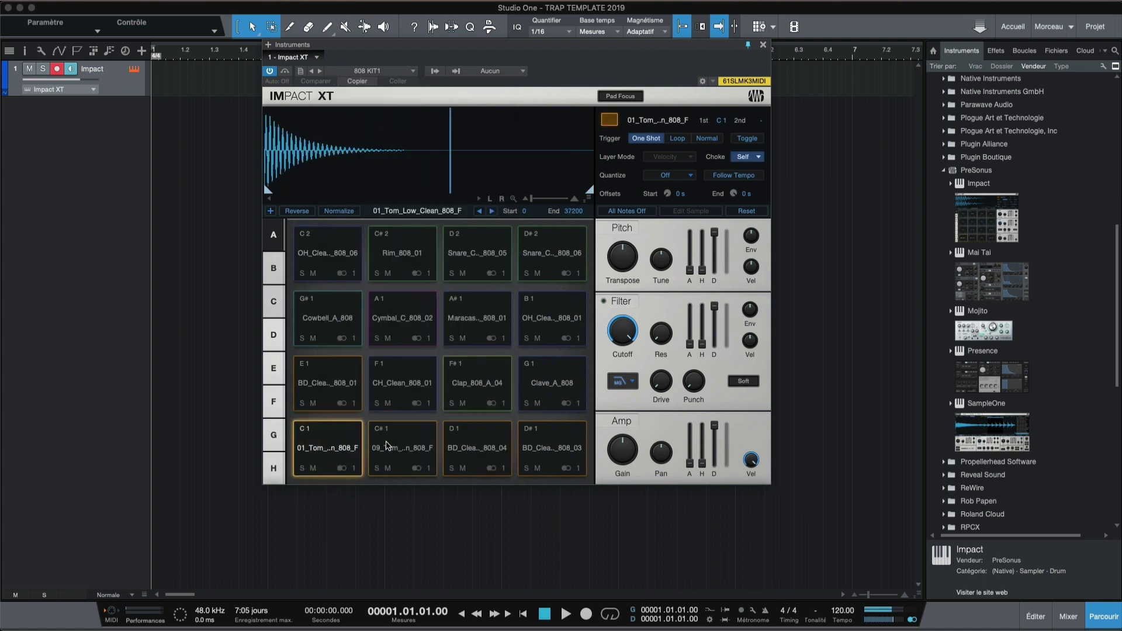
pyautogui.click(402, 447)
pyautogui.click(475, 449)
pyautogui.click(552, 448)
pyautogui.click(552, 383)
pyautogui.click(477, 383)
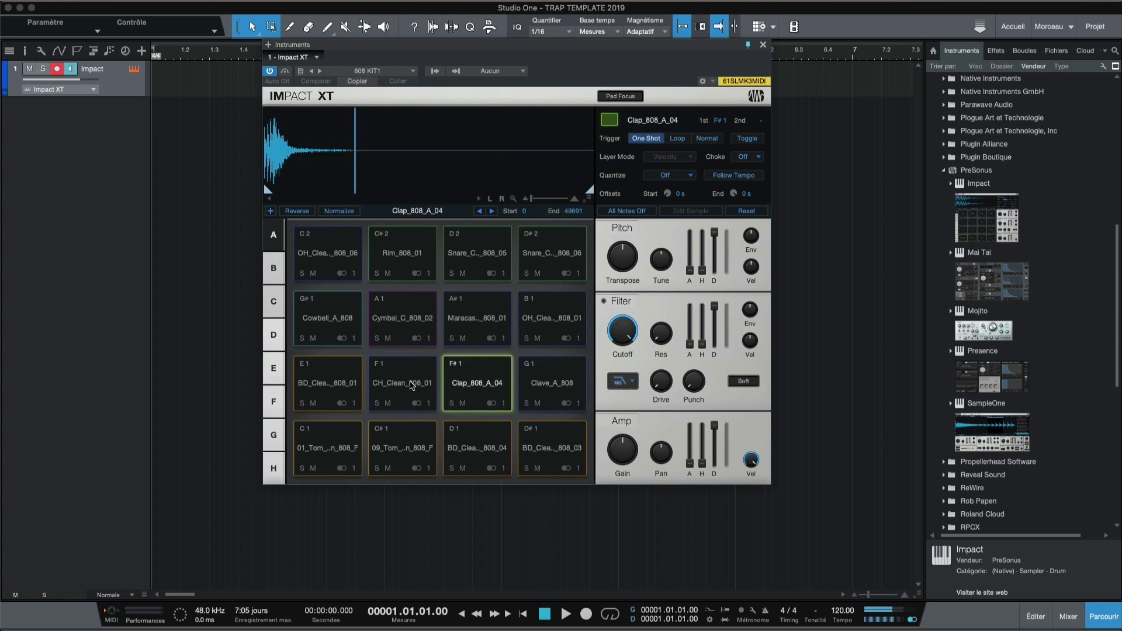
pyautogui.click(402, 384)
pyautogui.click(321, 375)
pyautogui.click(327, 319)
pyautogui.click(402, 319)
pyautogui.click(477, 319)
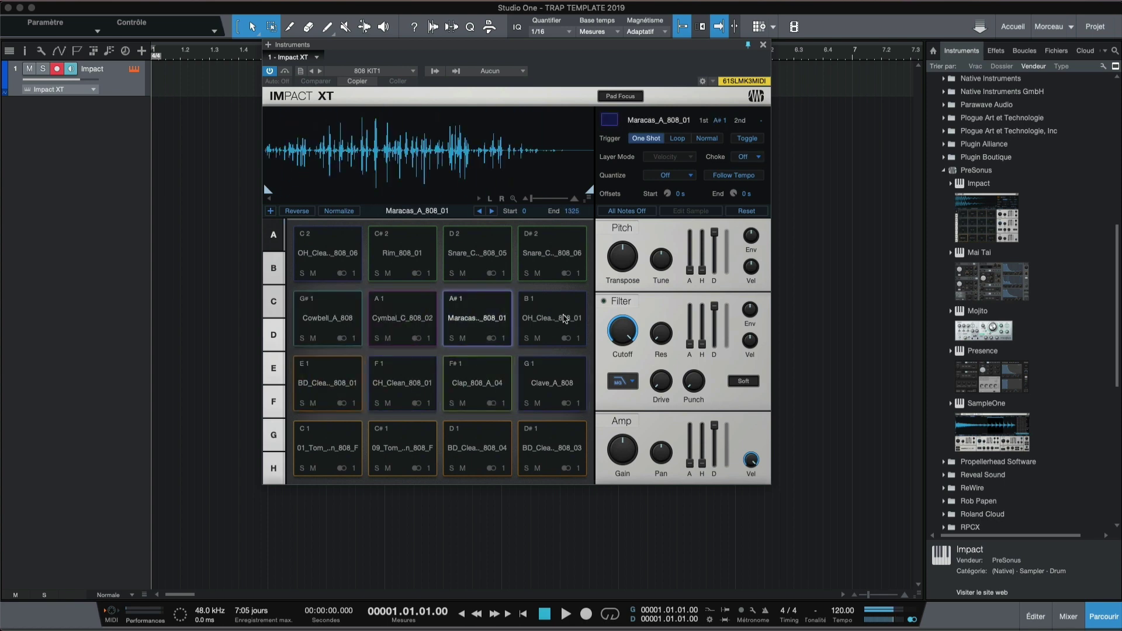
pyautogui.click(551, 319)
pyautogui.click(567, 262)
pyautogui.click(477, 255)
pyautogui.click(402, 254)
pyautogui.click(327, 254)
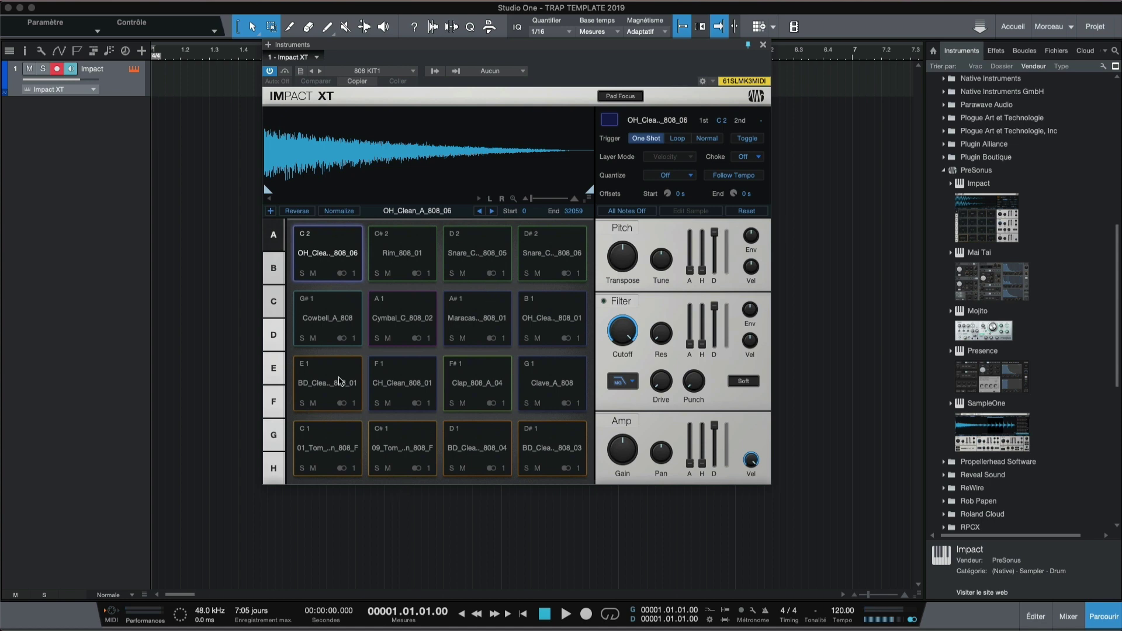
# Show the mixer and move the Impact XT window away from the instrument's mixer channel.
pyautogui.click(1067, 616)
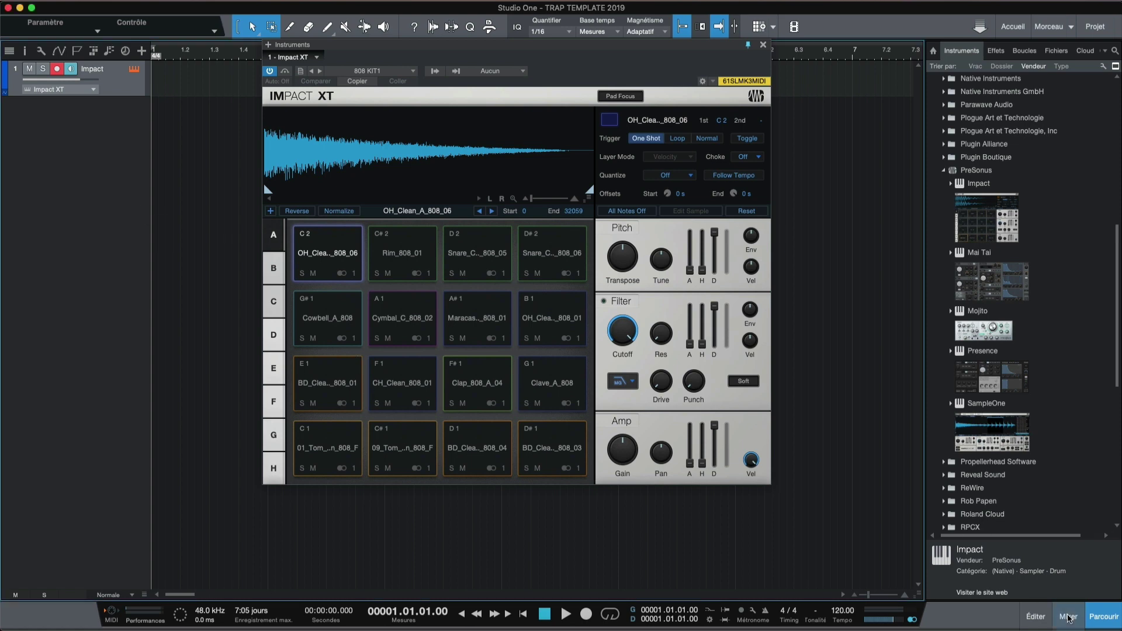
pyautogui.moveTo(471, 50); pyautogui.dragTo(772, 25)
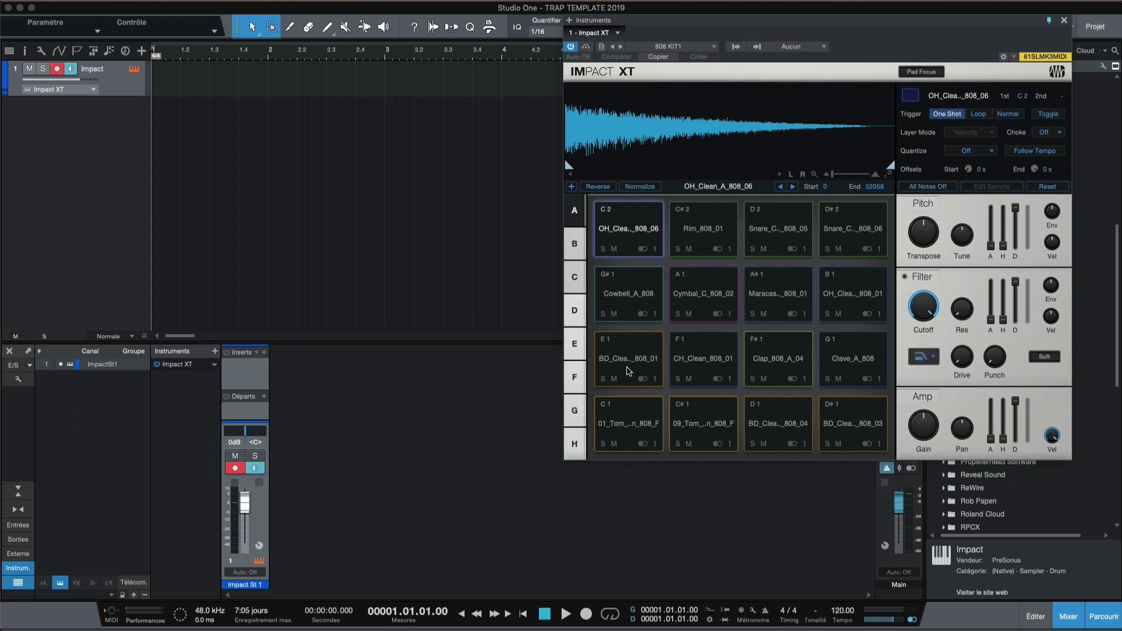
# Audition the E 1, F 1, C# 1 and C 1 pads to check their signal on the mixer channel.
pyautogui.click(629, 360)
pyautogui.click(701, 352)
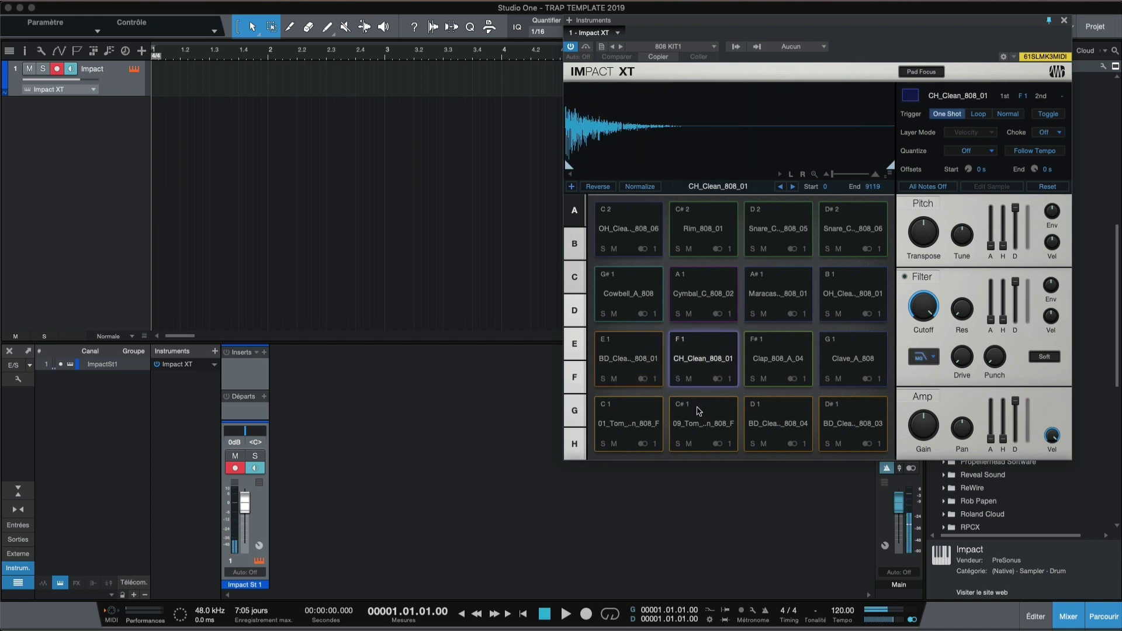
pyautogui.click(695, 410)
pyautogui.click(641, 420)
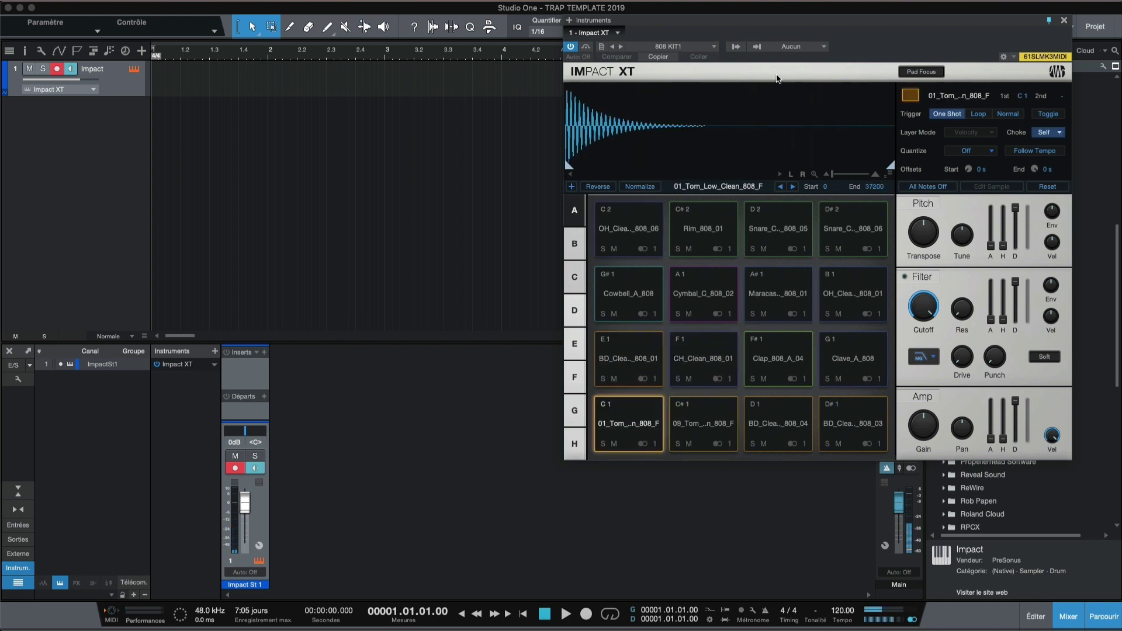
# Examine the stereo and mono outputs available for Impact XT, then close the output list.
pyautogui.click(736, 47)
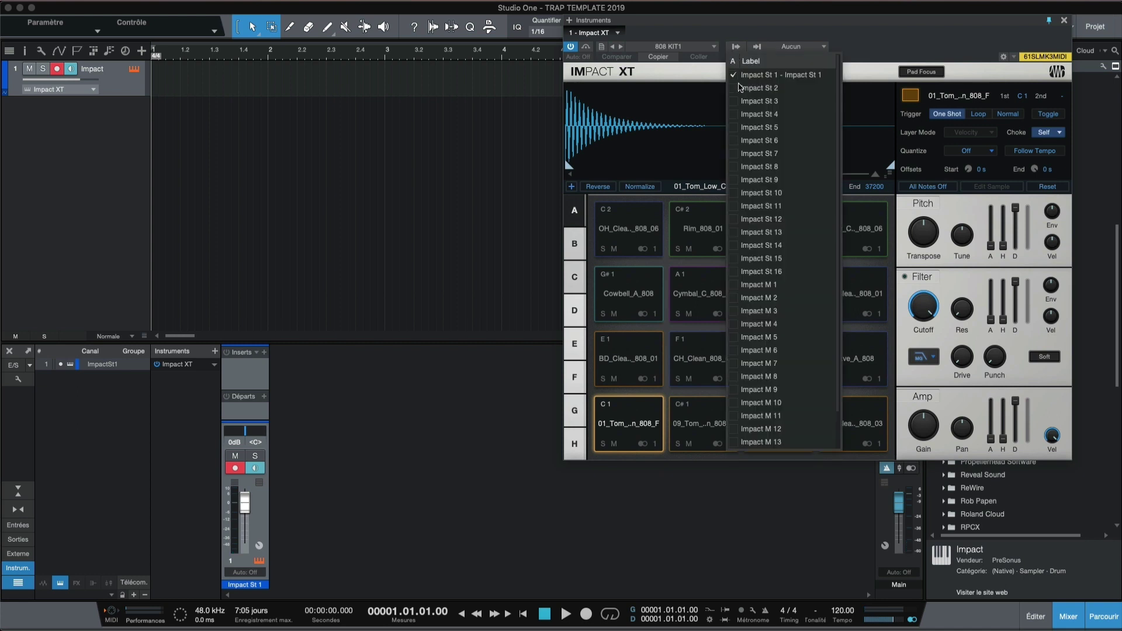
pyautogui.click(736, 32)
pyautogui.click(108, 371)
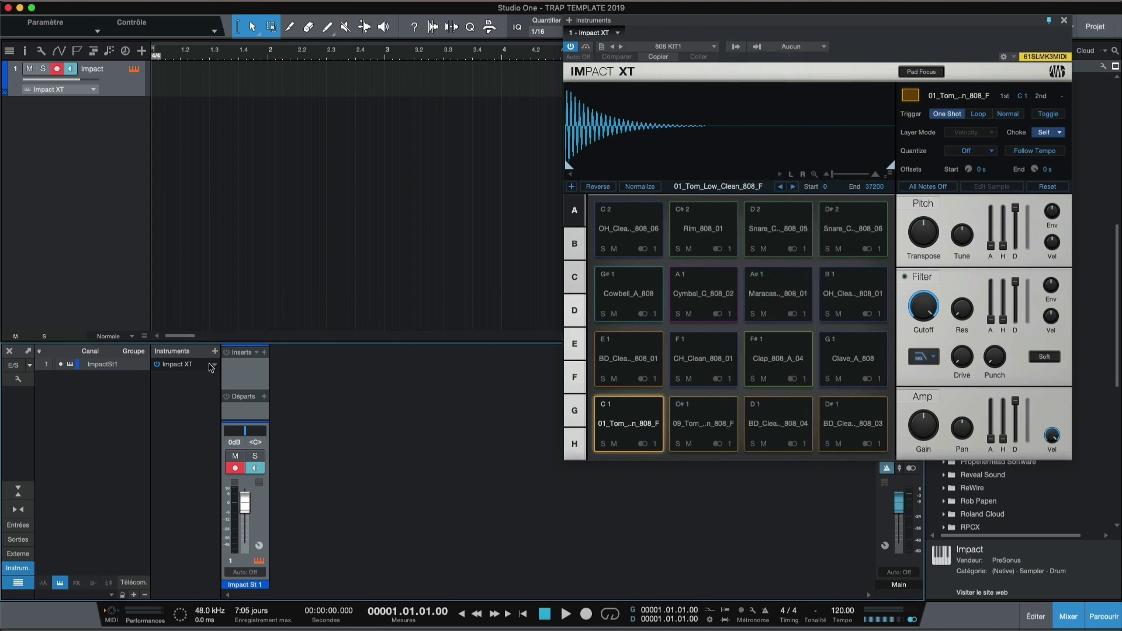
# Expand the Impact XT outputs in the mixer's instrument list and activate Impact St 2 through Impact St 7.
pyautogui.click(213, 367)
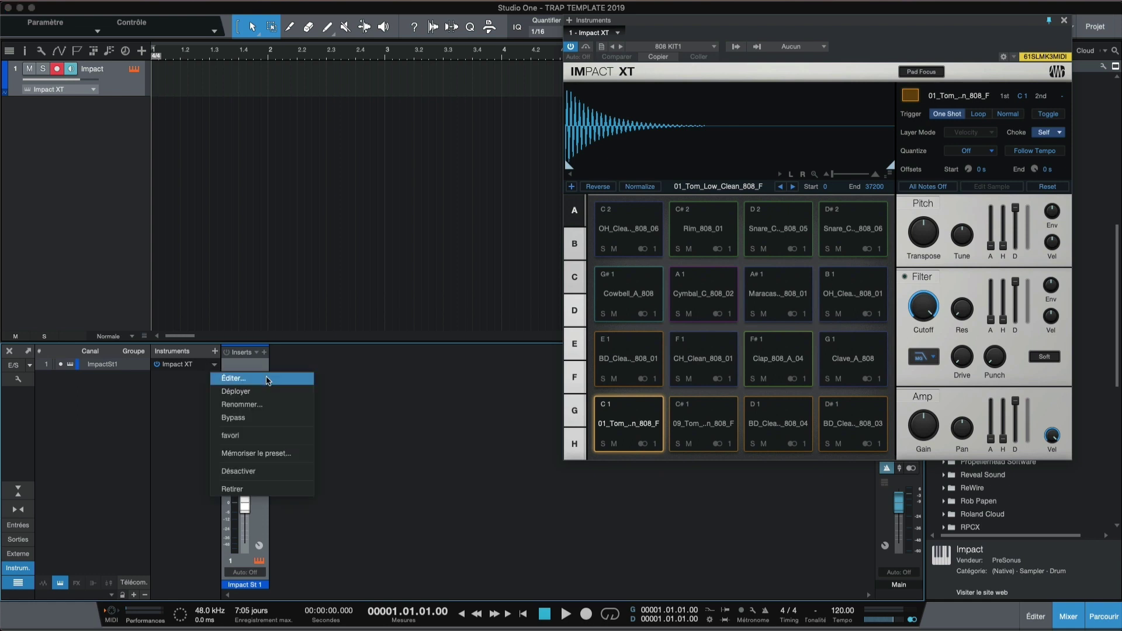
pyautogui.click(235, 391)
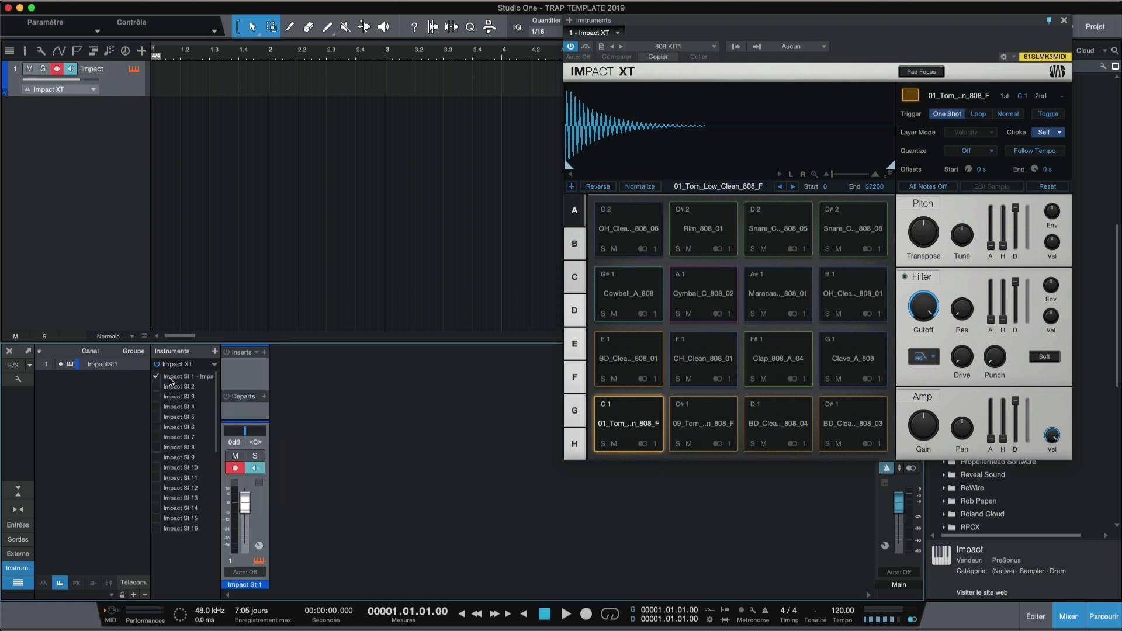
pyautogui.click(156, 386)
pyautogui.click(157, 396)
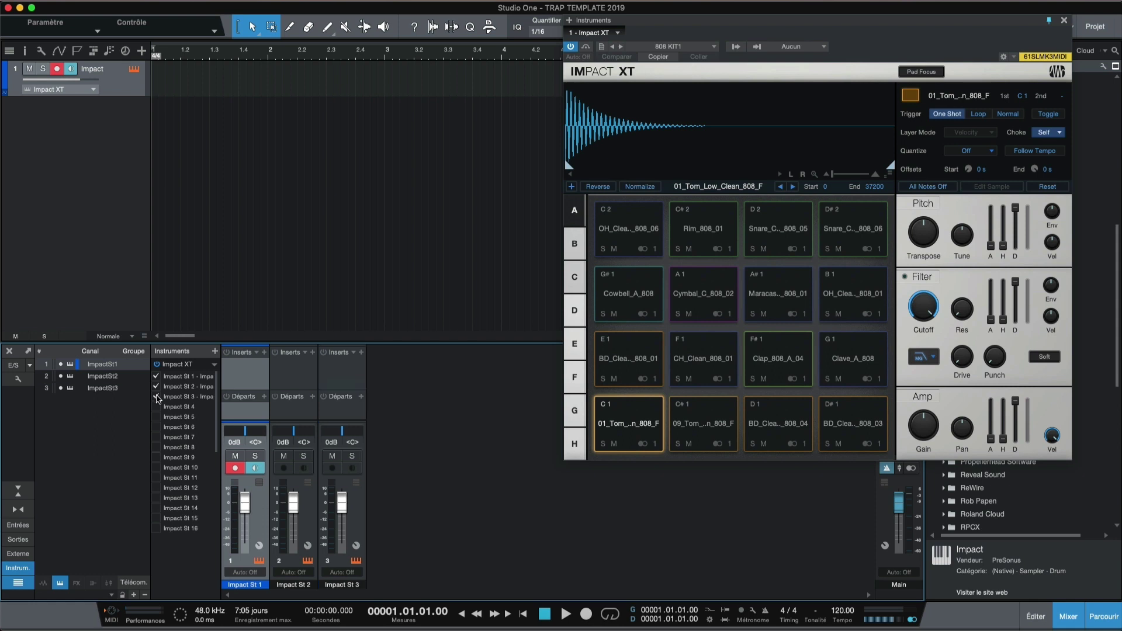
pyautogui.click(156, 407)
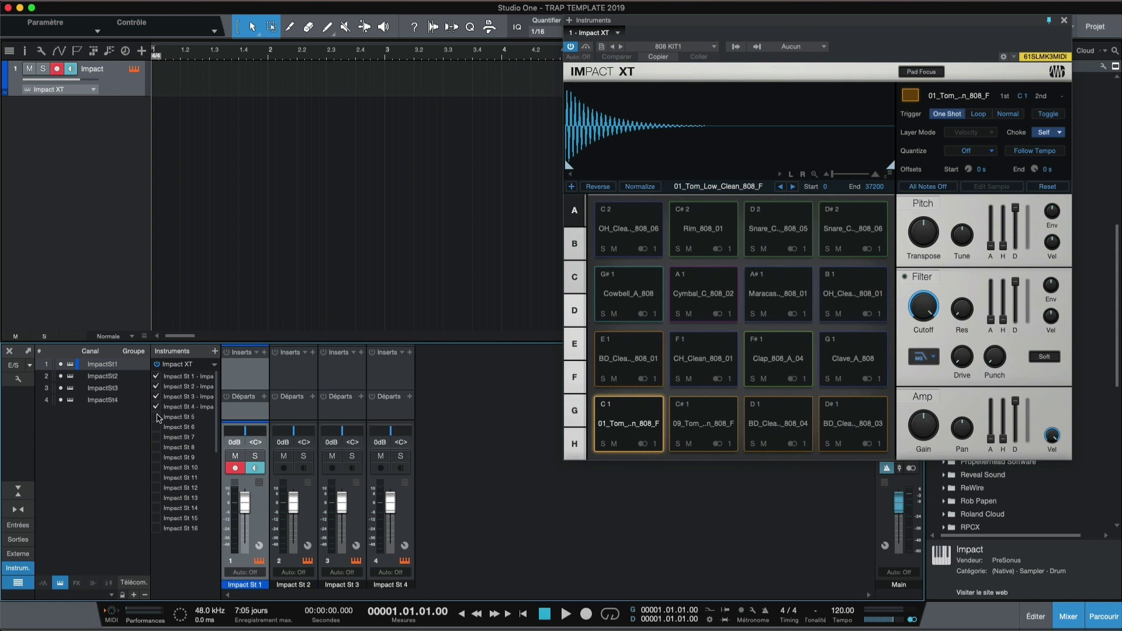
pyautogui.click(156, 417)
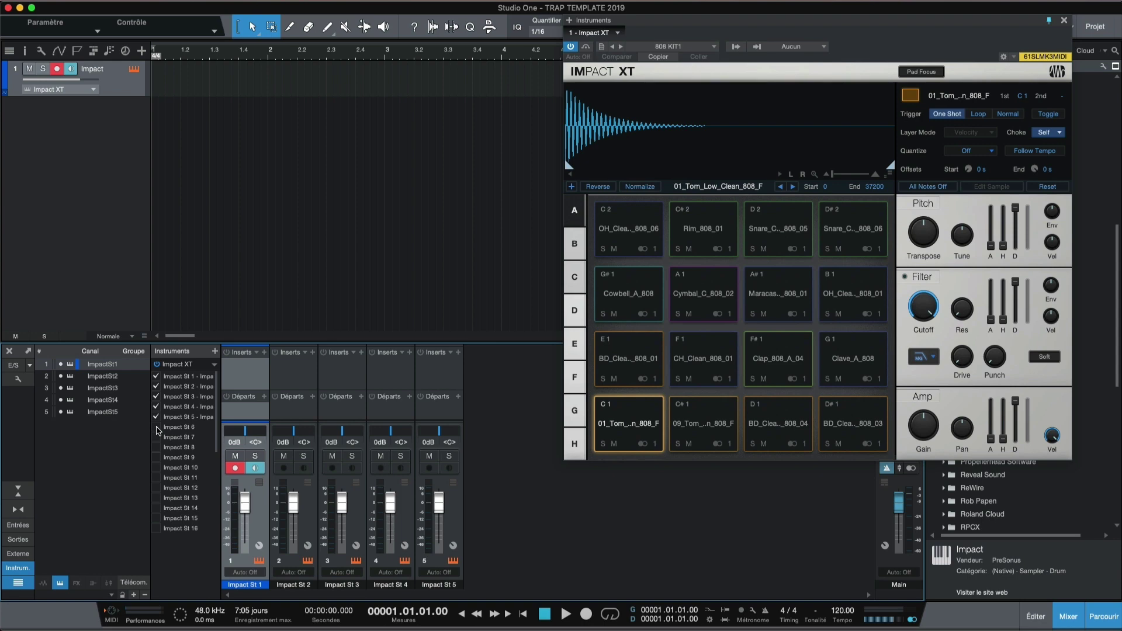
pyautogui.click(156, 427)
pyautogui.click(157, 437)
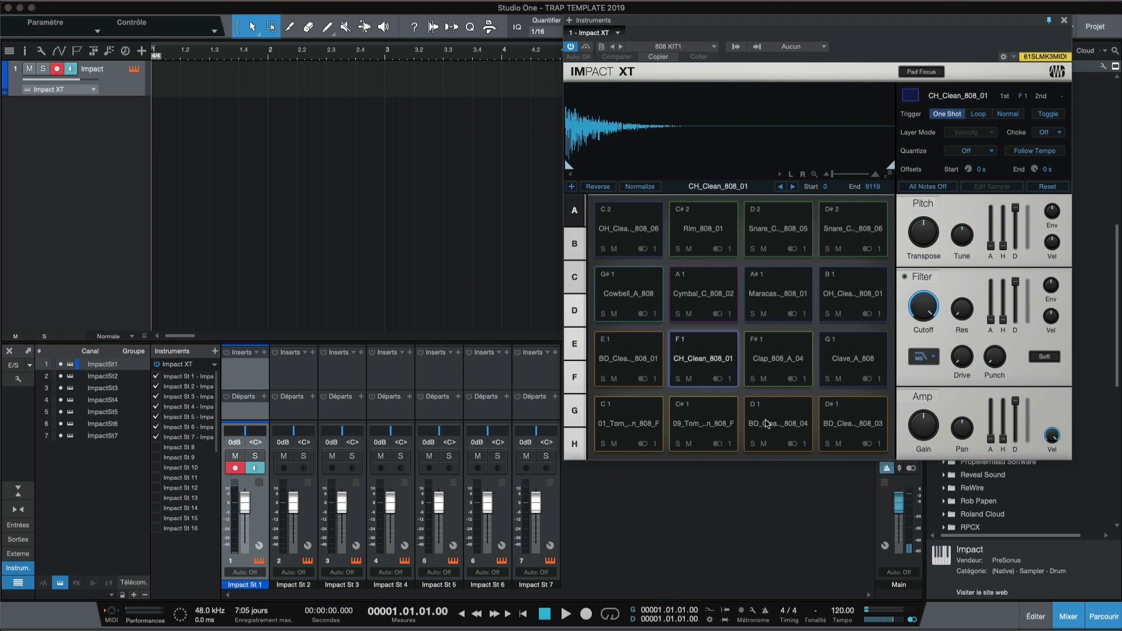
# Audition the D 1 and D# 1 bass drum pads and the F# 1 clap pad while watching the mixer meters.
pyautogui.click(777, 425)
pyautogui.click(863, 428)
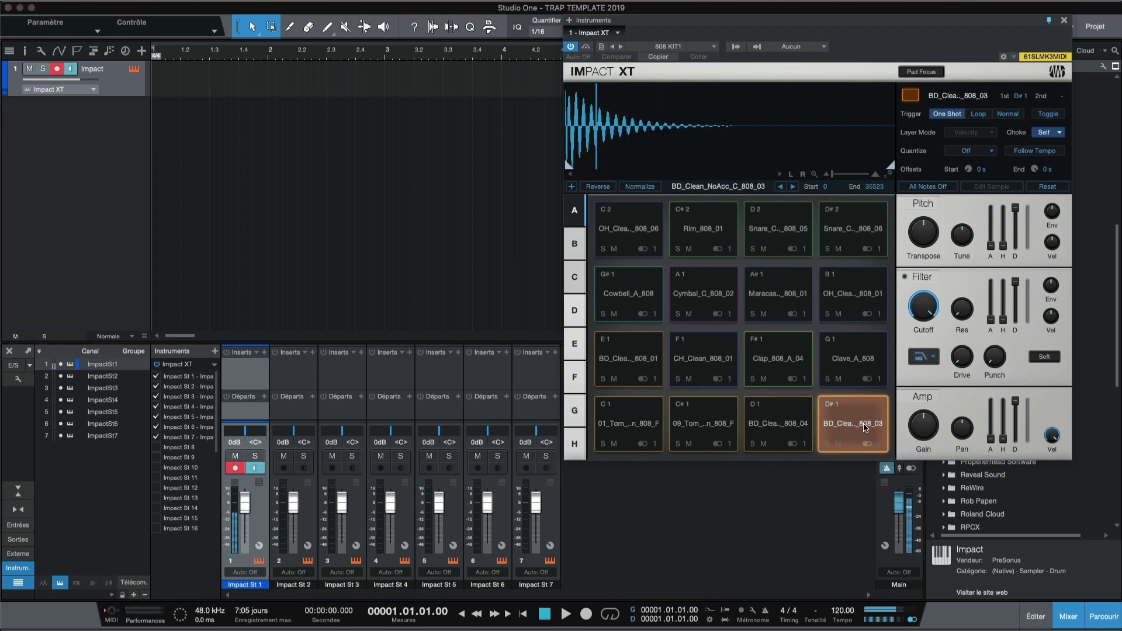
pyautogui.click(800, 428)
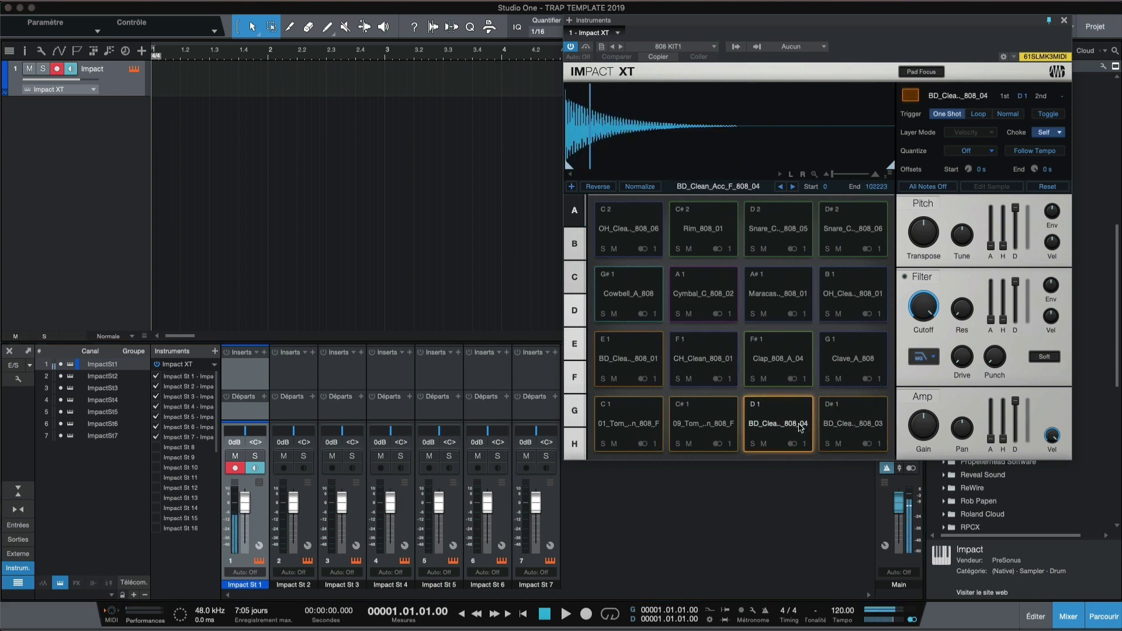
pyautogui.click(851, 425)
pyautogui.click(852, 425)
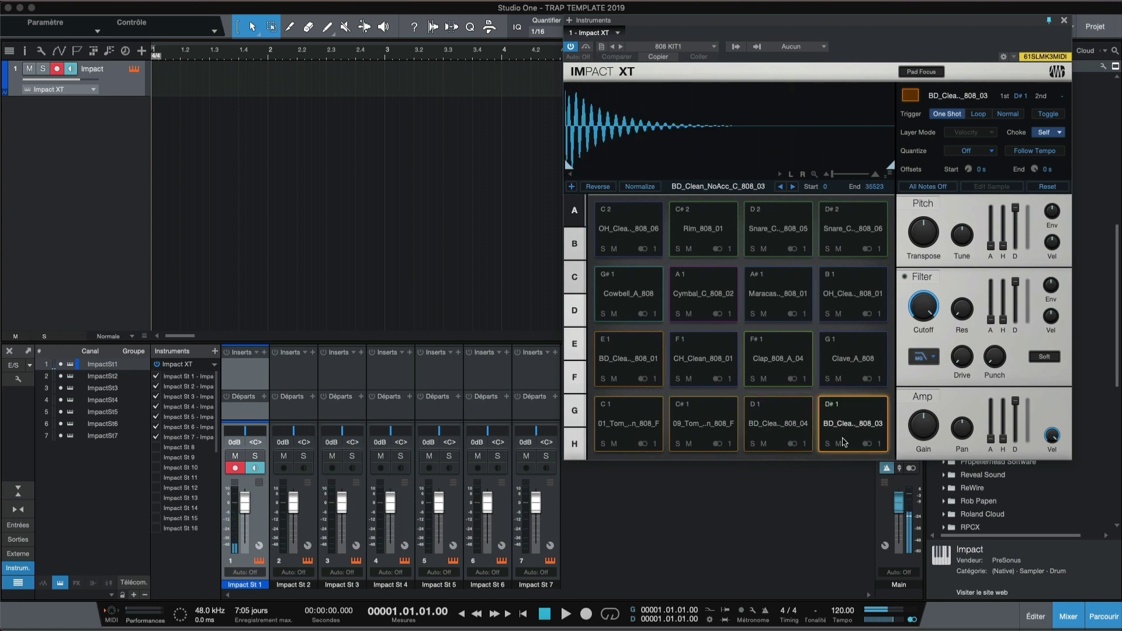
pyautogui.click(867, 427)
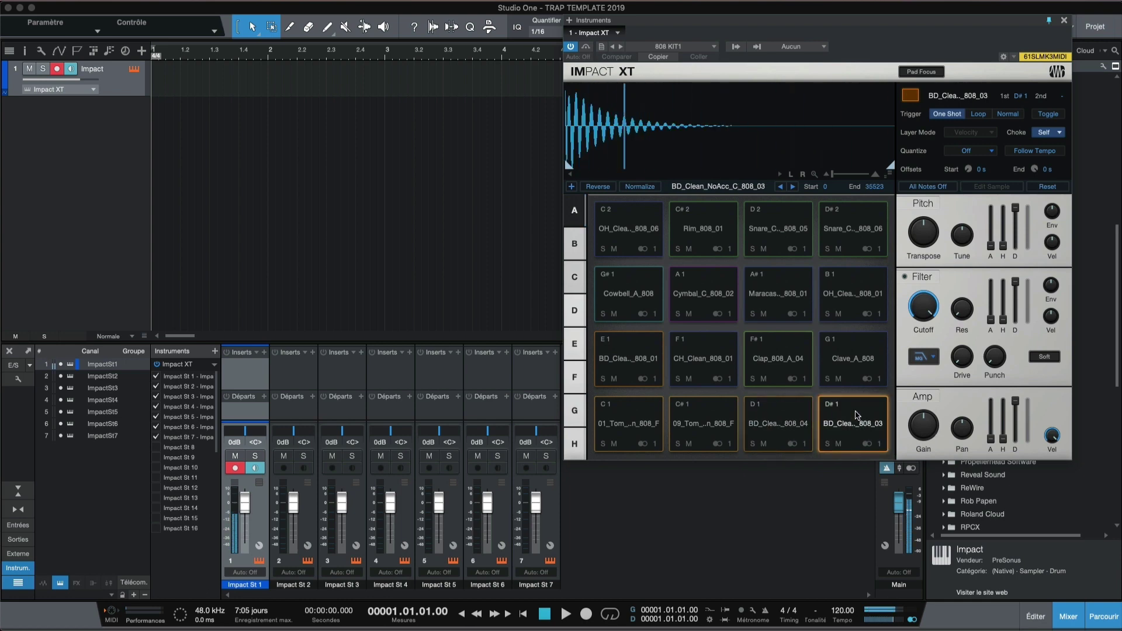
pyautogui.click(862, 423)
pyautogui.click(857, 416)
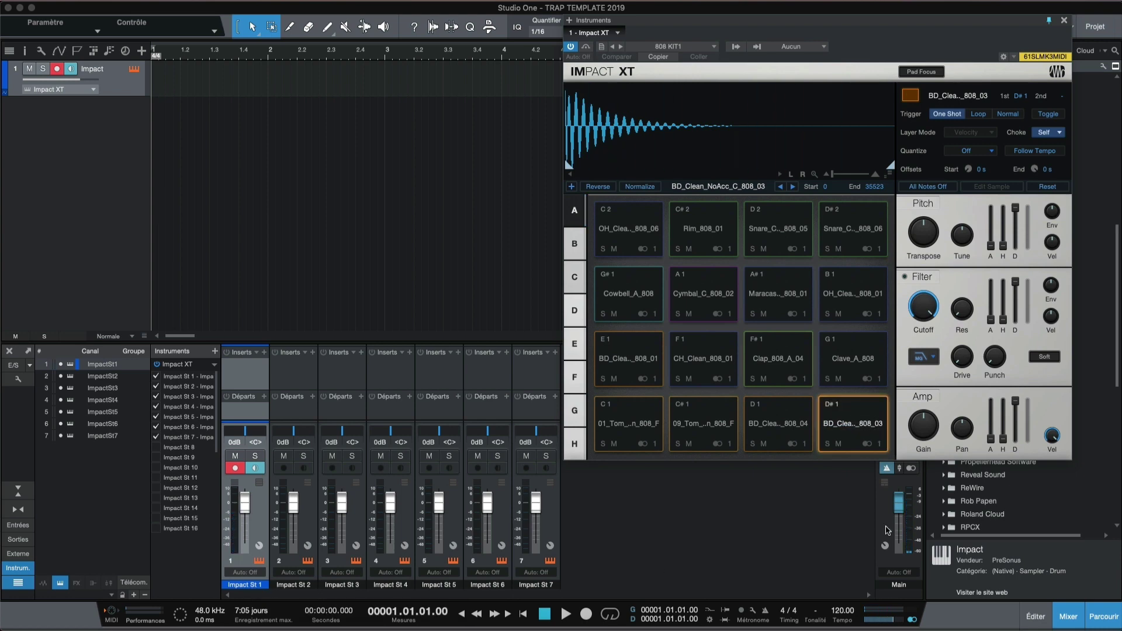
pyautogui.click(776, 359)
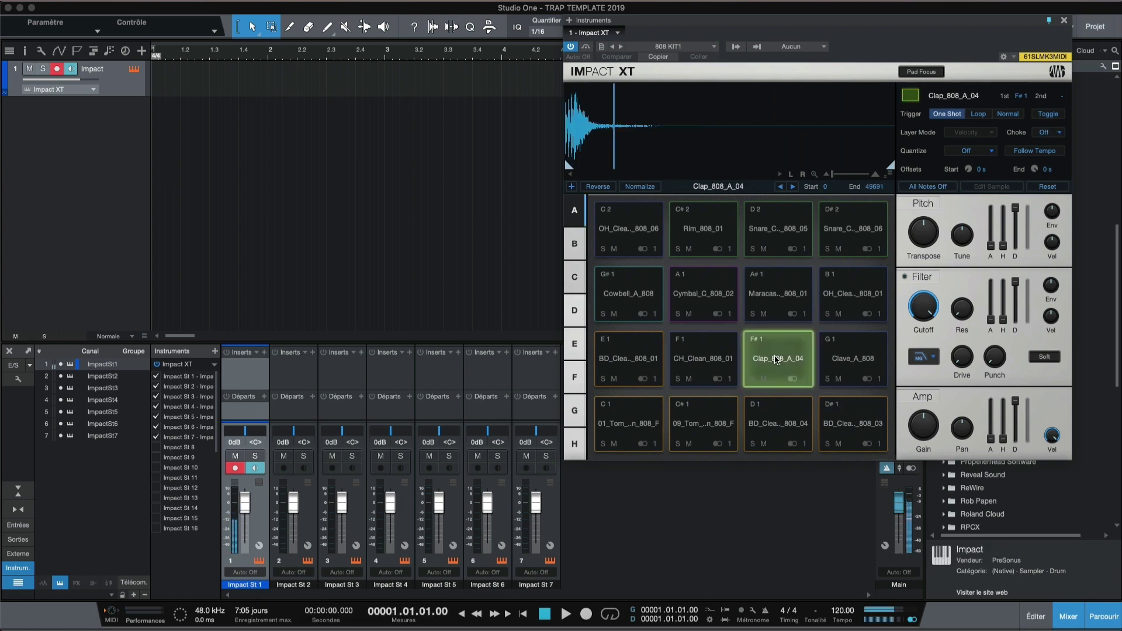
pyautogui.click(776, 360)
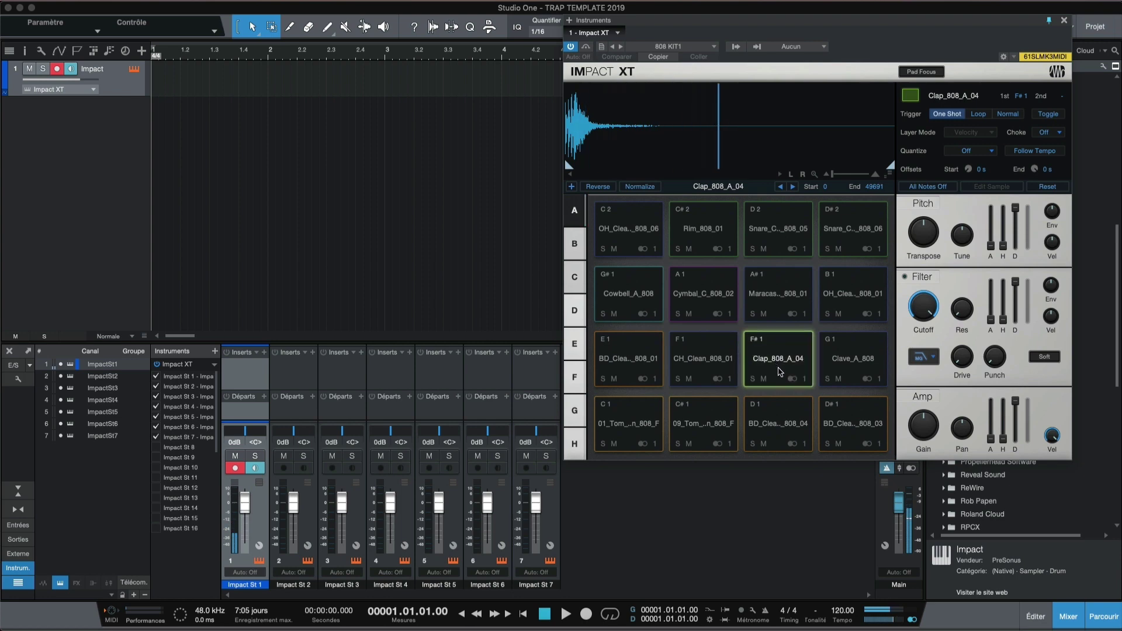
# Audition the D 2 snare pad and route it to the Stereo 2 output.
pyautogui.click(761, 232)
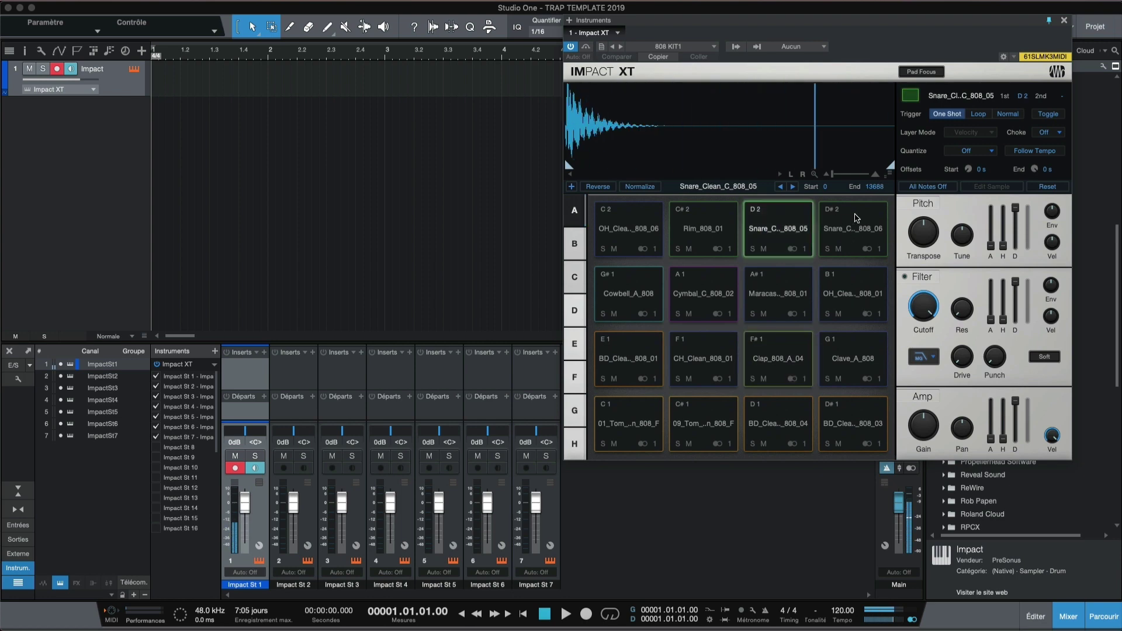
pyautogui.click(777, 229)
pyautogui.click(805, 249)
pyautogui.click(830, 275)
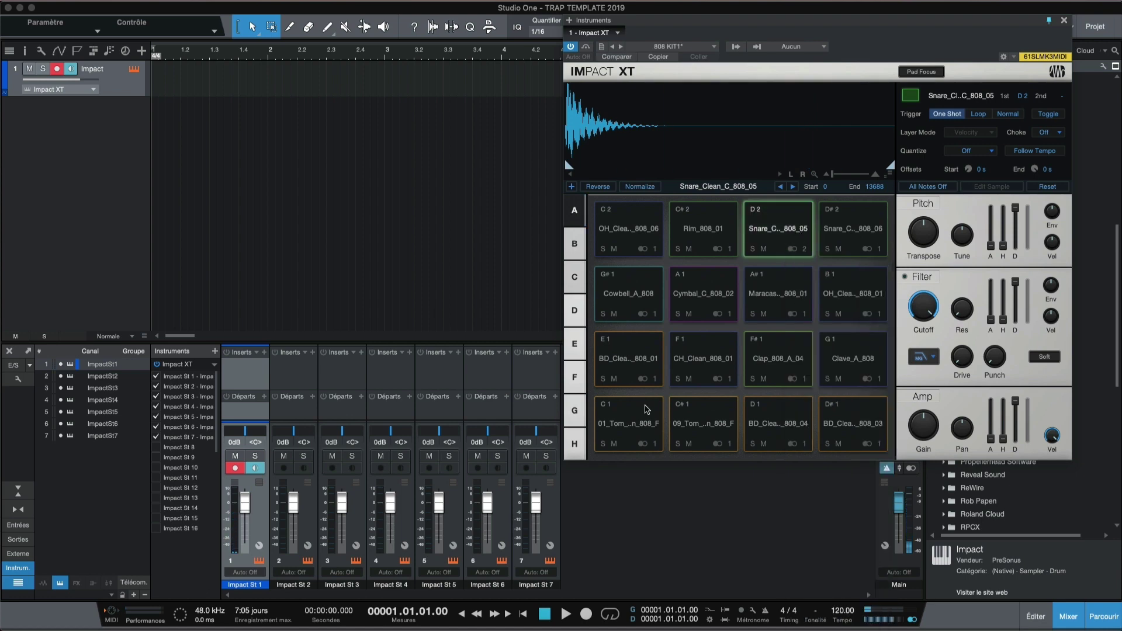
# Rename the Impact St 1 mixer channel as KICK and Impact St 2 as SNARE.
pyautogui.doubleClick(252, 585)
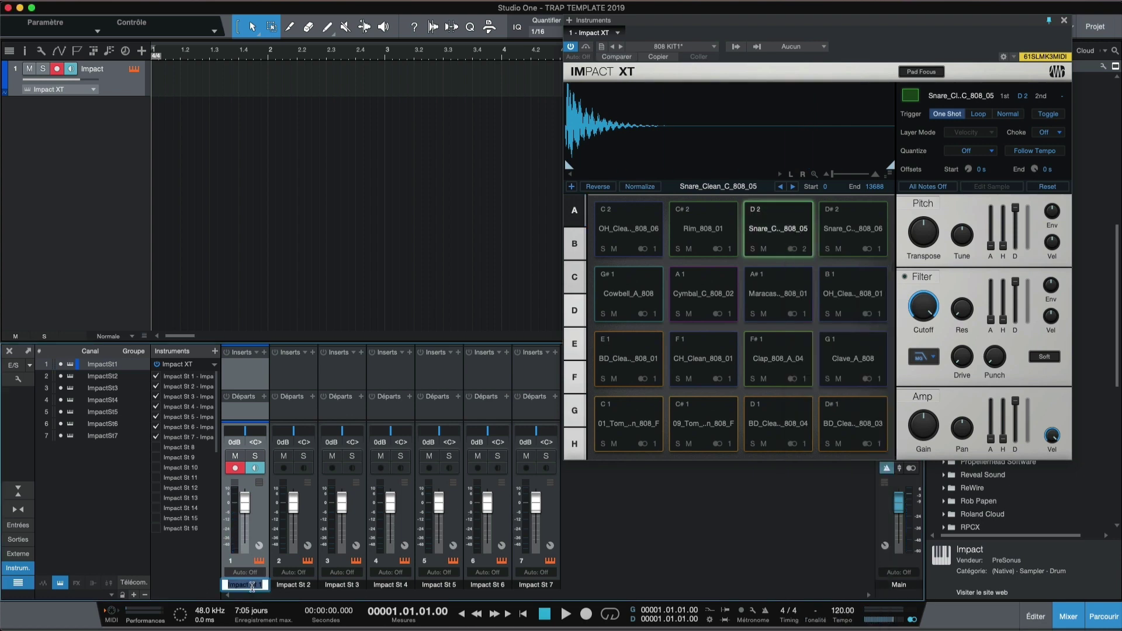
pyautogui.write('KICK')
pyautogui.press('Return')
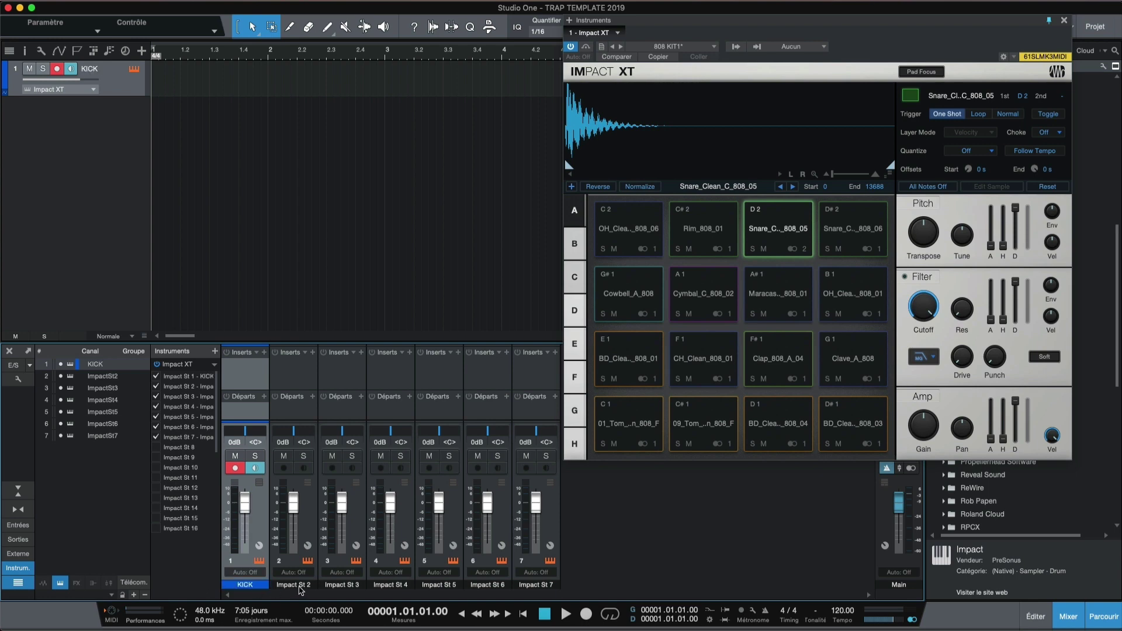
pyautogui.doubleClick(299, 586)
pyautogui.write('SNARE')
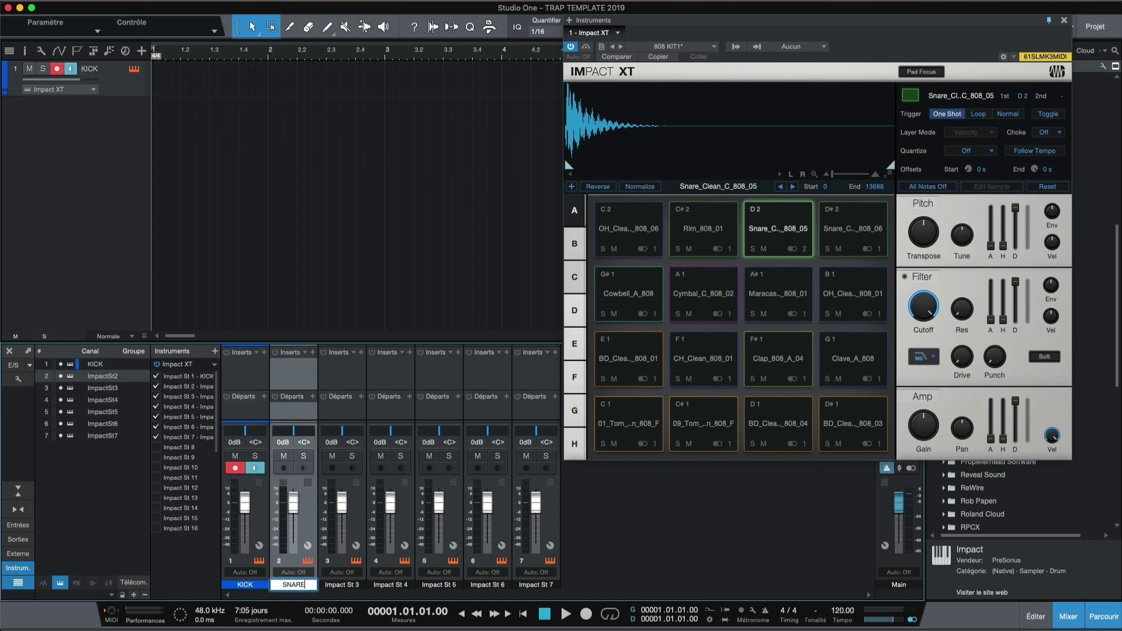
pyautogui.press('Return')
# Rename the Impact St 3 mixer channel as CLHH and Impact St 4 as OPHH.
pyautogui.doubleClick(349, 585)
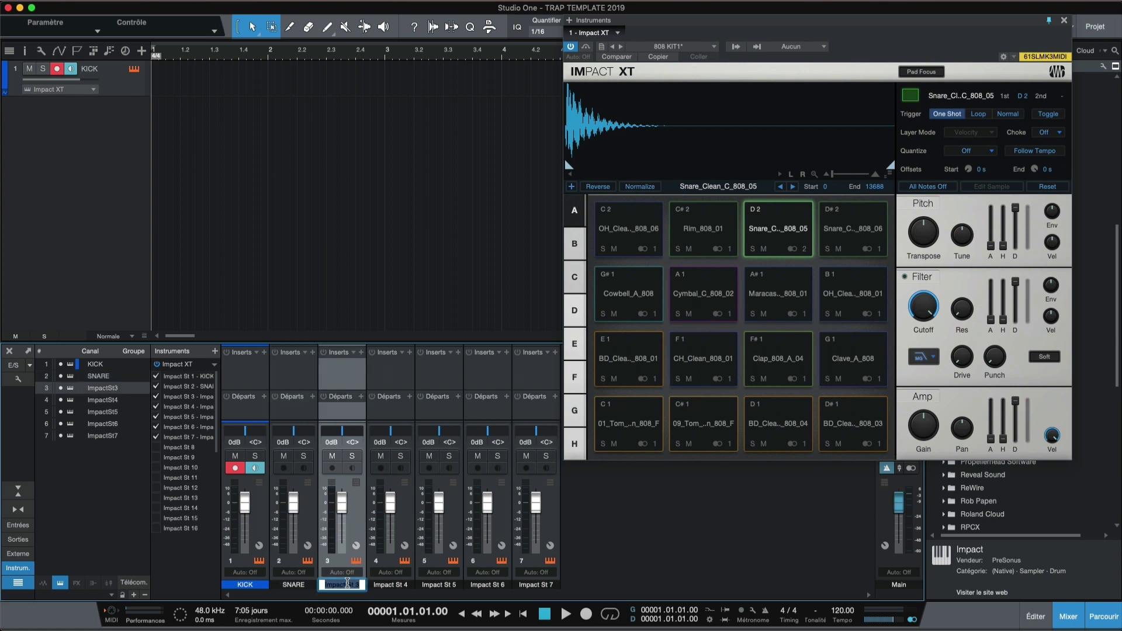
pyautogui.write('CLHH')
pyautogui.press('Return')
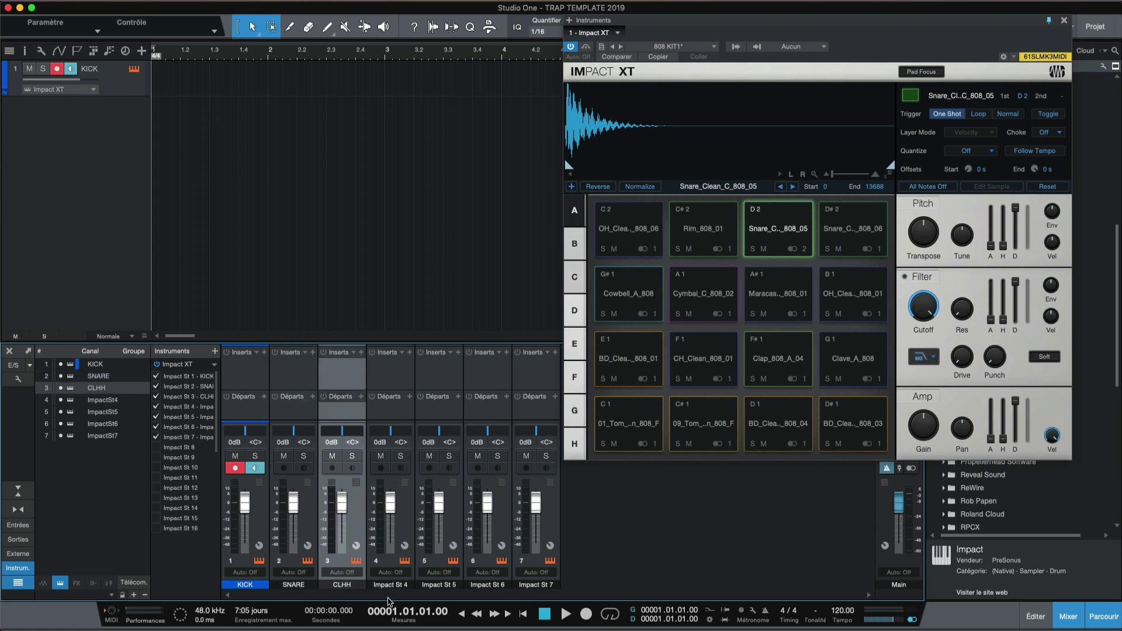
pyautogui.doubleClick(395, 586)
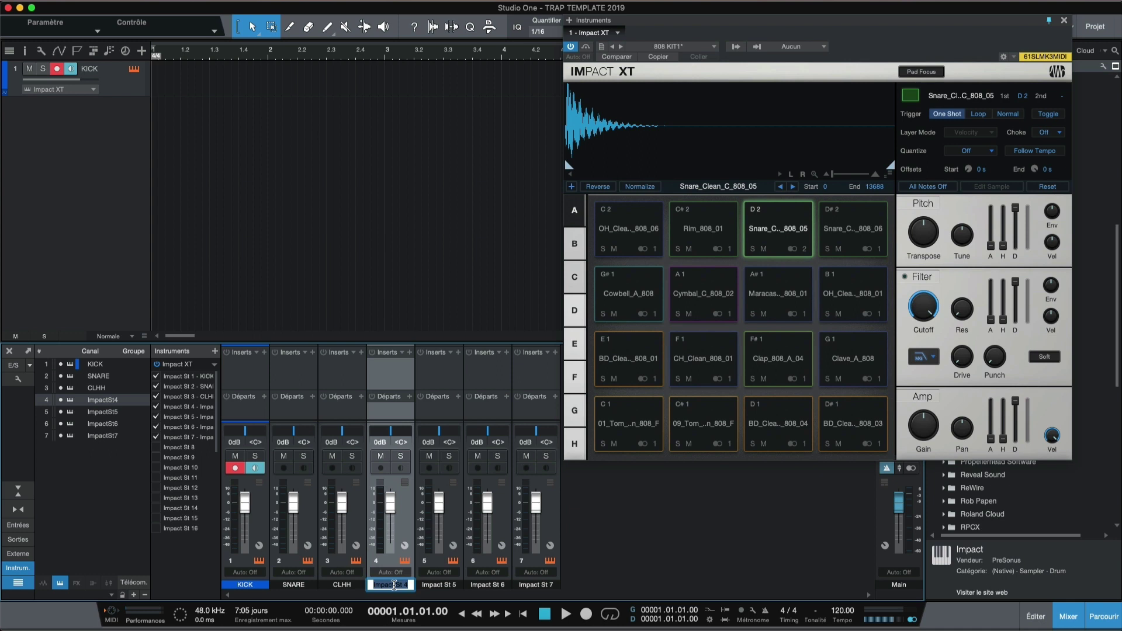
pyautogui.write('OPHH')
pyautogui.press('Return')
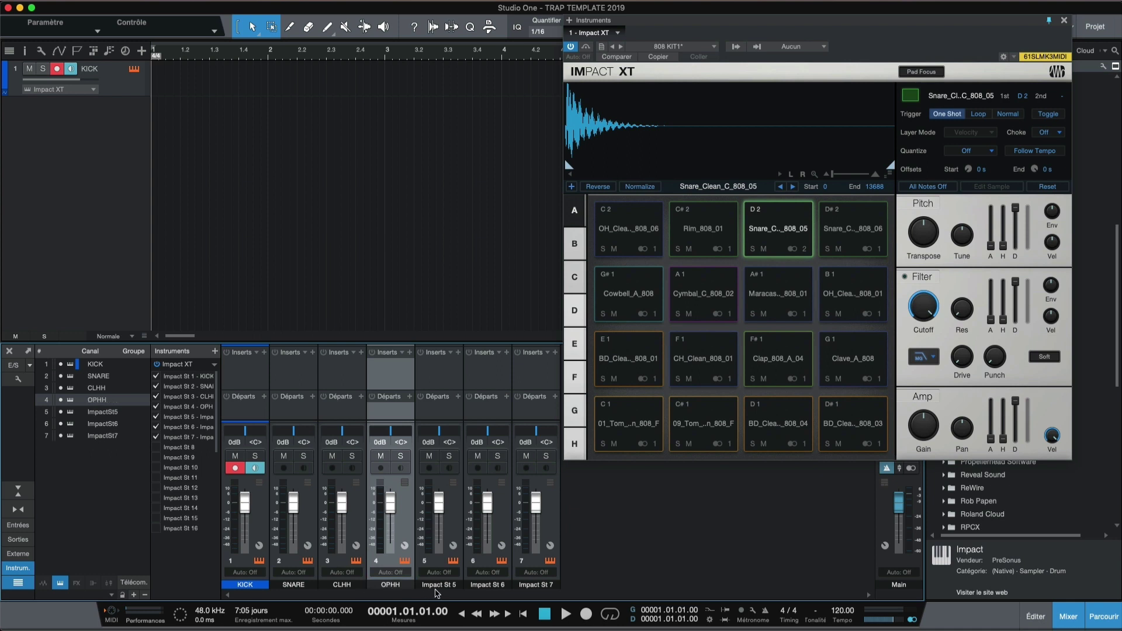
# Rename the Impact St 5, 6 and 7 mixer channels as CYMBAL, PERC1 and PERC2.
pyautogui.doubleClick(438, 585)
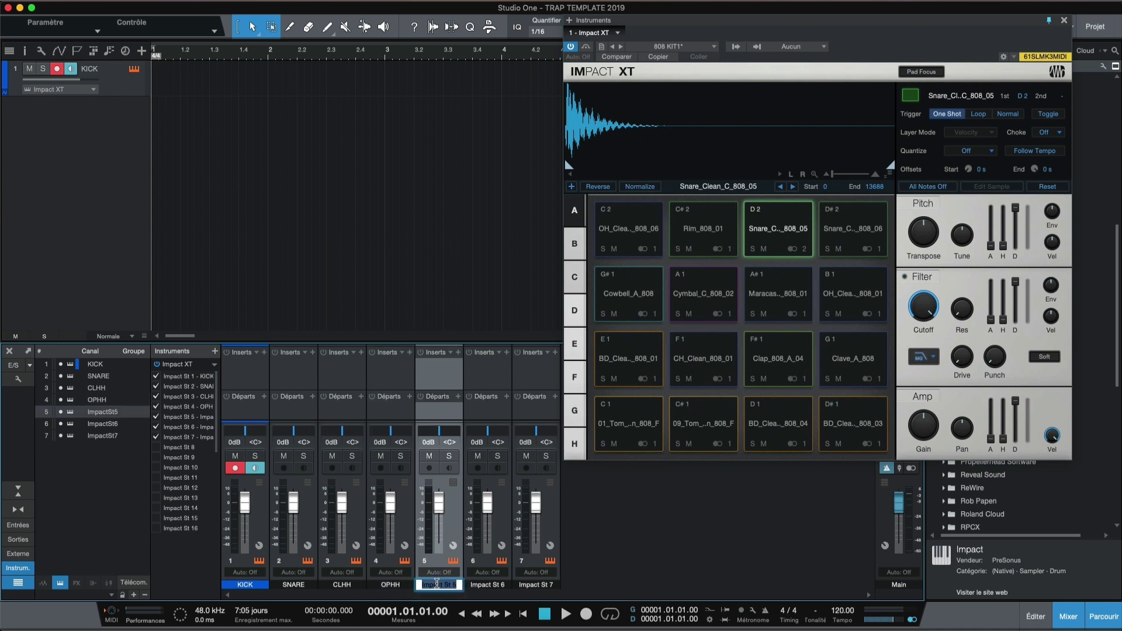
pyautogui.write('CYMBAL')
pyautogui.press('Return')
pyautogui.doubleClick(479, 584)
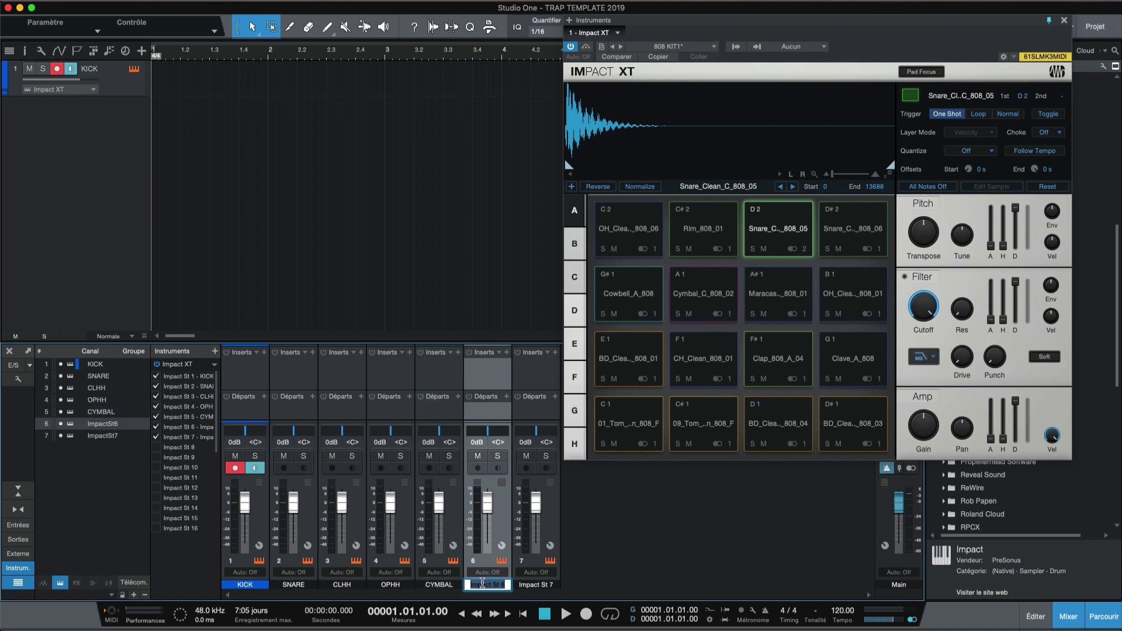
pyautogui.write('PERC1')
pyautogui.press('Return')
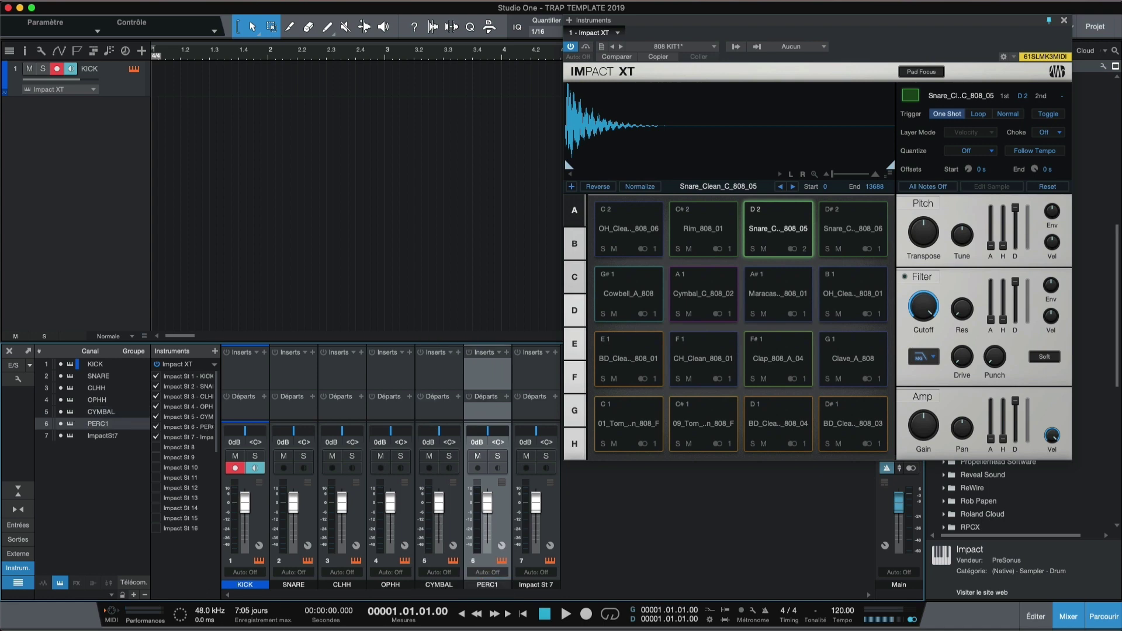
pyautogui.doubleClick(543, 584)
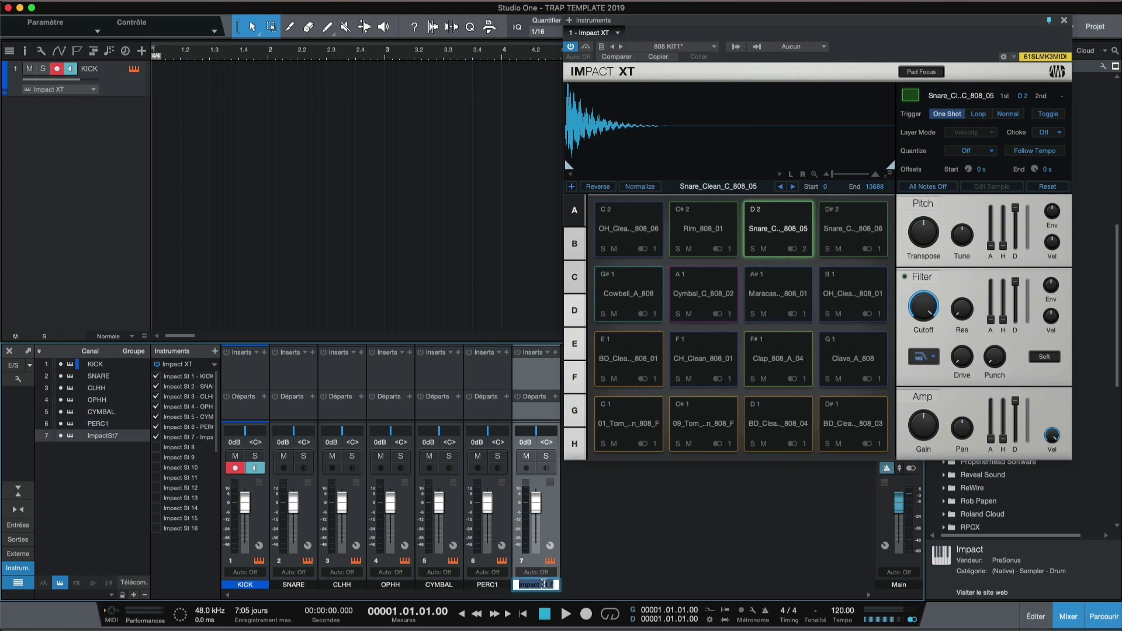
pyautogui.write('PERC2')
pyautogui.press('Return')
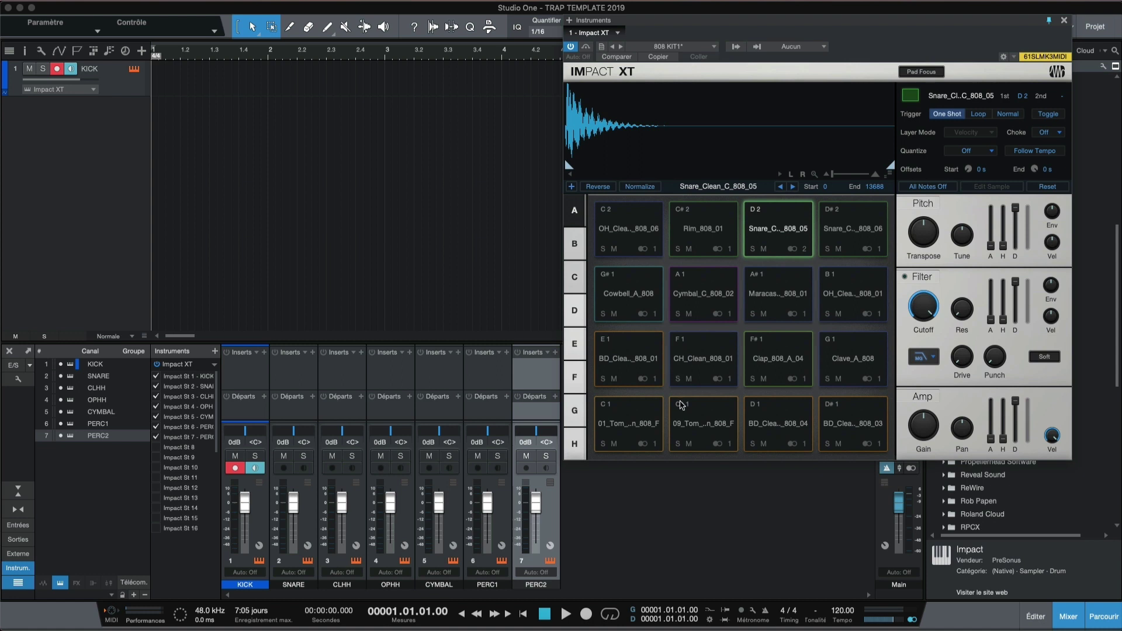
# Route the F 1 closed hi-hat pad to the Stereo 3 - CLHH output and play the pad to test it.
pyautogui.click(708, 354)
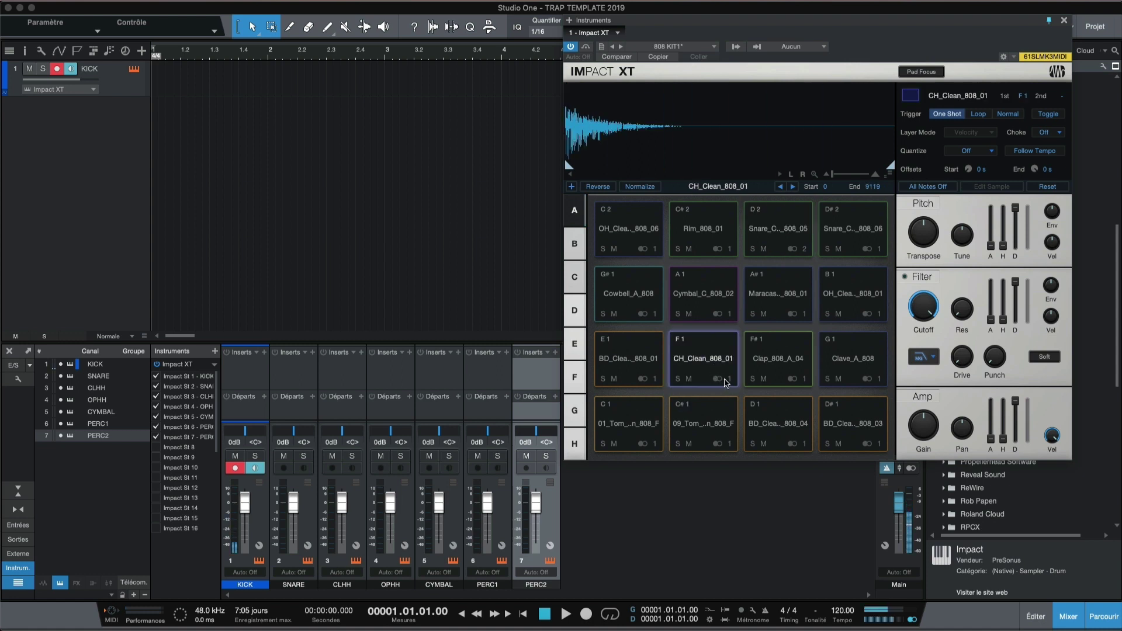
pyautogui.click(725, 383)
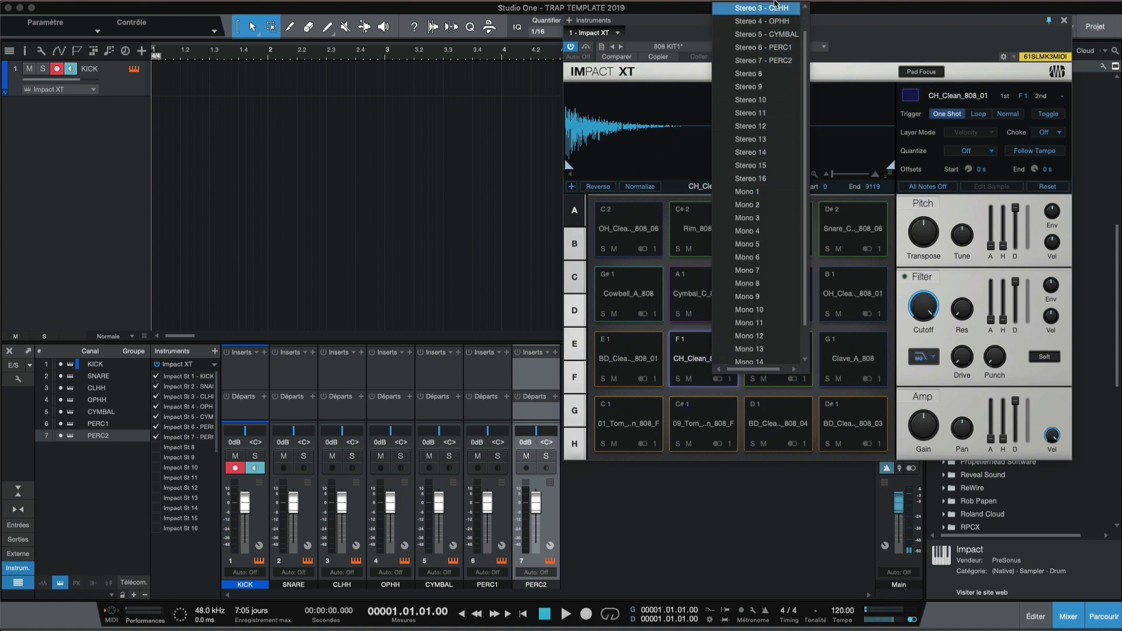
pyautogui.click(776, 10)
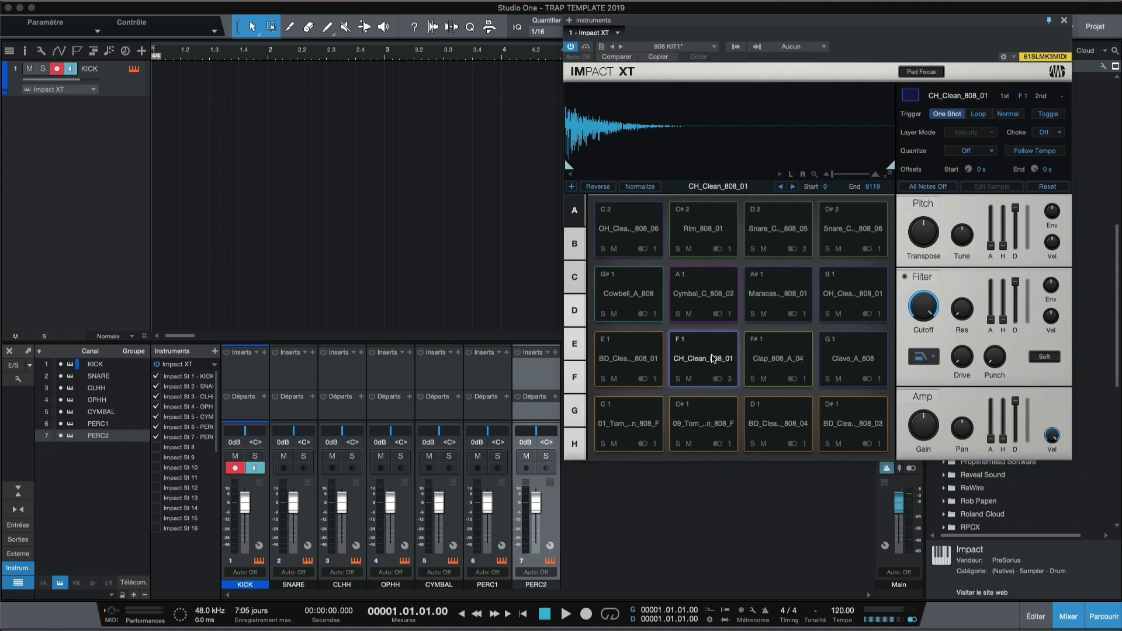
pyautogui.click(714, 360)
# Audition the B 1 open hi-hat pad repeatedly and compare its mixer channel with that of the F 1 pad.
pyautogui.click(849, 303)
pyautogui.click(849, 304)
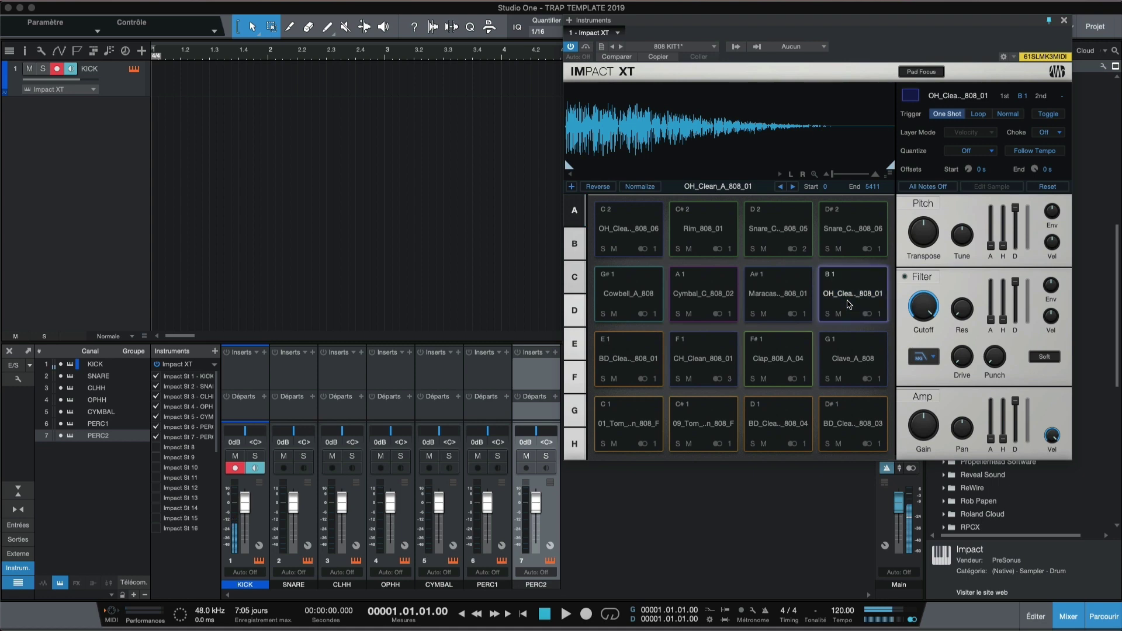
pyautogui.click(849, 304)
pyautogui.click(849, 304)
pyautogui.click(849, 304)
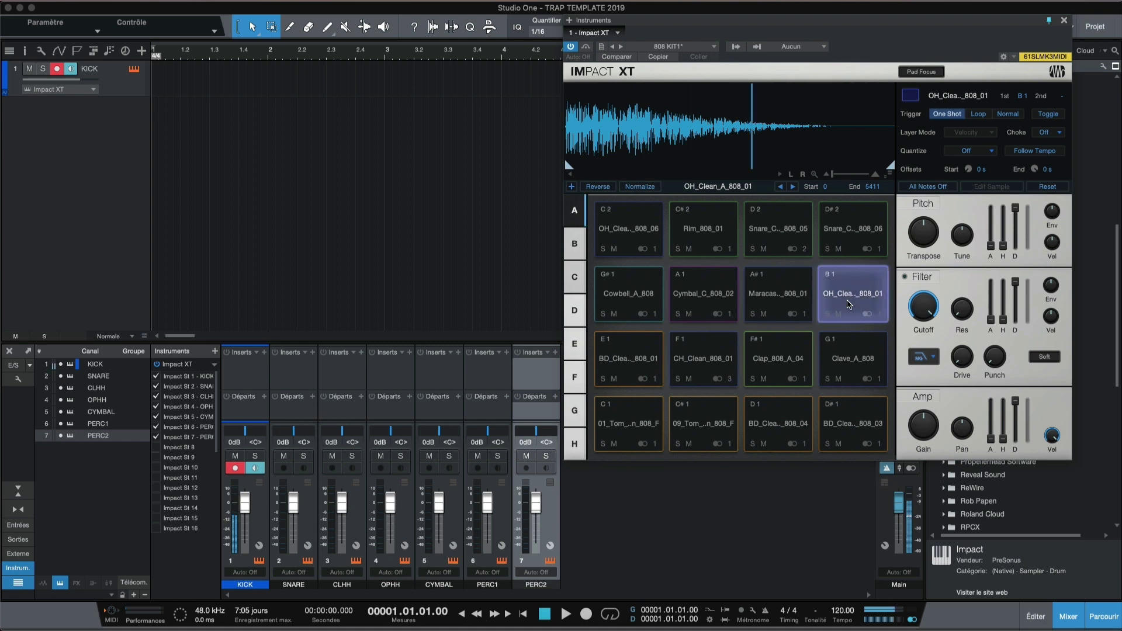
pyautogui.click(849, 304)
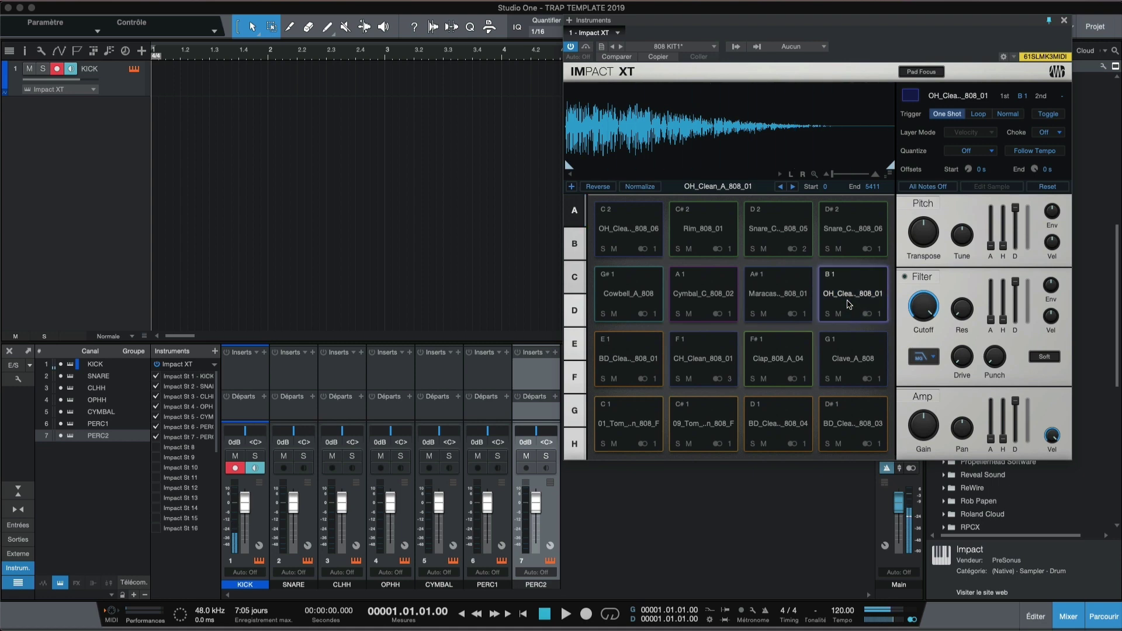
pyautogui.click(849, 304)
pyautogui.click(705, 366)
# Route the B 1 open hi-hat pad to the Stereo 4 - OPHH output and play the pad to test it.
pyautogui.click(858, 312)
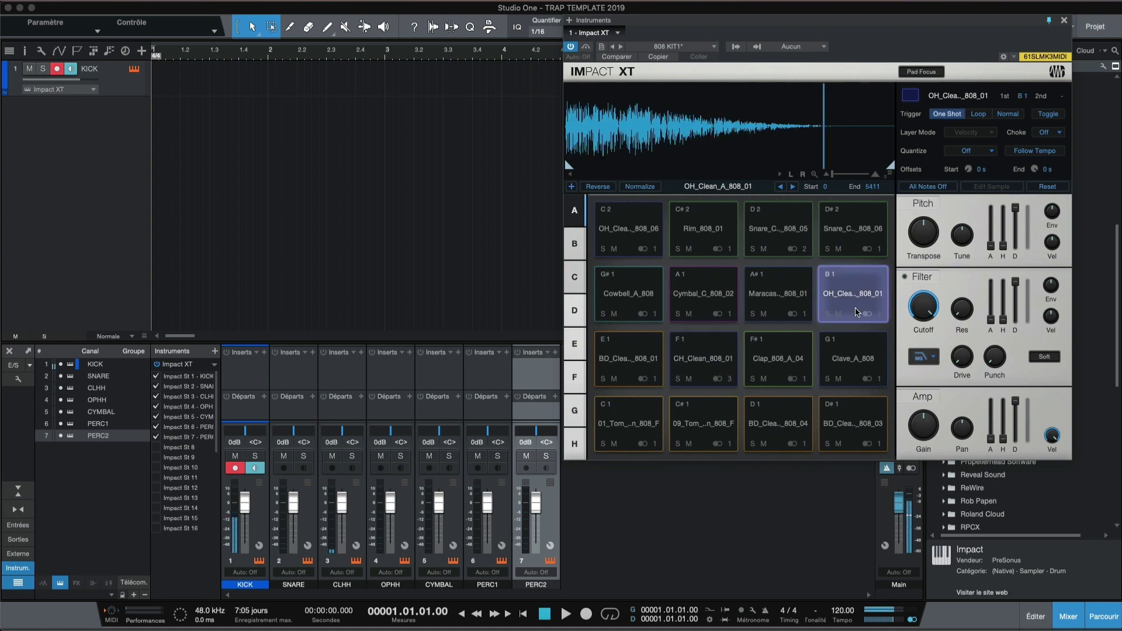
pyautogui.click(880, 316)
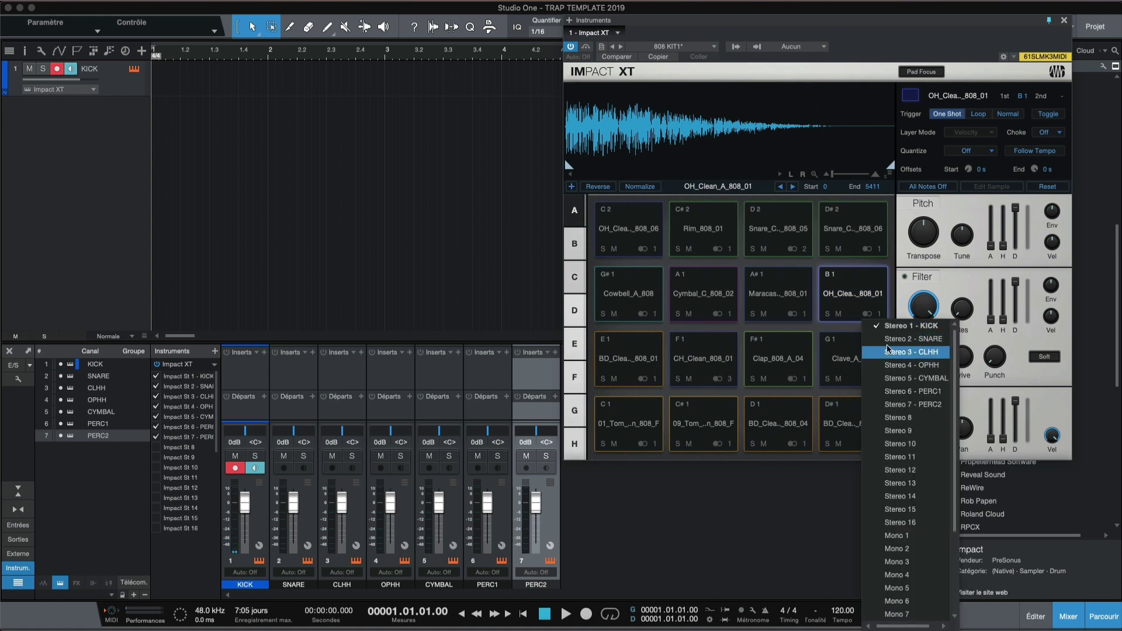
pyautogui.click(899, 365)
pyautogui.click(859, 292)
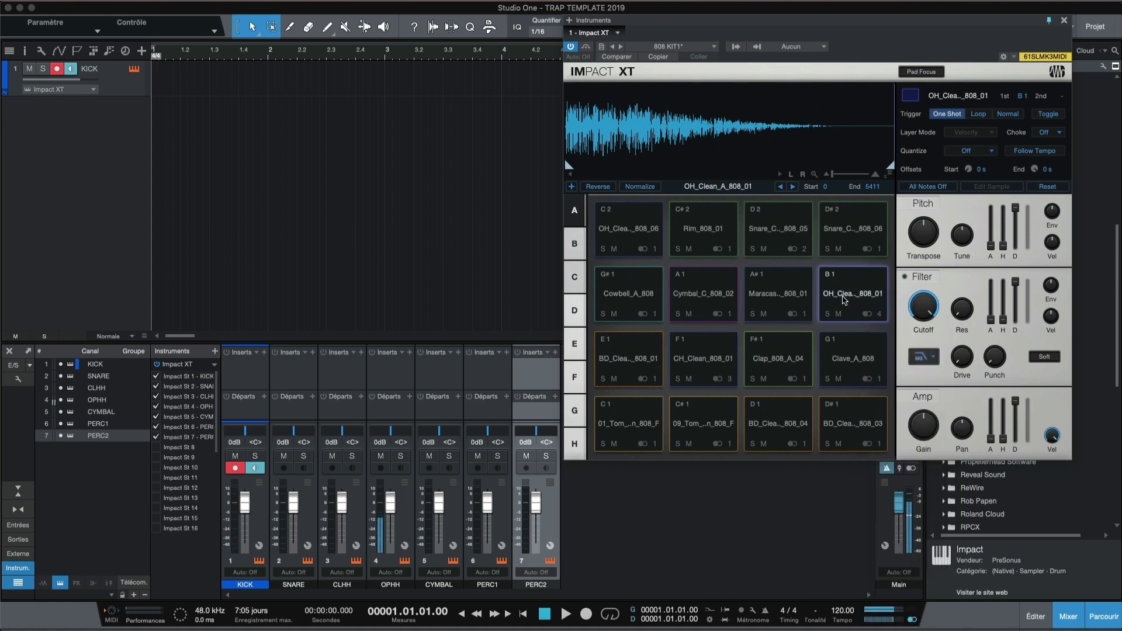
pyautogui.click(843, 301)
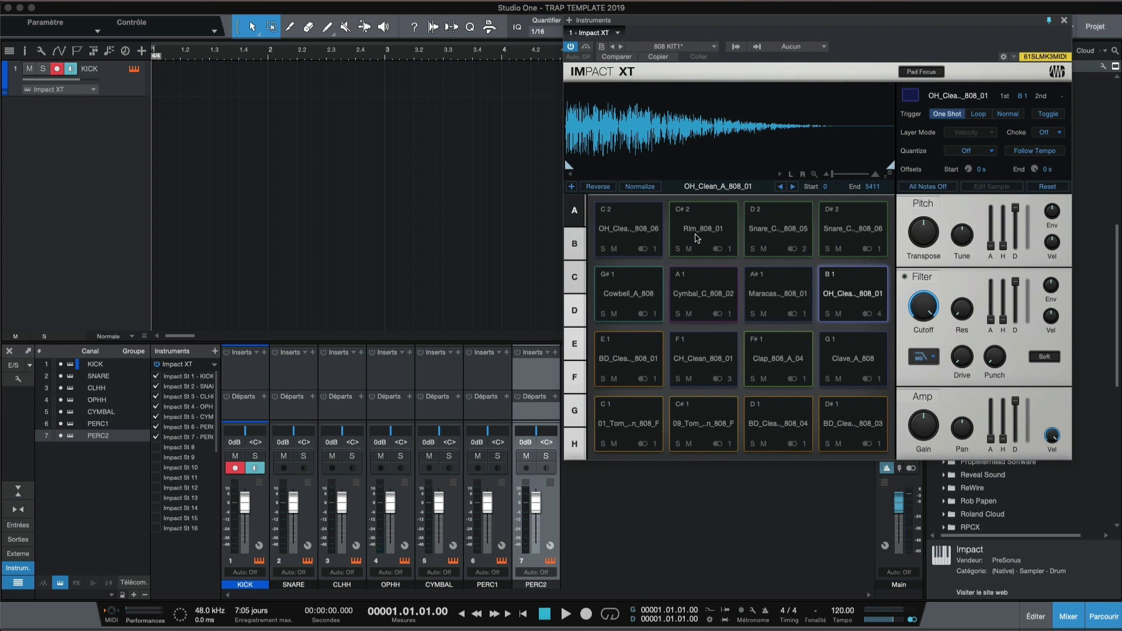
# Audition the C# 2 rim and C 2 open hi-hat pads, and set the B 1 pad's output to Stereo 1 - KICK.
pyautogui.click(695, 235)
pyautogui.click(631, 233)
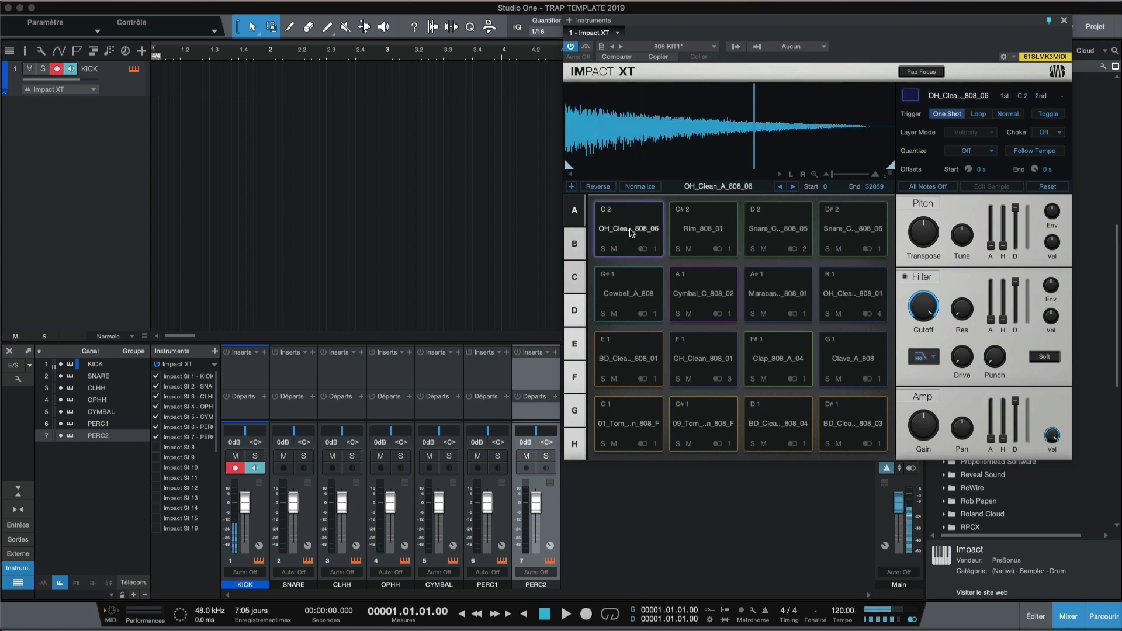
pyautogui.click(879, 316)
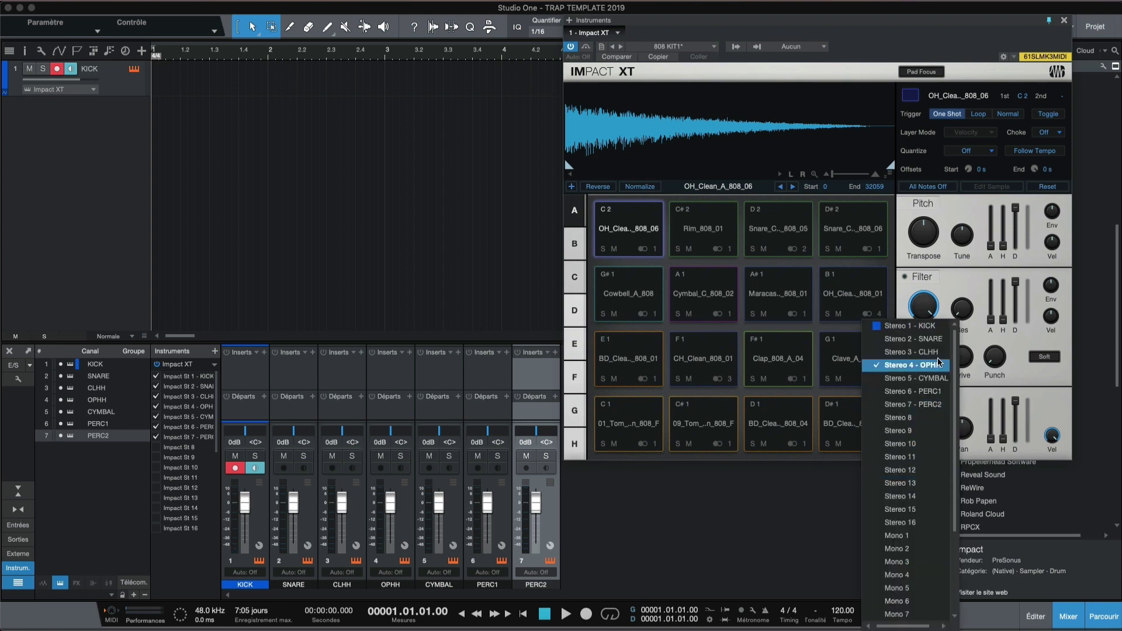
pyautogui.click(928, 325)
# Play the C 2 open hi-hat pad to check its channel and route it to the Stereo 4 - OPHH output.
pyautogui.click(627, 237)
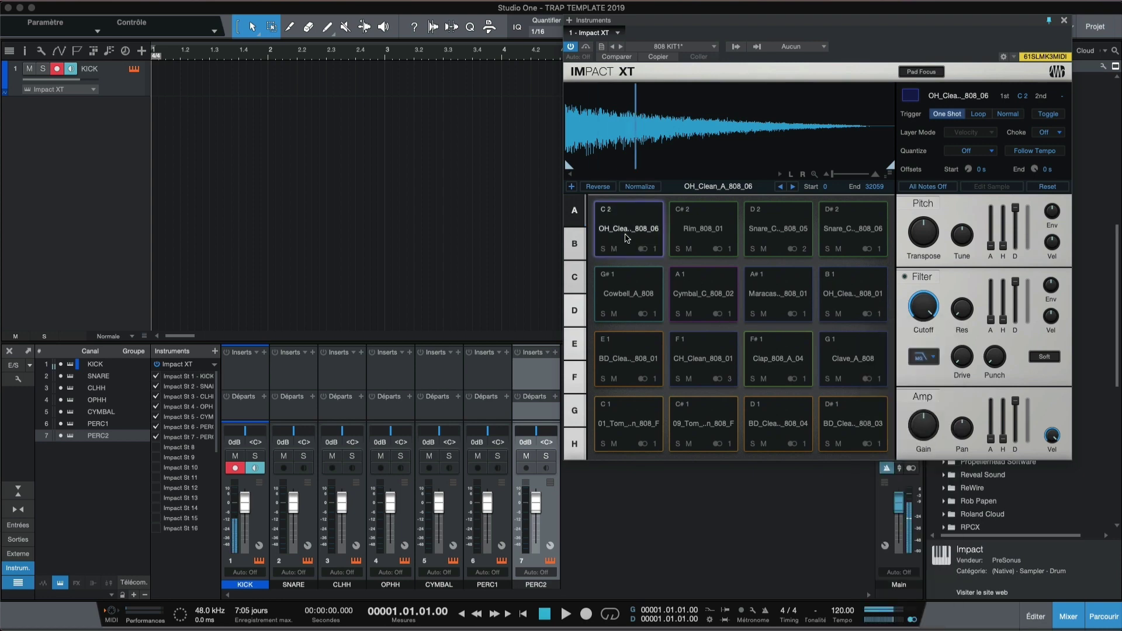
pyautogui.click(626, 237)
pyautogui.click(626, 237)
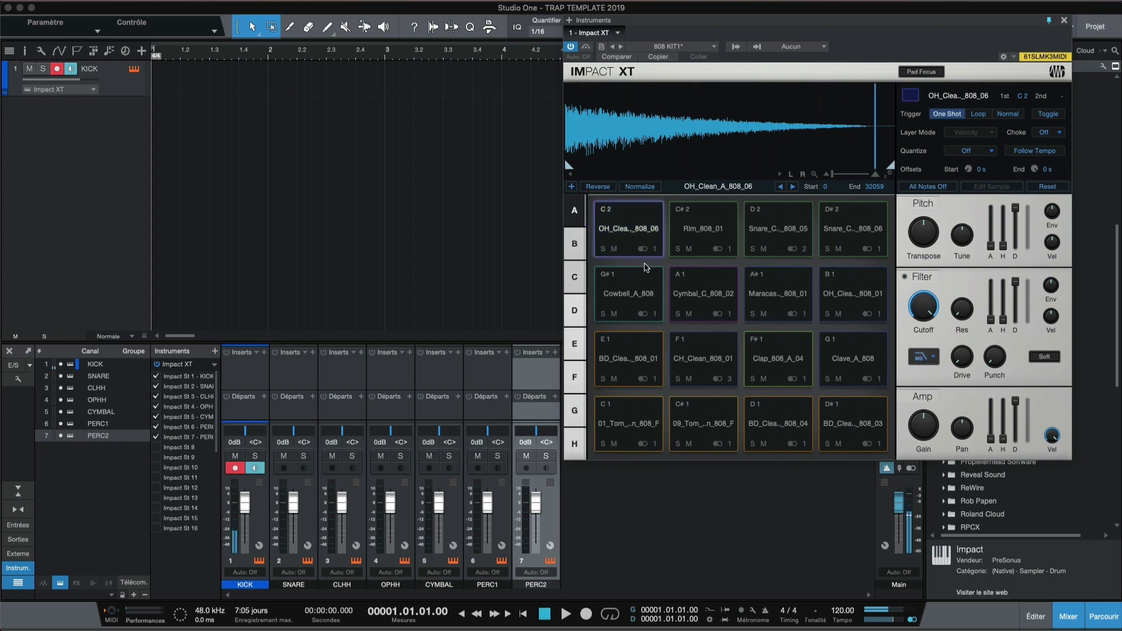
pyautogui.click(654, 249)
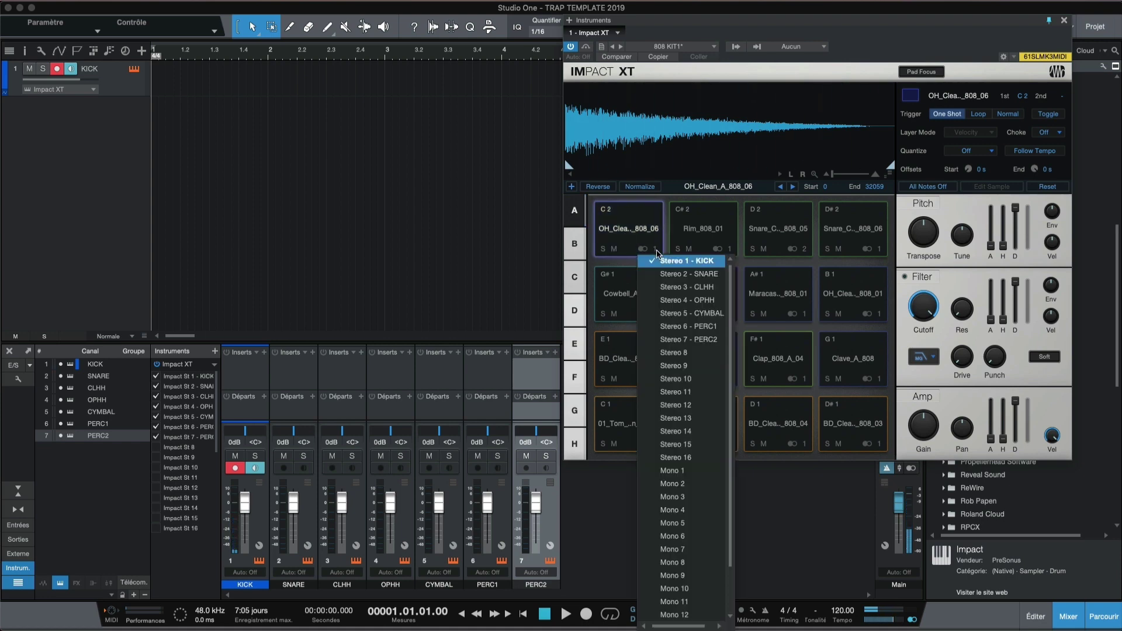
pyautogui.click(695, 300)
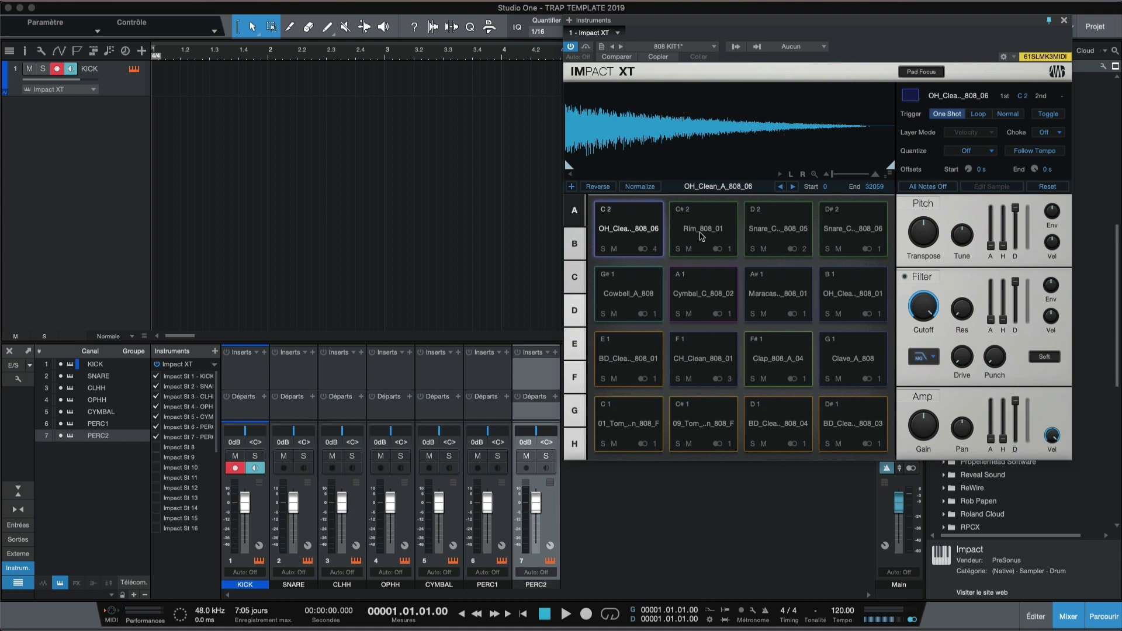
# Audition the C# 2 rim pad and route the A 1 cymbal pad to the Stereo 5 - CYMBAL output.
pyautogui.click(702, 236)
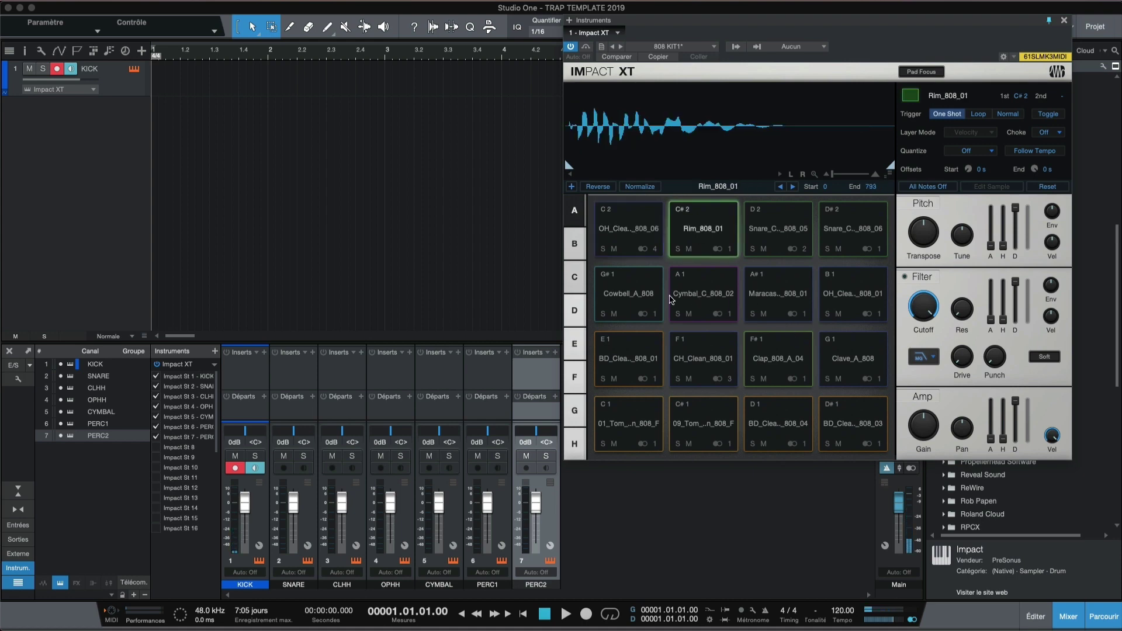
pyautogui.click(673, 300)
pyautogui.click(731, 316)
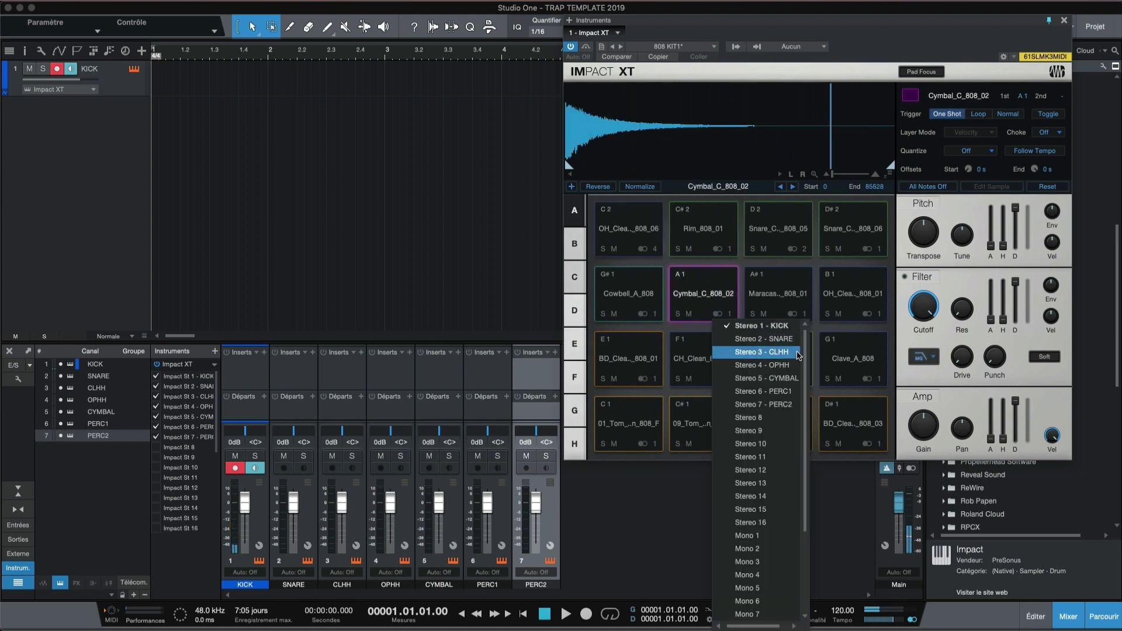
pyautogui.click(757, 379)
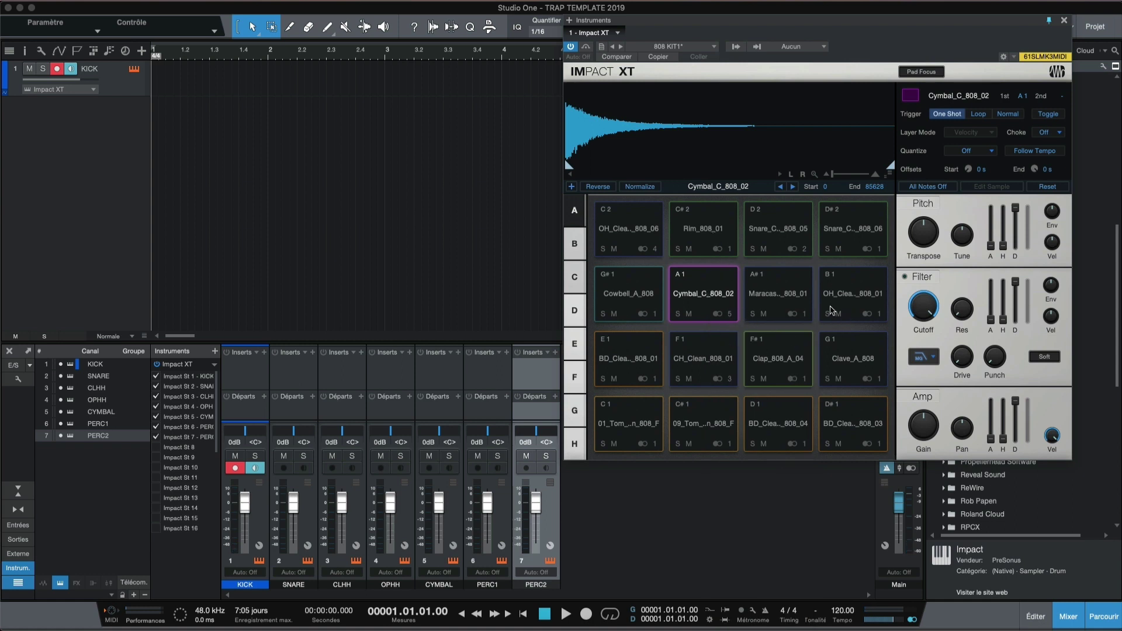
# Route the A# 1 maracas pad to Stereo 6 - PERC1 and the G 1 clave pad to Stereo 7 - PERC2, and close Impact XT.
pyautogui.click(779, 298)
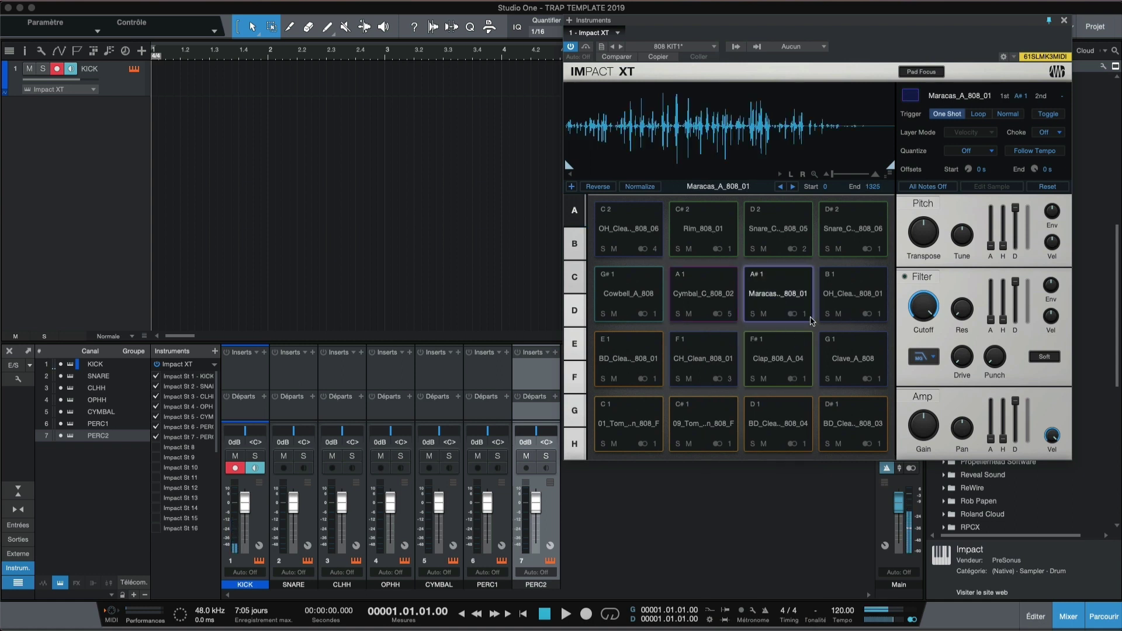
pyautogui.click(806, 316)
pyautogui.click(859, 391)
pyautogui.click(630, 295)
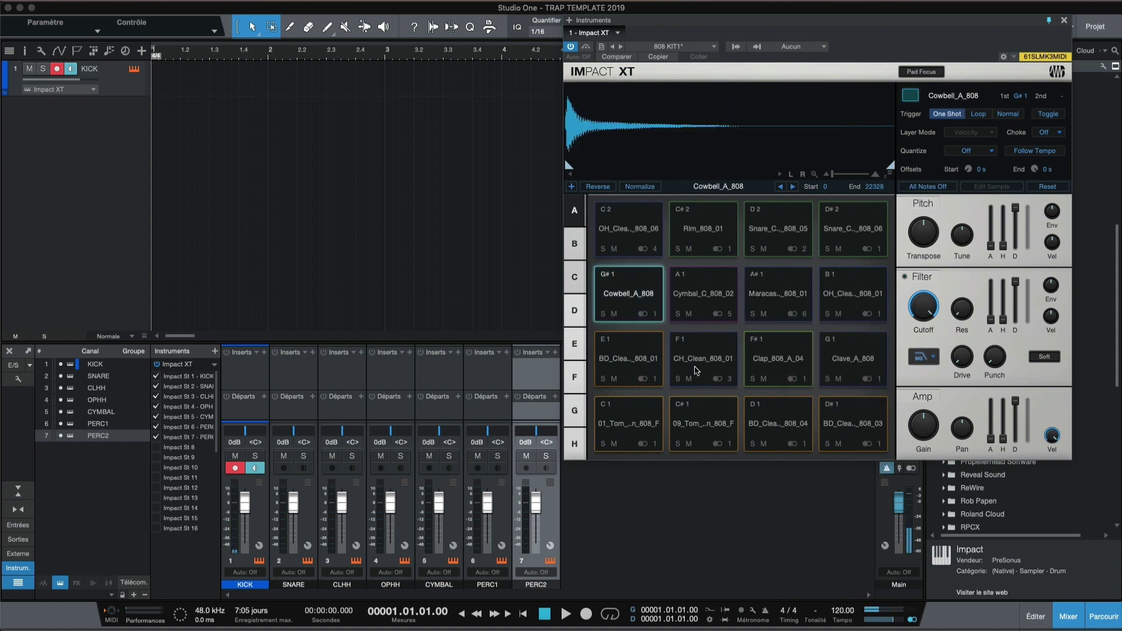
pyautogui.click(845, 362)
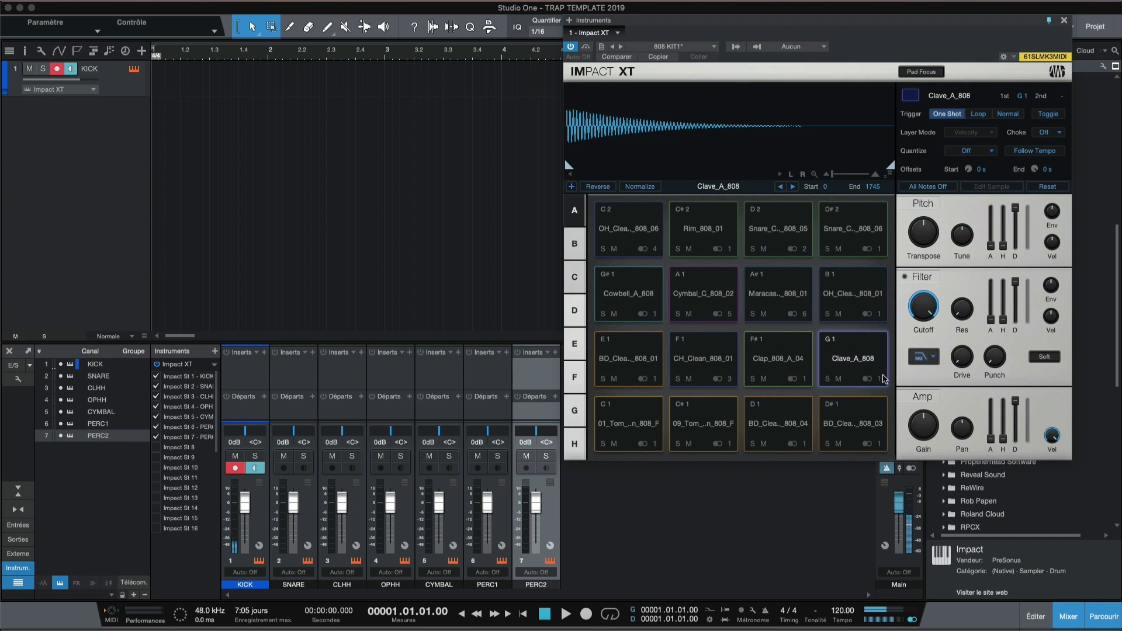
pyautogui.click(881, 380)
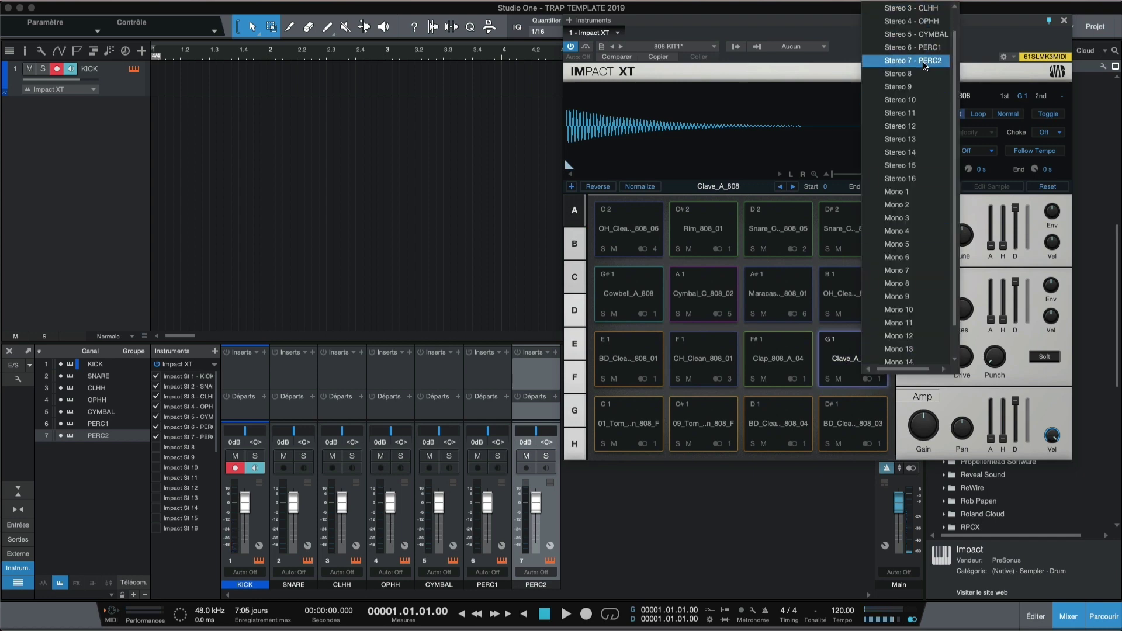
pyautogui.click(921, 62)
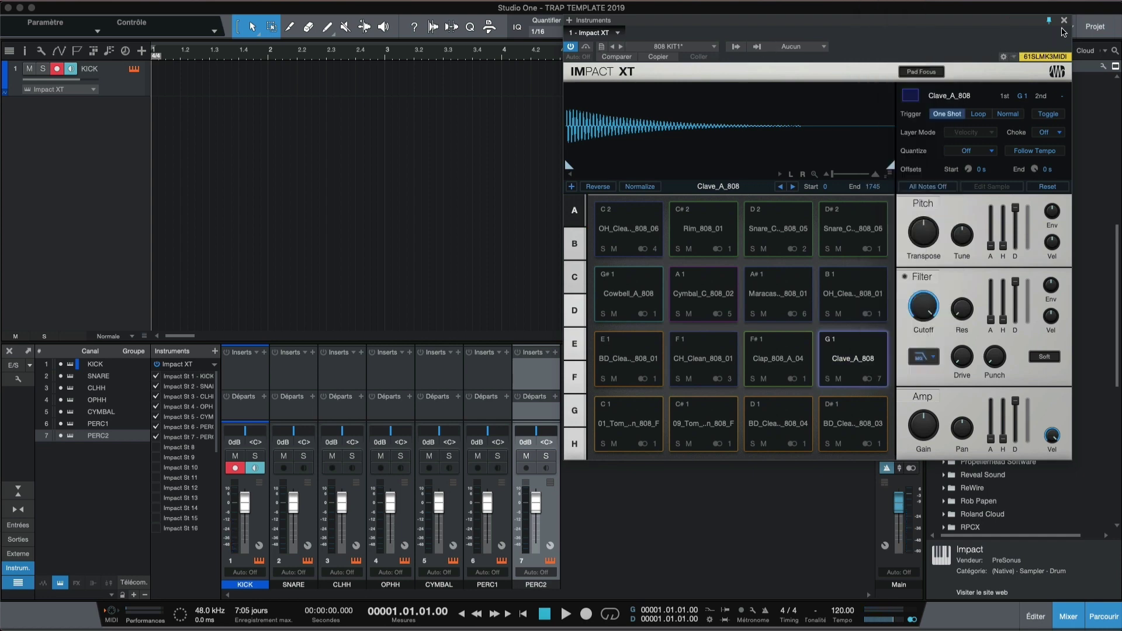
pyautogui.click(1064, 22)
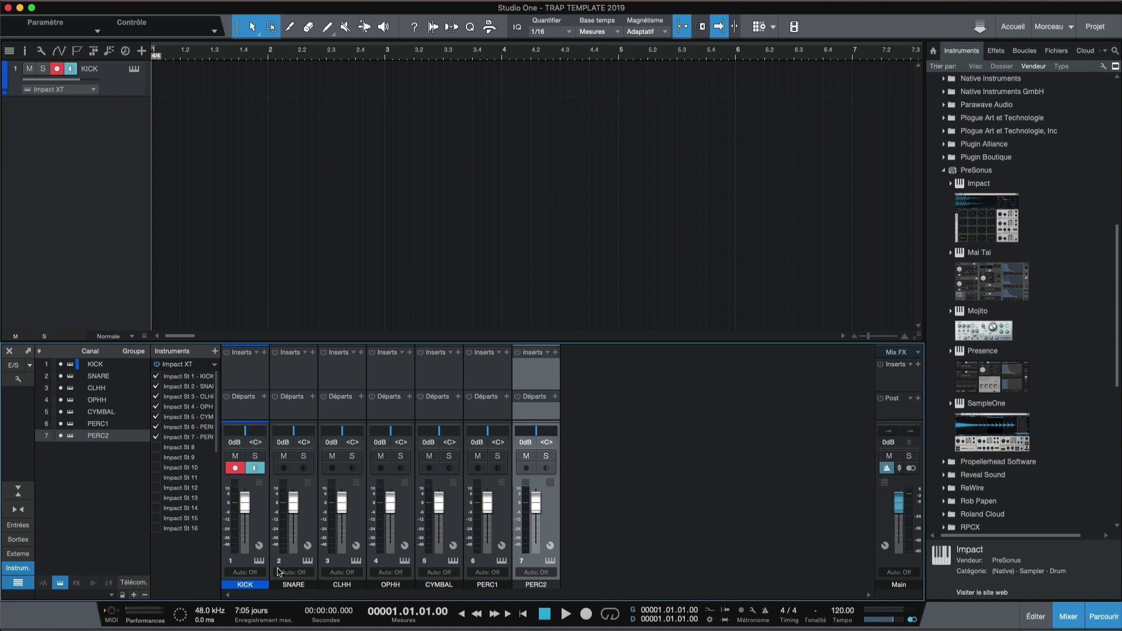
# Colour all seven drum mixer channels, from KICK to PERC2, red.
pyautogui.click(260, 506)
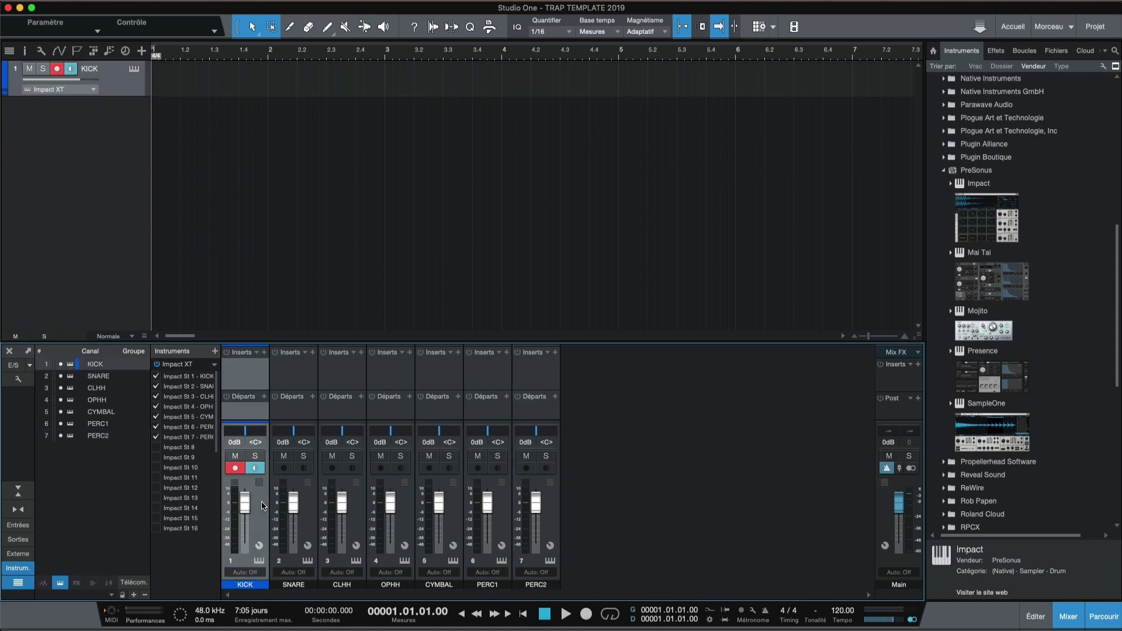
pyautogui.keyDown('shift'); pyautogui.click(555, 511); pyautogui.keyUp('shift')
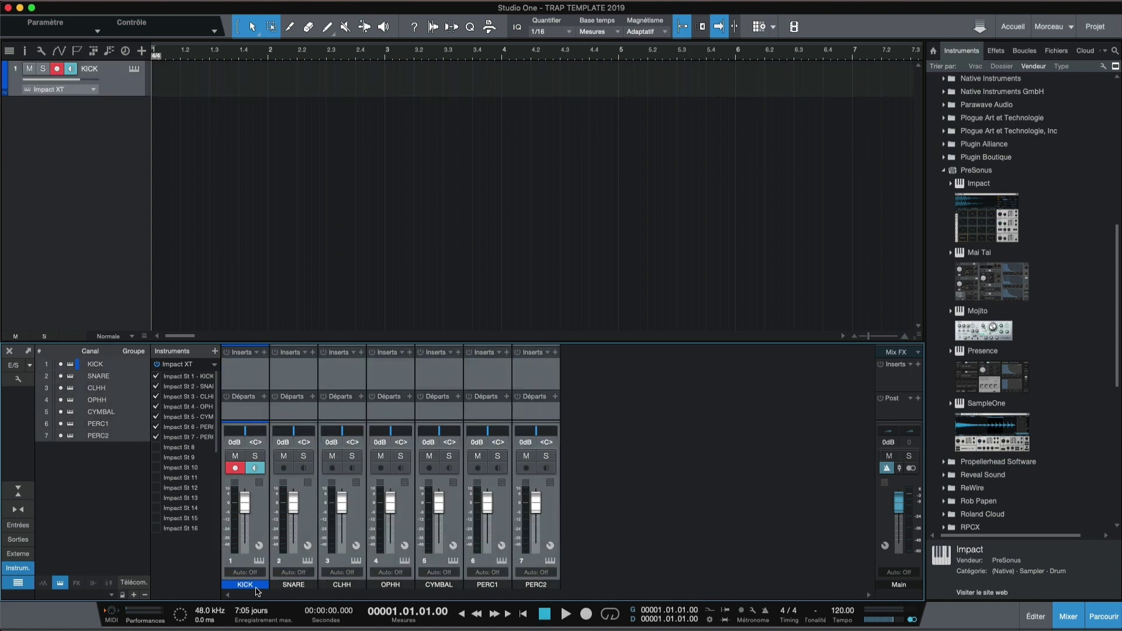
pyautogui.moveTo(255, 588); pyautogui.dragTo(459, 508)
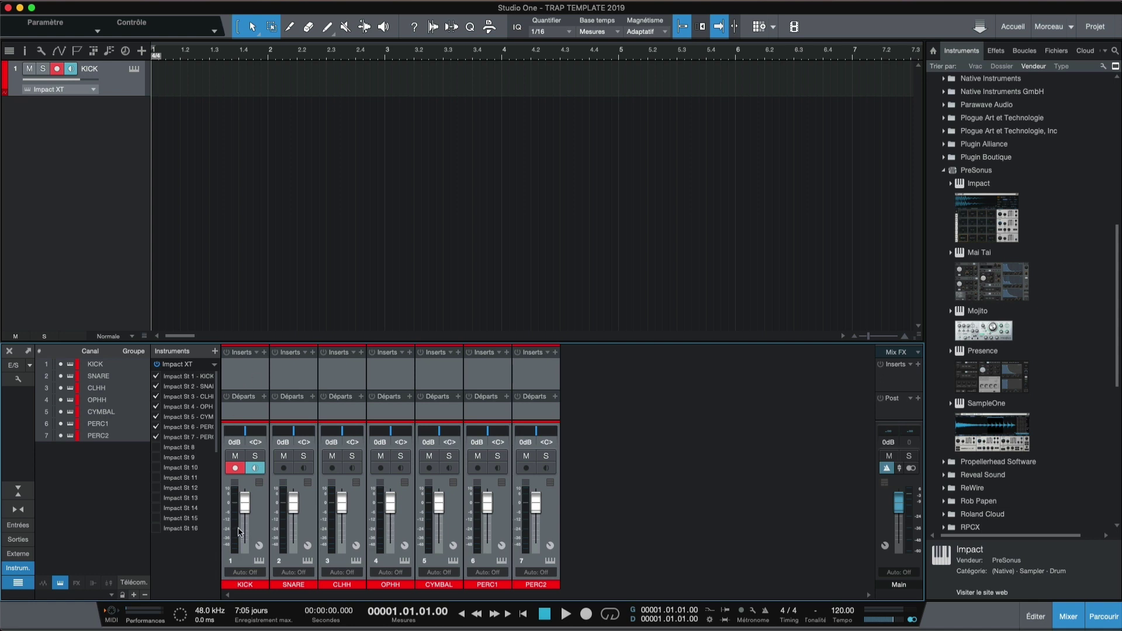
# Enable the mixer's channel strip colouring option, Colorer les tranches de canal.
pyautogui.click(19, 380)
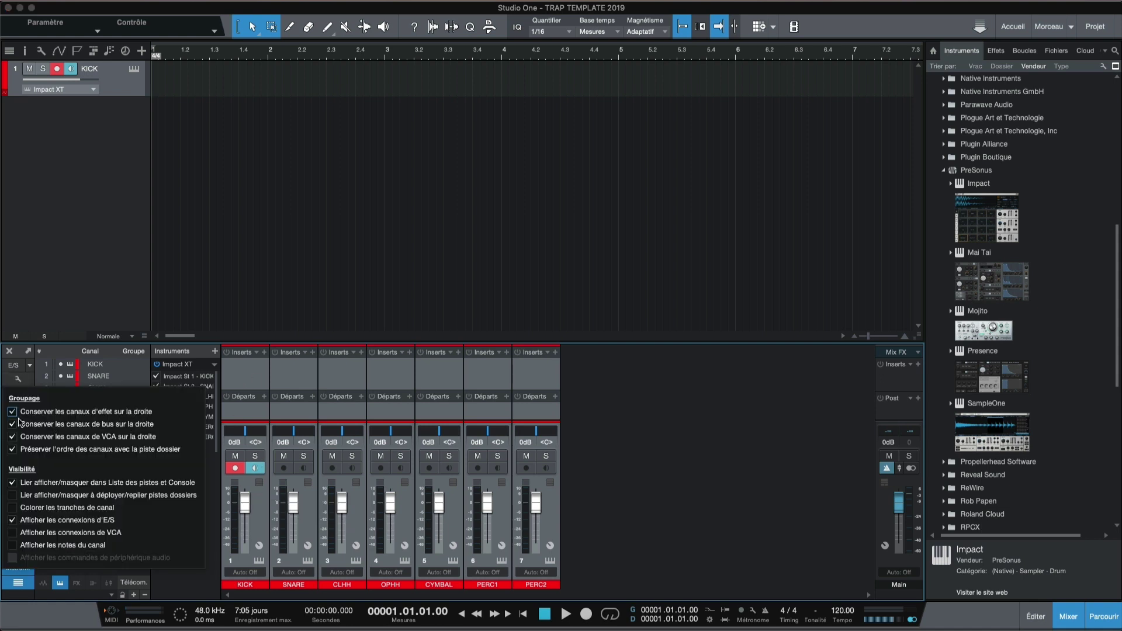
pyautogui.click(12, 508)
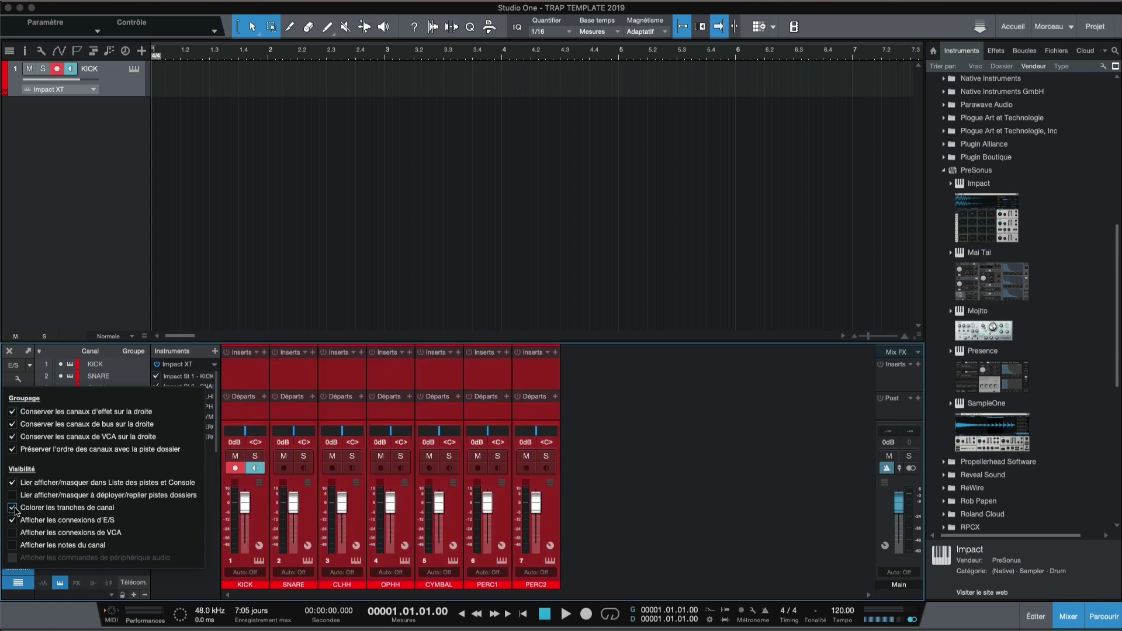
pyautogui.click(753, 498)
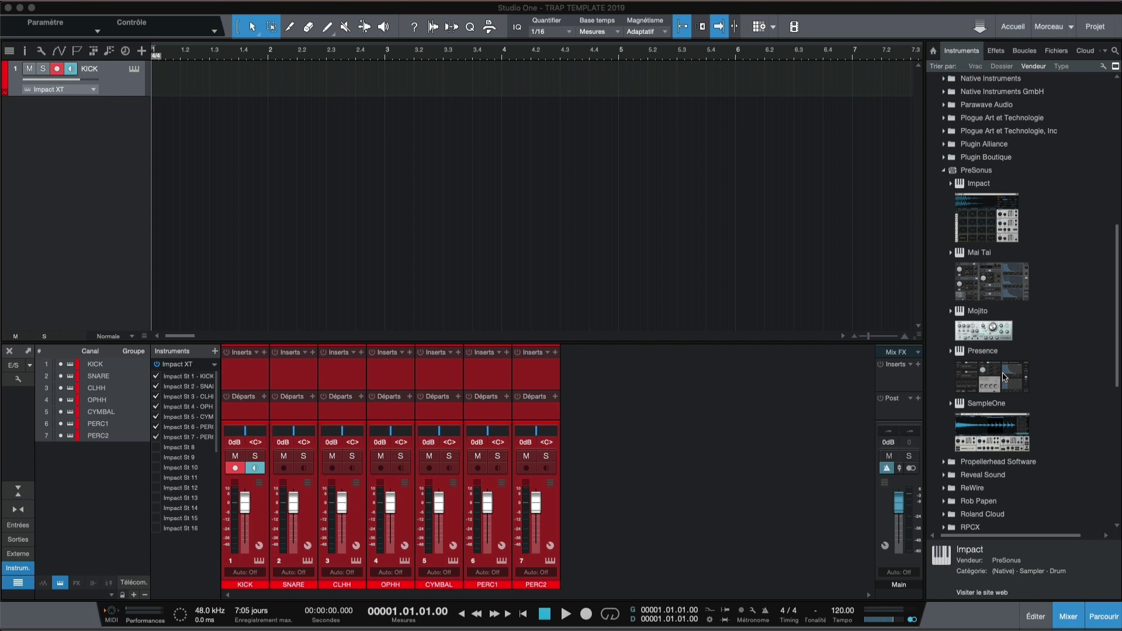
# Add a Presence instrument track below the KICK track and load its Acoustic Piano - Full preset.
pyautogui.moveTo(999, 374); pyautogui.dragTo(119, 175)
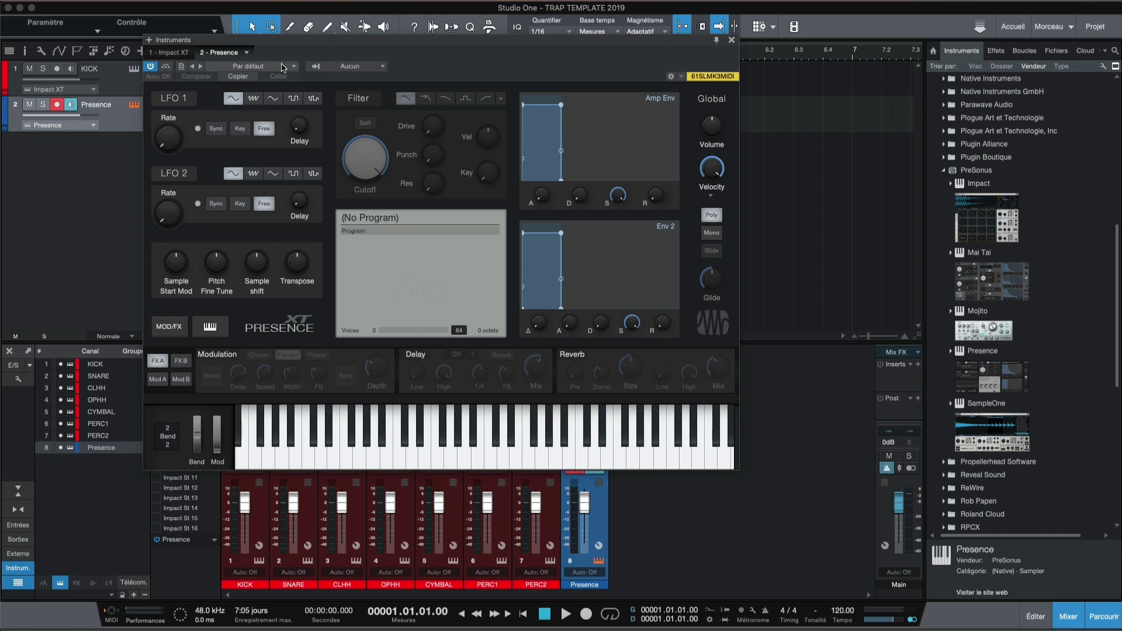
pyautogui.click(269, 66)
pyautogui.click(235, 197)
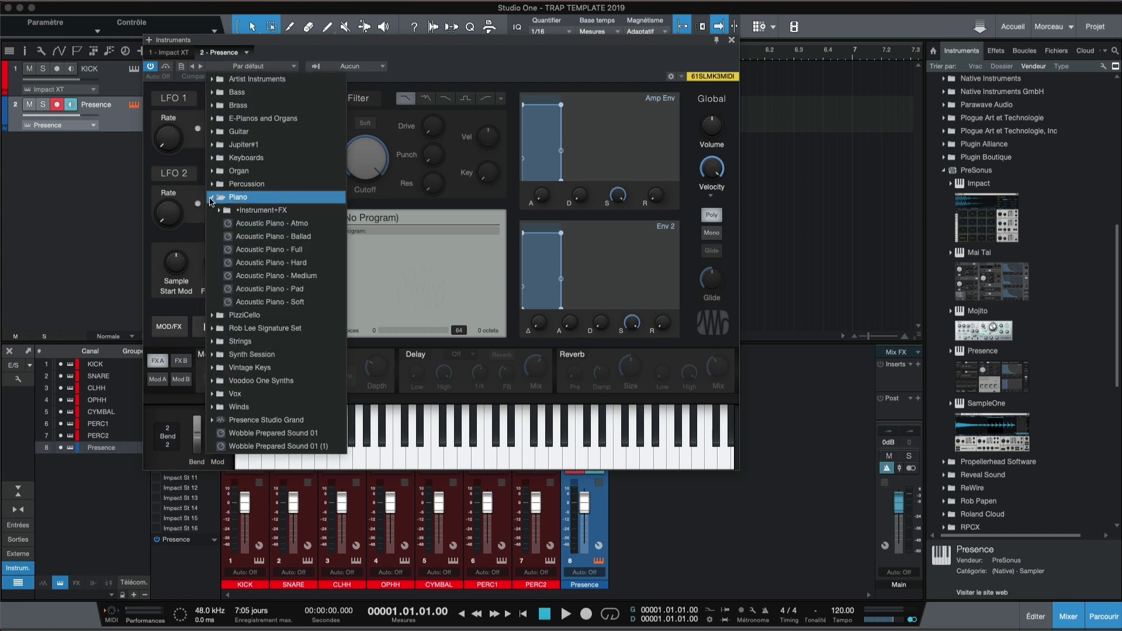
pyautogui.click(253, 250)
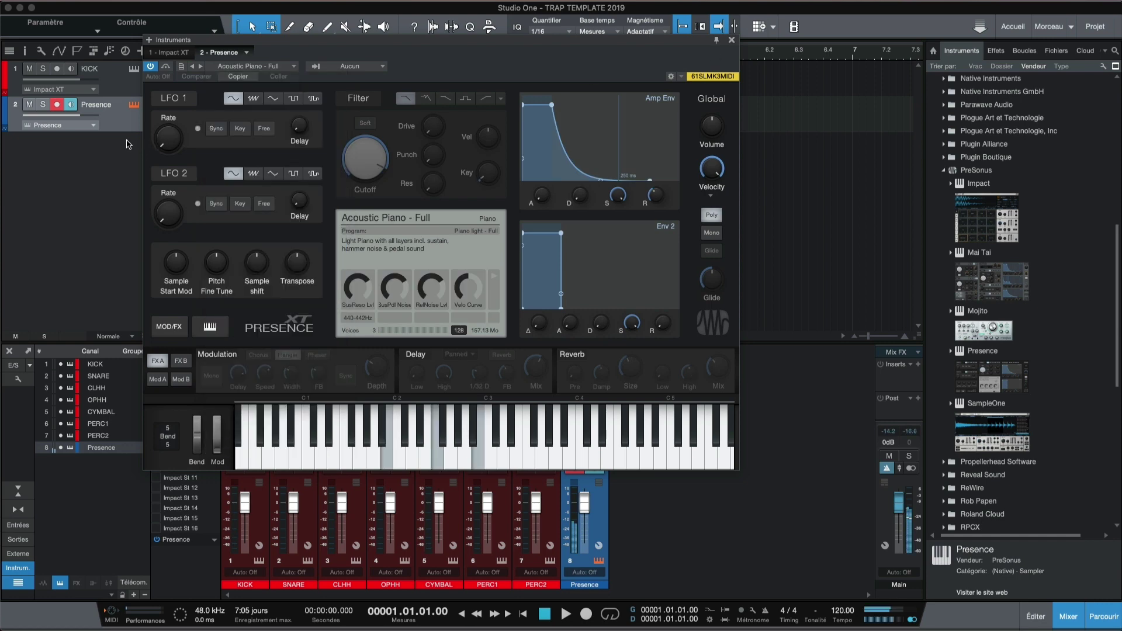
pyautogui.click(731, 40)
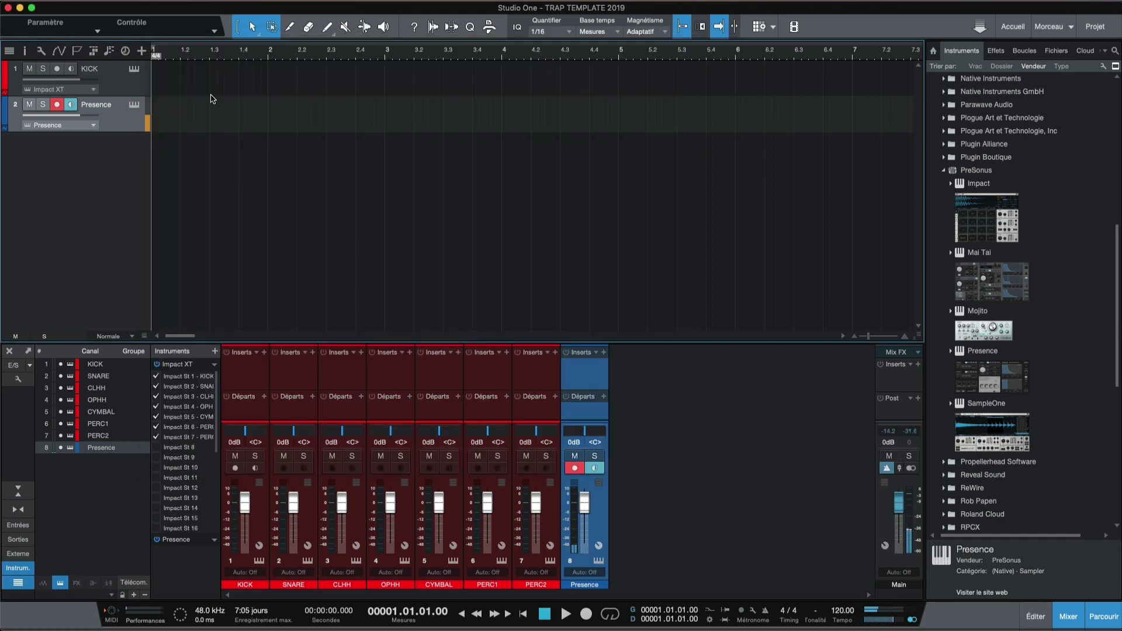
# Rename the Presence track as PIANO.
pyautogui.doubleClick(97, 105)
pyautogui.write('PIANO')
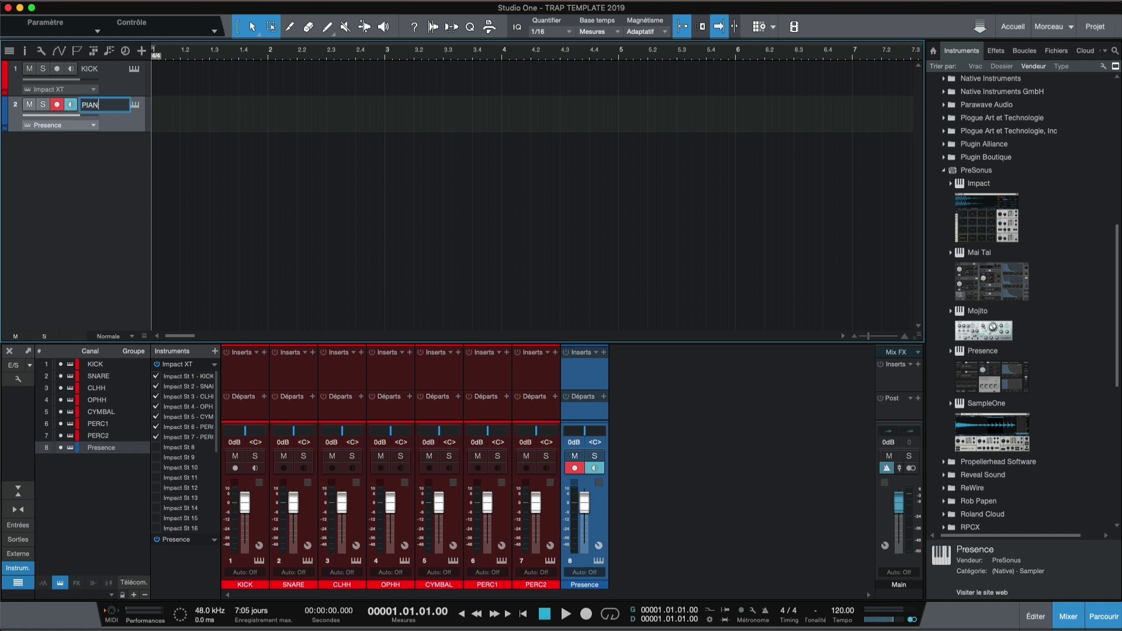
pyautogui.press('Return')
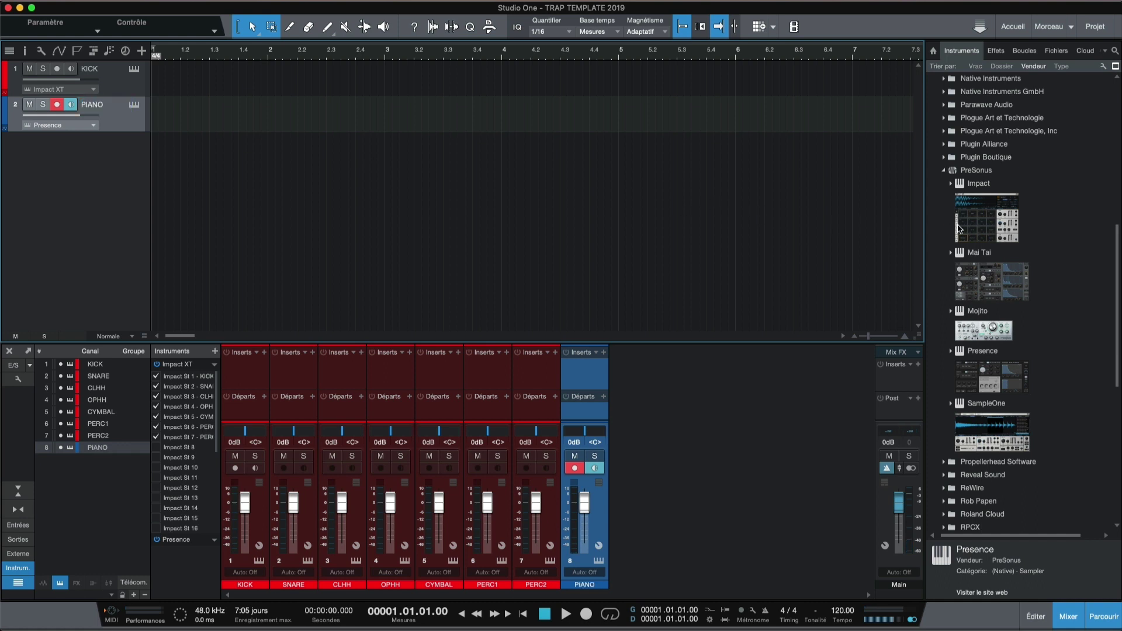
# Add a Mai Tai instrument track below the PIANO track and load the Lead - Classic Monofunk preset.
pyautogui.moveTo(982, 277); pyautogui.dragTo(119, 207)
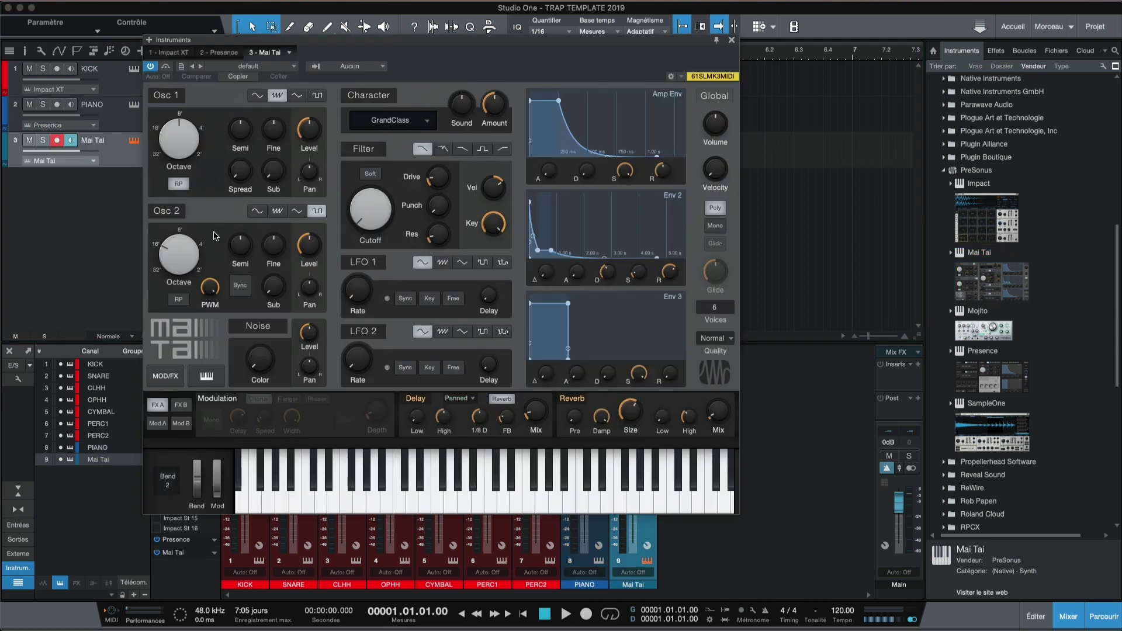
pyautogui.click(280, 66)
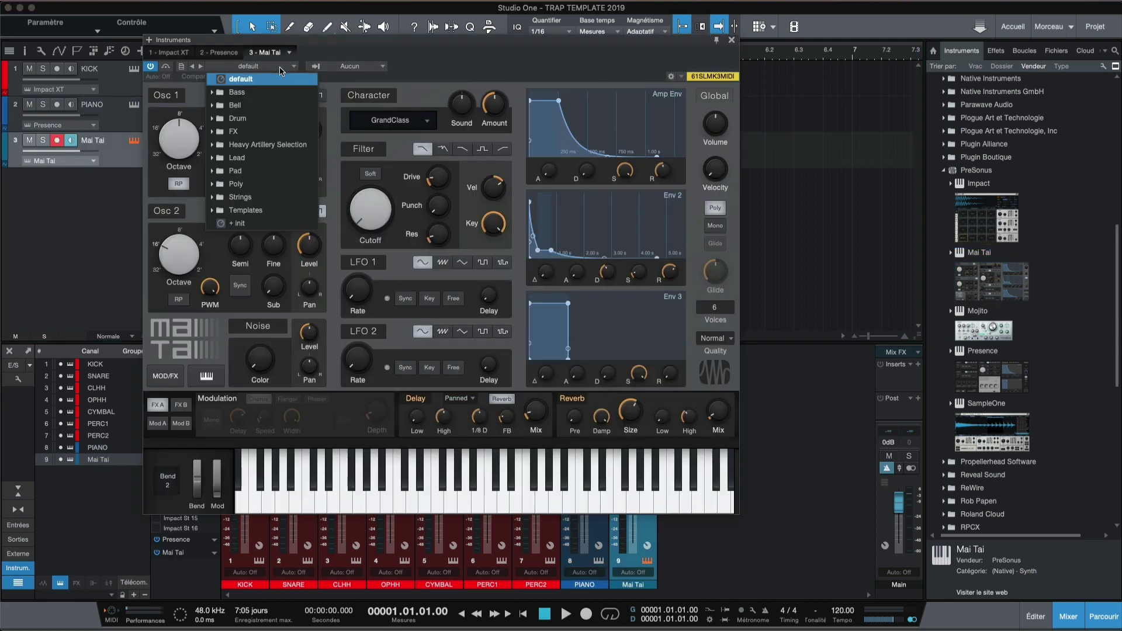
pyautogui.click(216, 159)
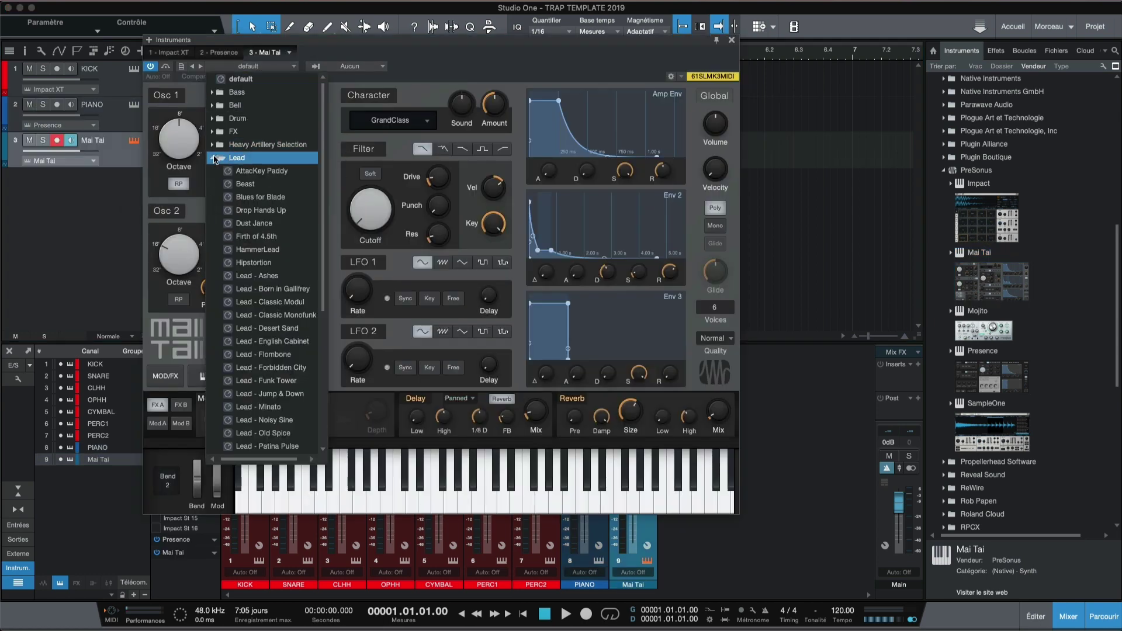
pyautogui.click(298, 316)
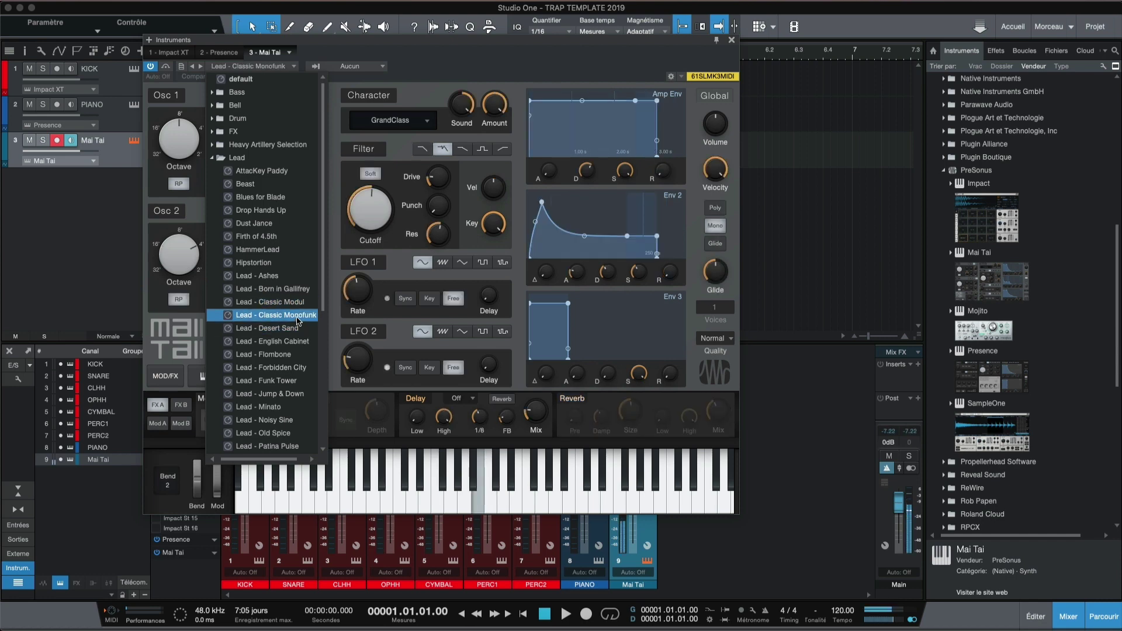
# Switch the Mai Tai preset to Lead - Classic Modul and close the instrument window.
pyautogui.click(296, 303)
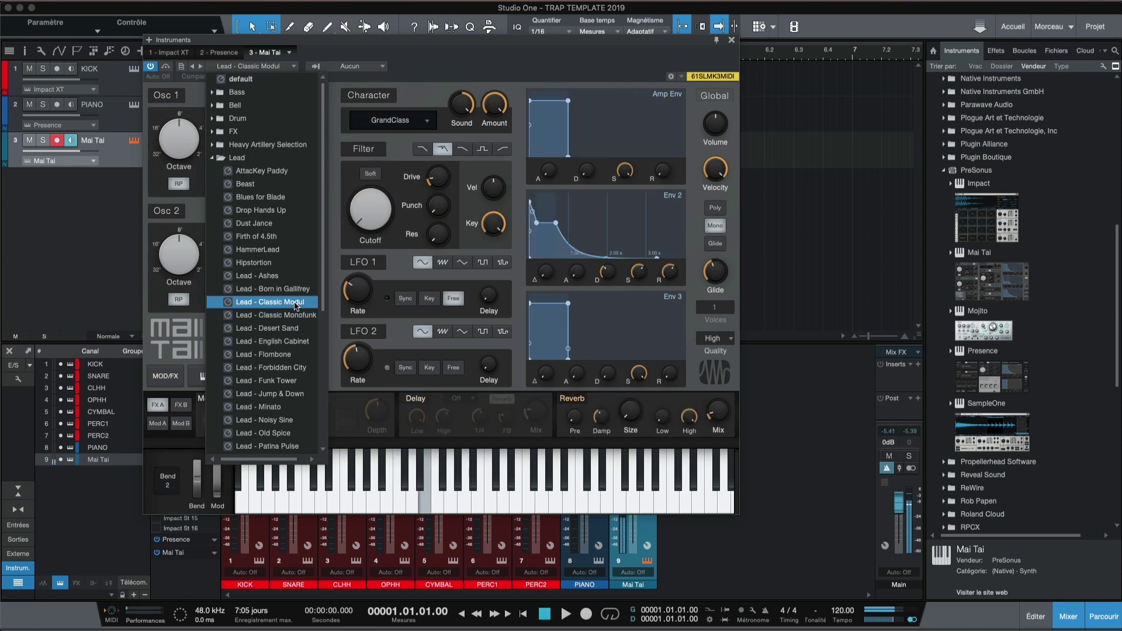
pyautogui.click(731, 42)
pyautogui.click(731, 41)
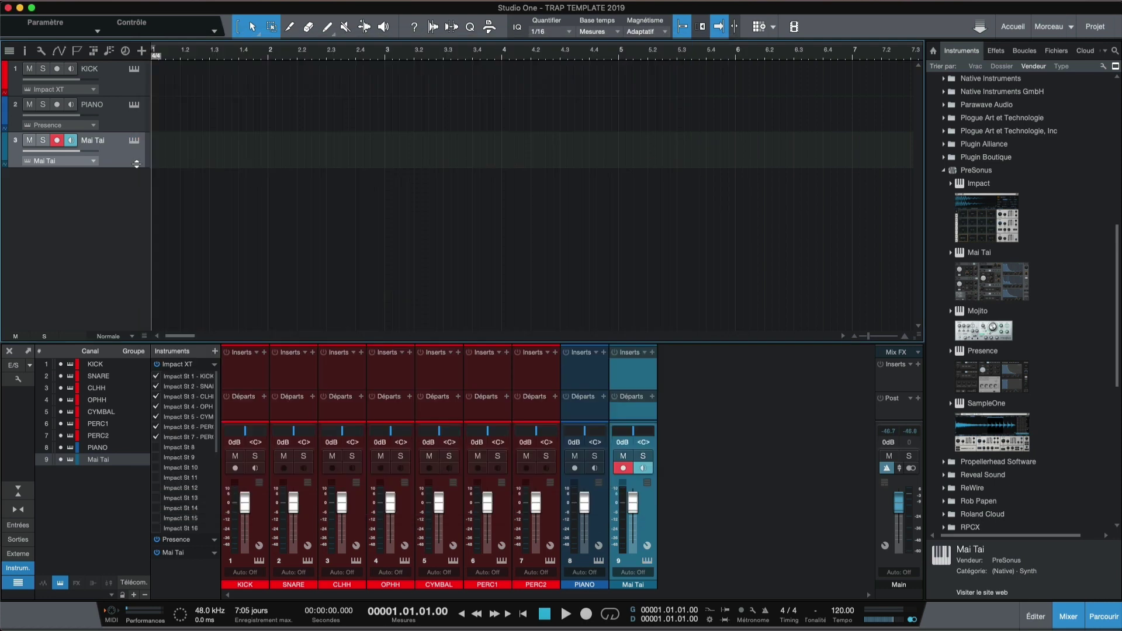
# Rename the Mai Tai track as LEAD.
pyautogui.doubleClick(92, 141)
pyautogui.write('L')
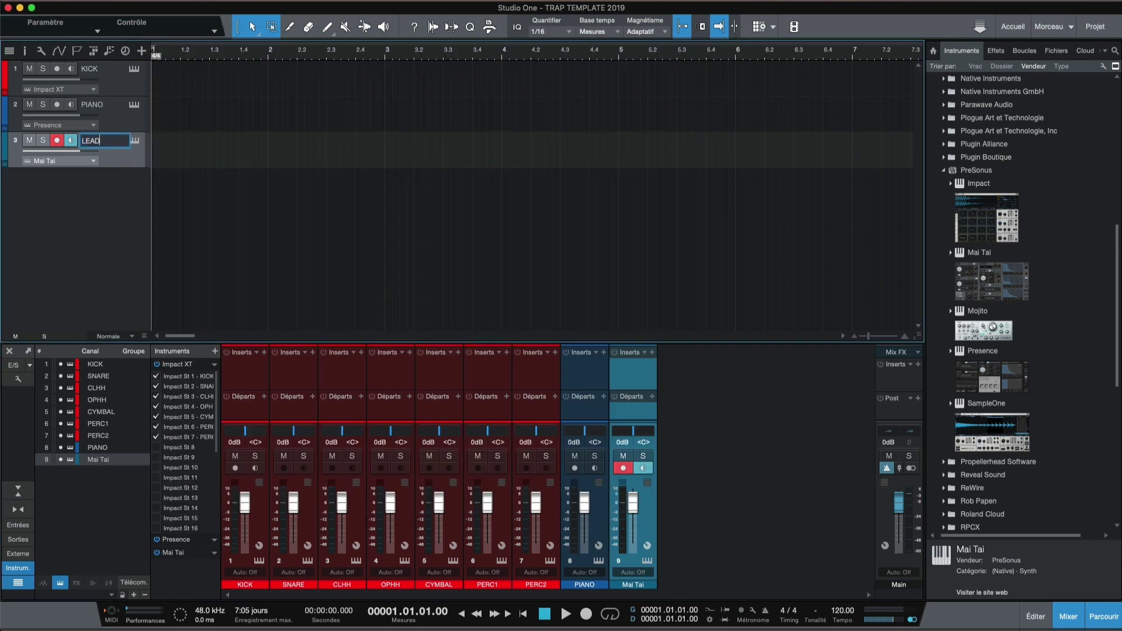
pyautogui.write('EAD')
pyautogui.press('Return')
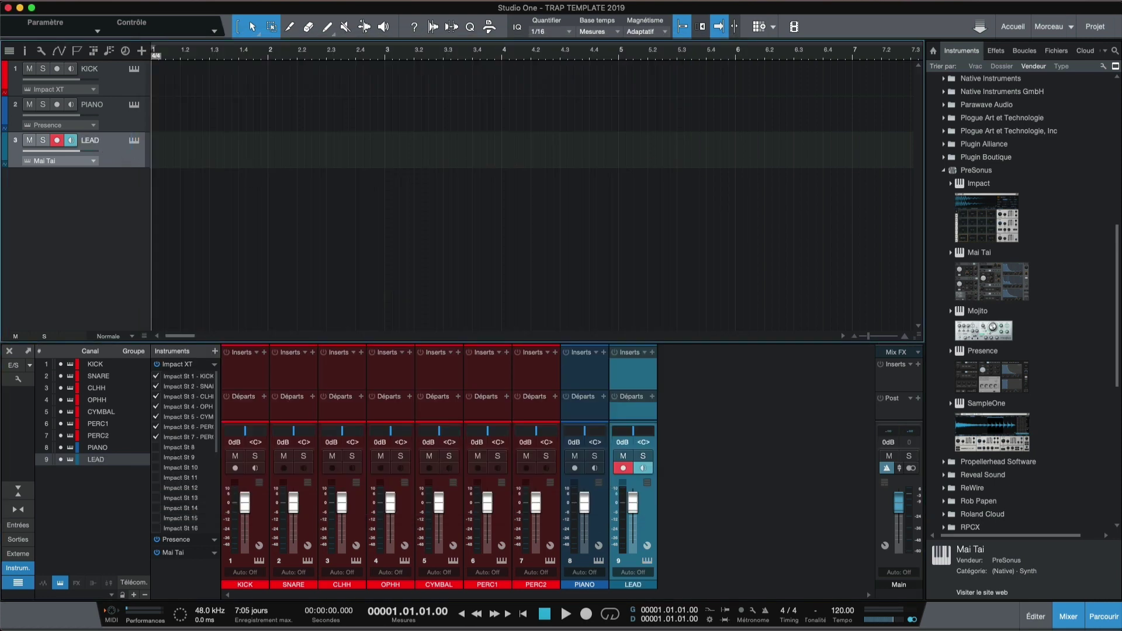
# Add a LennarDigital Sylenth1 instrument track below the LEAD track and load its 089: BS LMBass preset.
pyautogui.click(945, 172)
pyautogui.scroll(6, 967, 318)
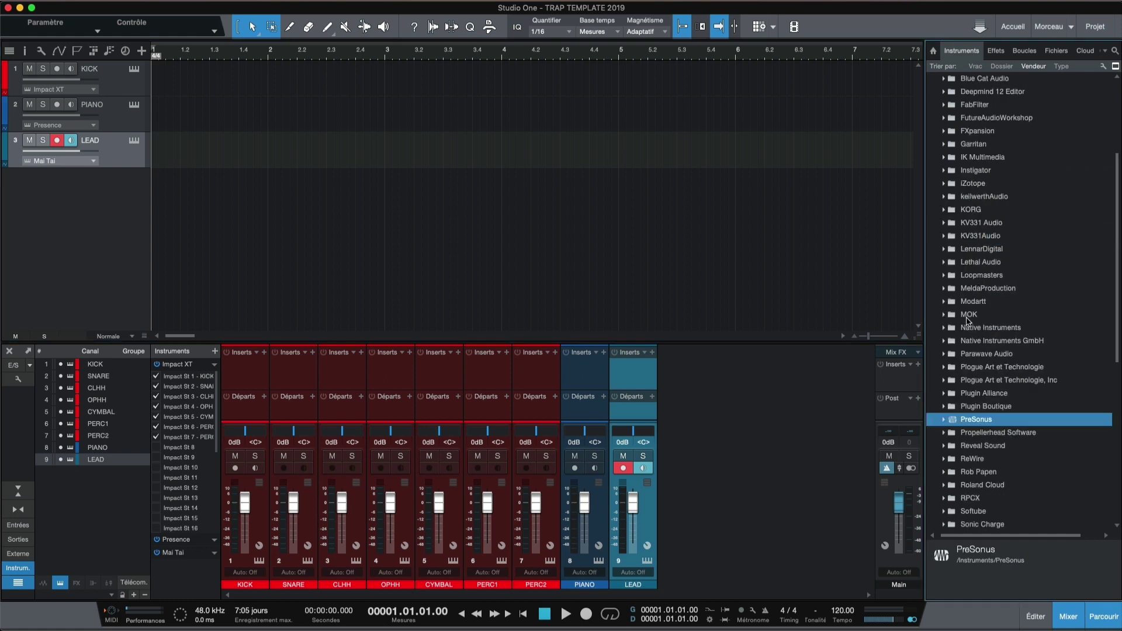
pyautogui.click(943, 250)
pyautogui.moveTo(981, 275); pyautogui.dragTo(112, 220)
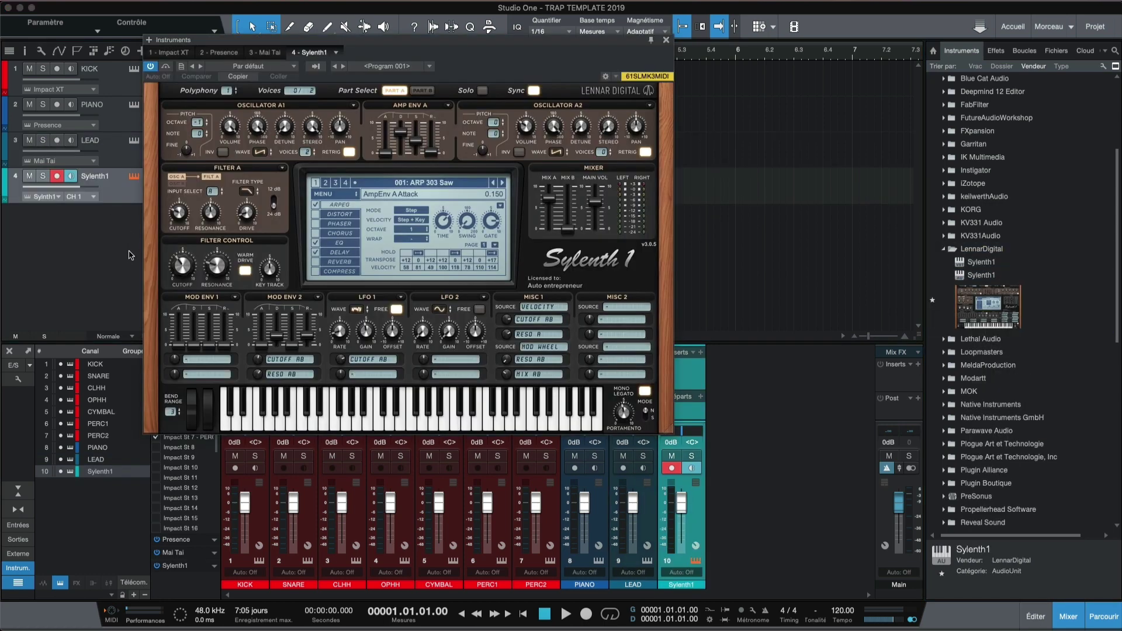
pyautogui.click(419, 182)
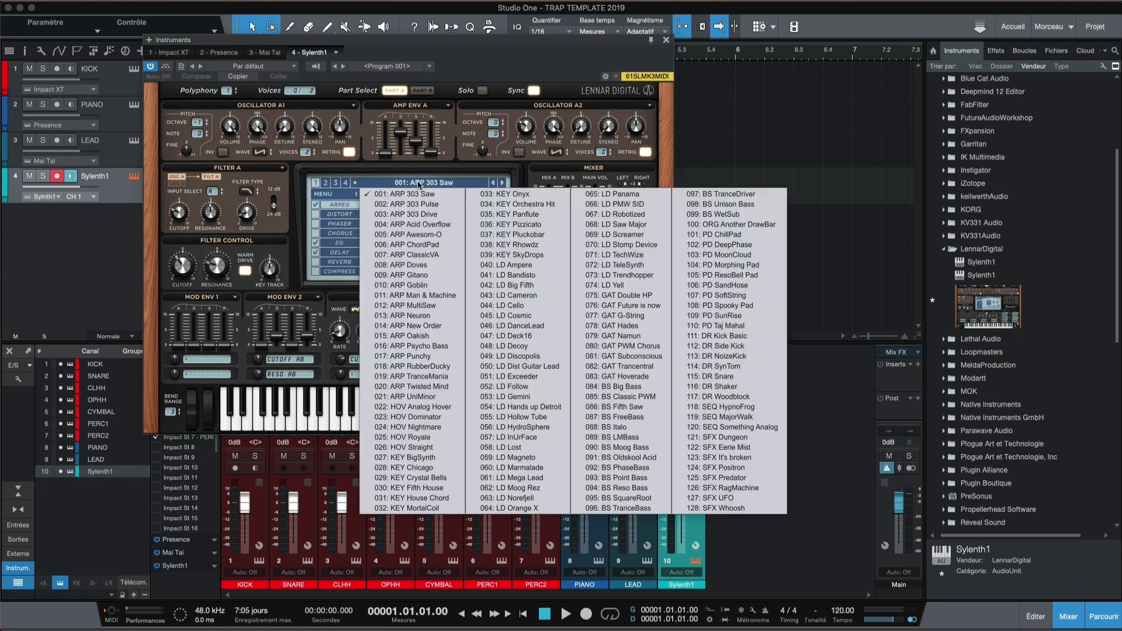
pyautogui.click(651, 437)
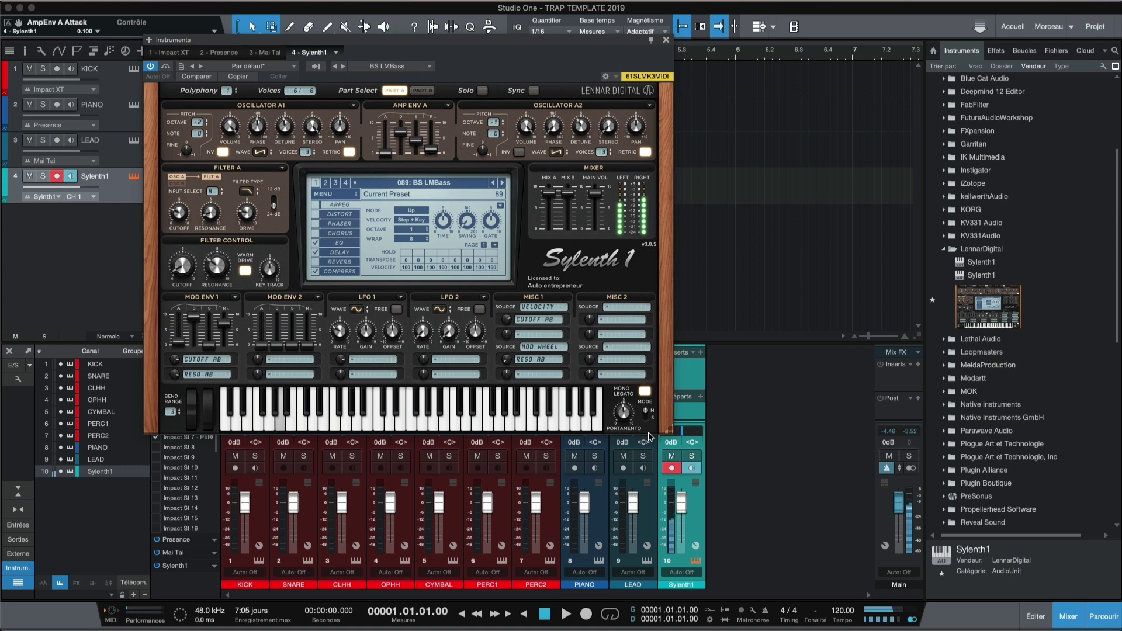
pyautogui.click(666, 41)
# Rename the Sylenth1 track as BASS1.
pyautogui.doubleClick(91, 177)
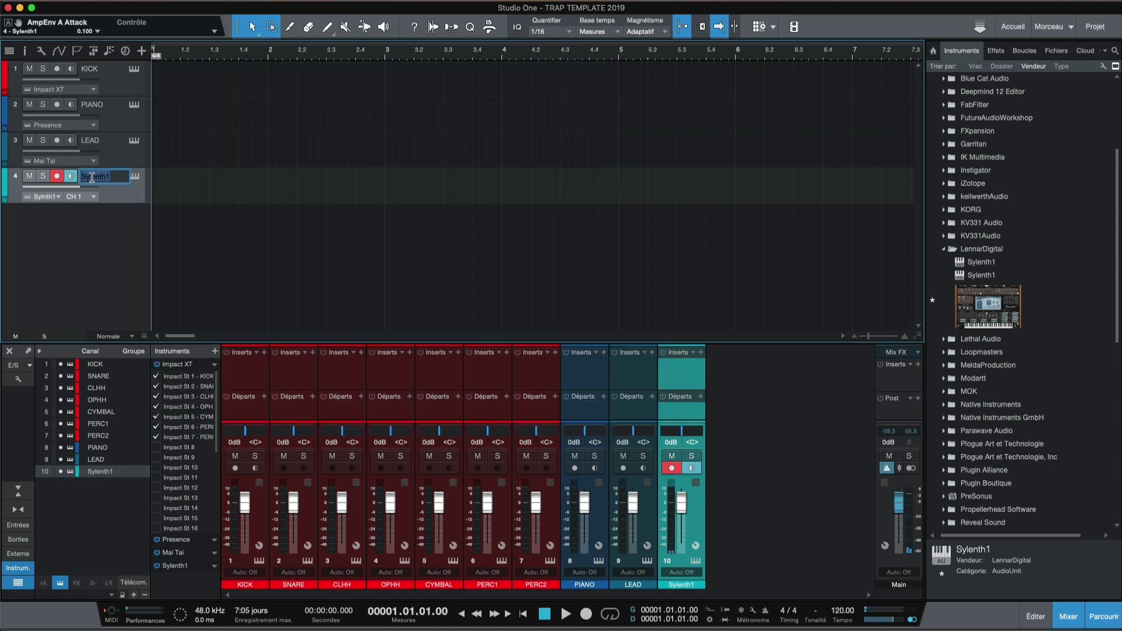
pyautogui.write('BASS1')
pyautogui.press('Return')
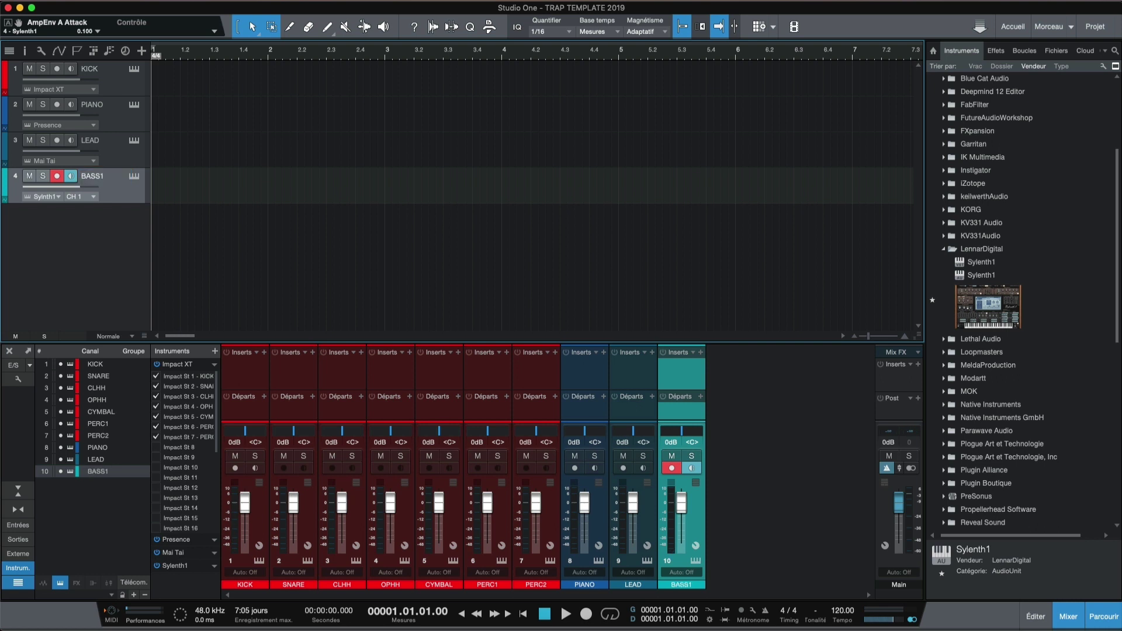
# Add a Native Instruments Massive track below the BASS1 track and load the BA Sub Bass preset.
pyautogui.scroll(-5, 995, 338)
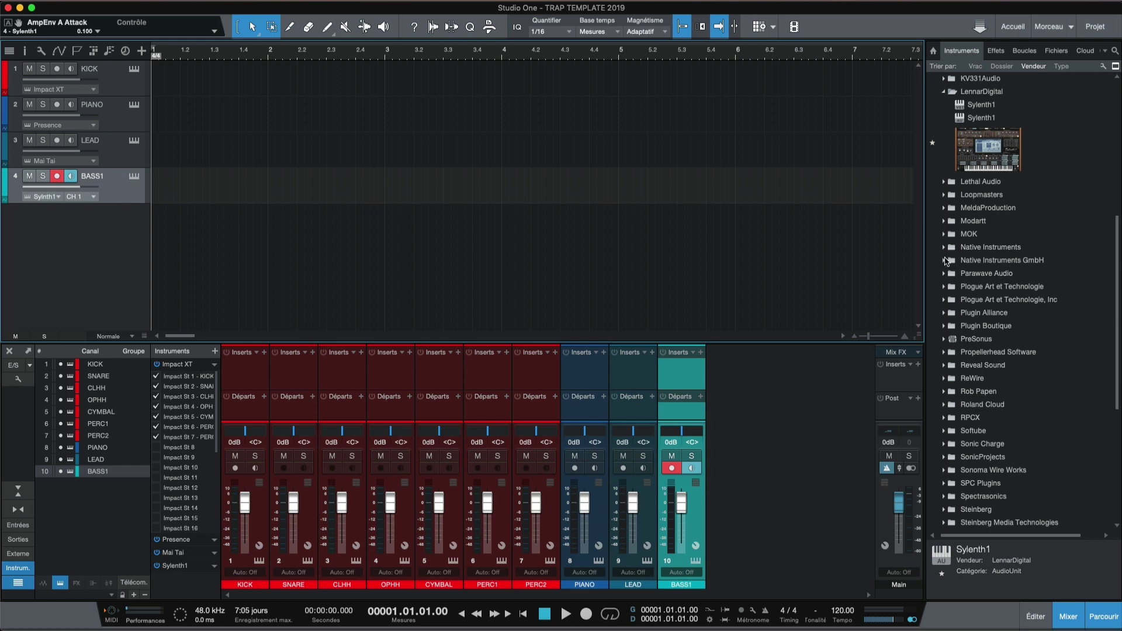
pyautogui.click(943, 248)
pyautogui.moveTo(987, 426); pyautogui.dragTo(135, 257)
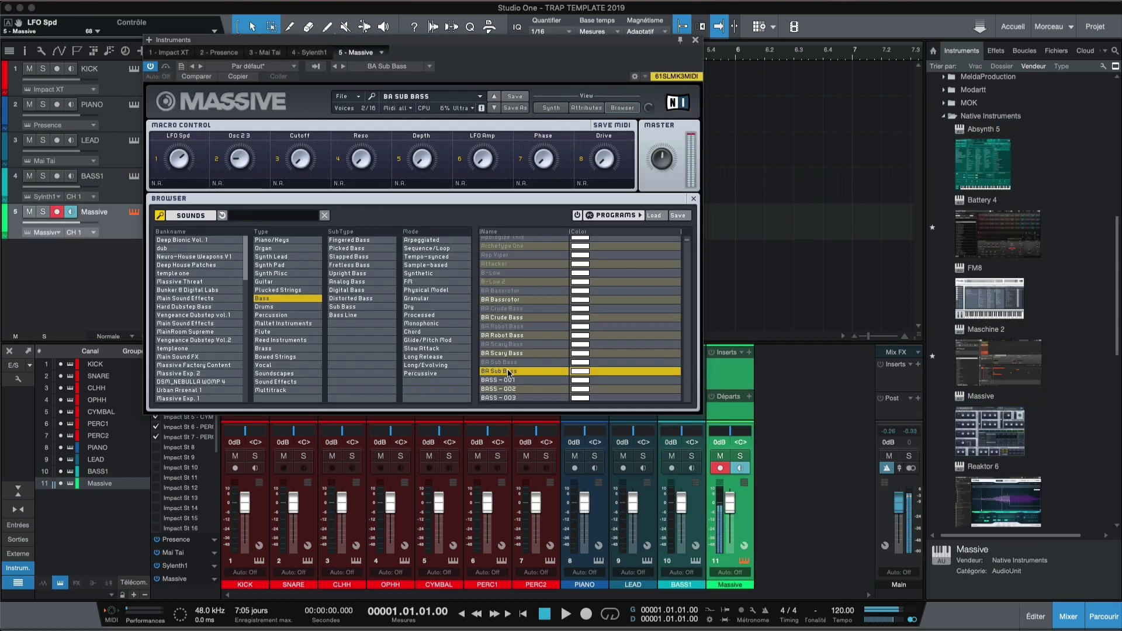
pyautogui.click(696, 40)
# Rename the Massive track as BASS2.
pyautogui.doubleClick(102, 212)
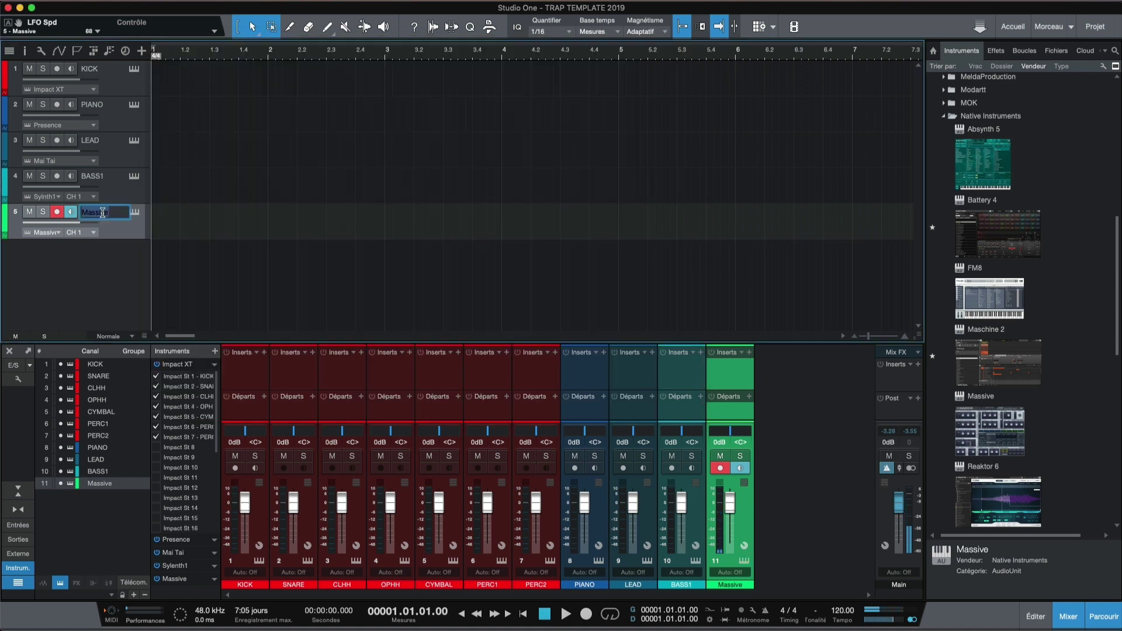
pyautogui.write('BASS2')
pyautogui.press('Return')
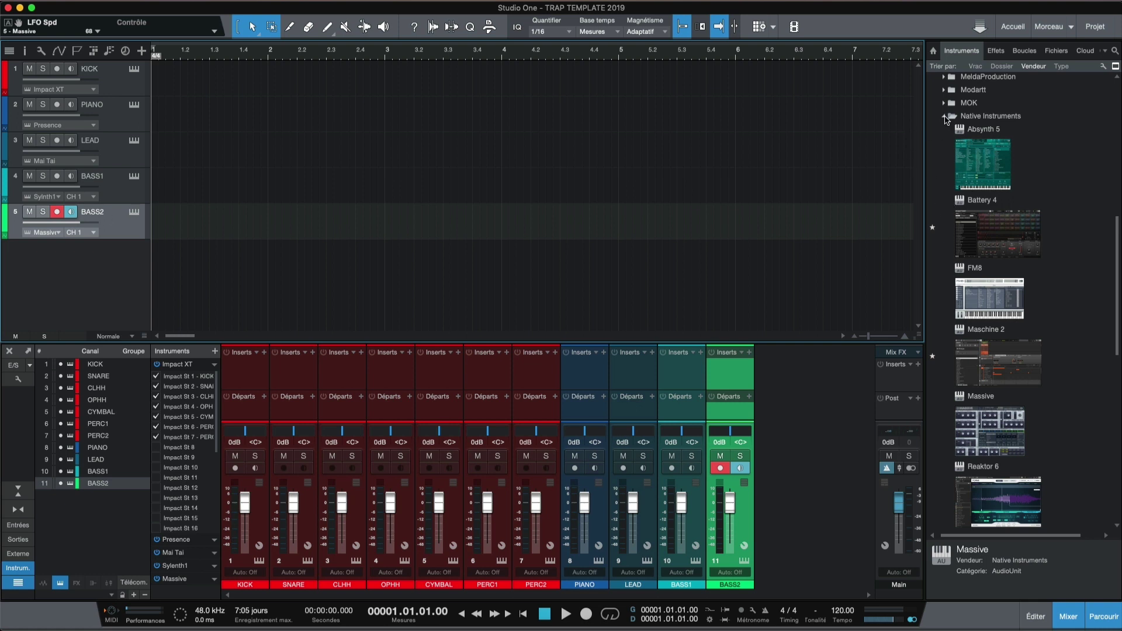
# Add a Lethal Audio Lethal instrument track below the BASS2 track.
pyautogui.click(944, 116)
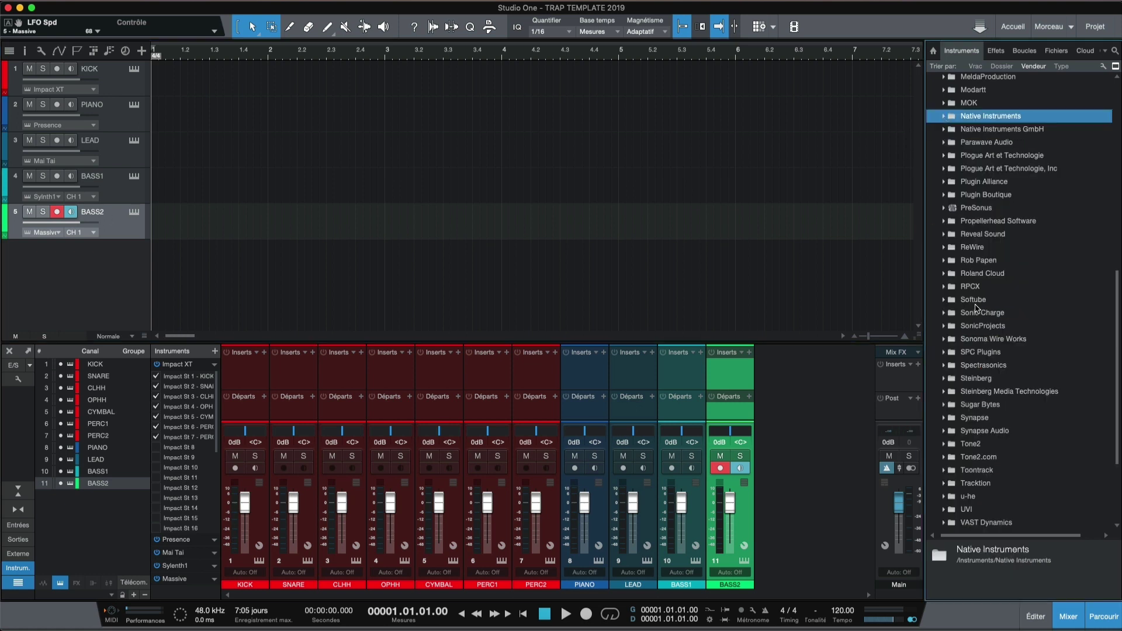
pyautogui.scroll(8, 975, 308)
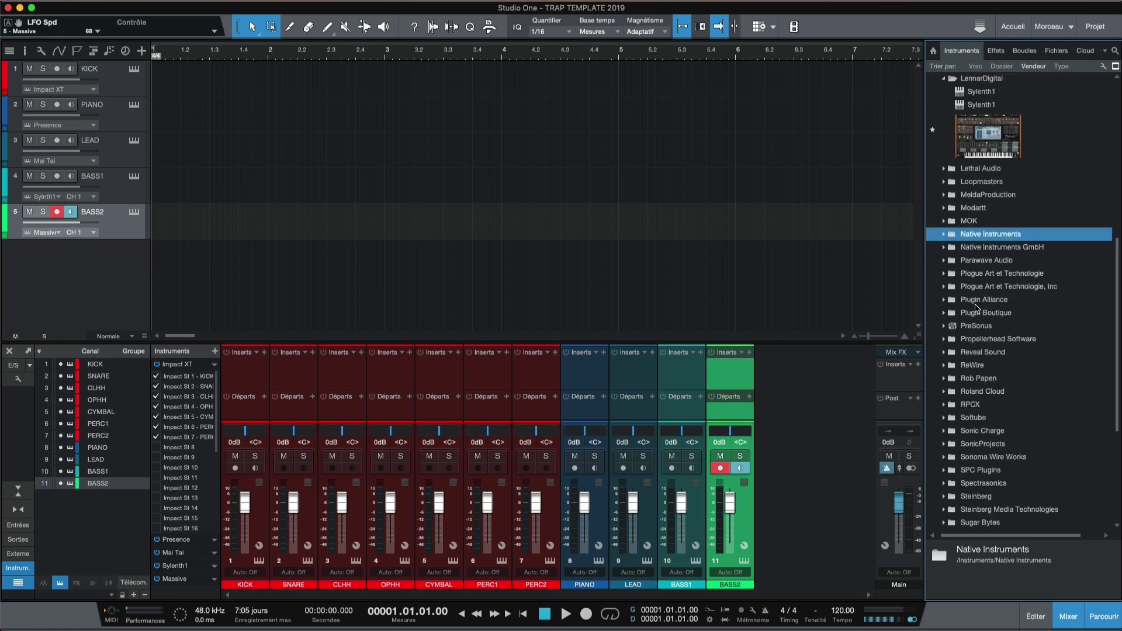
pyautogui.click(943, 196)
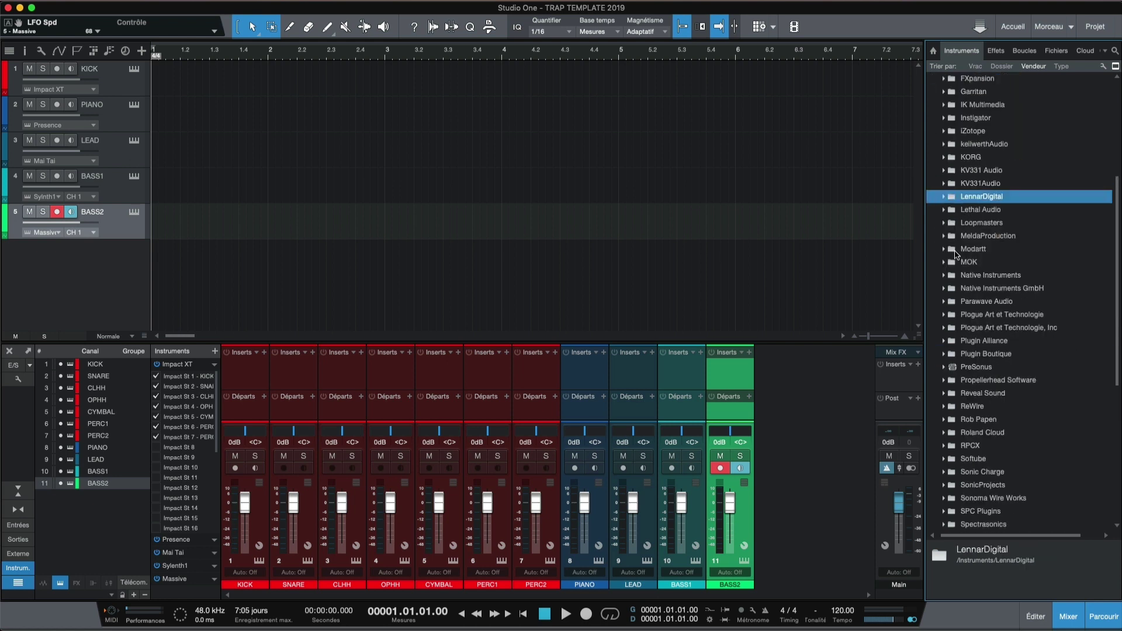
pyautogui.scroll(1, 955, 254)
pyautogui.scroll(4, 955, 252)
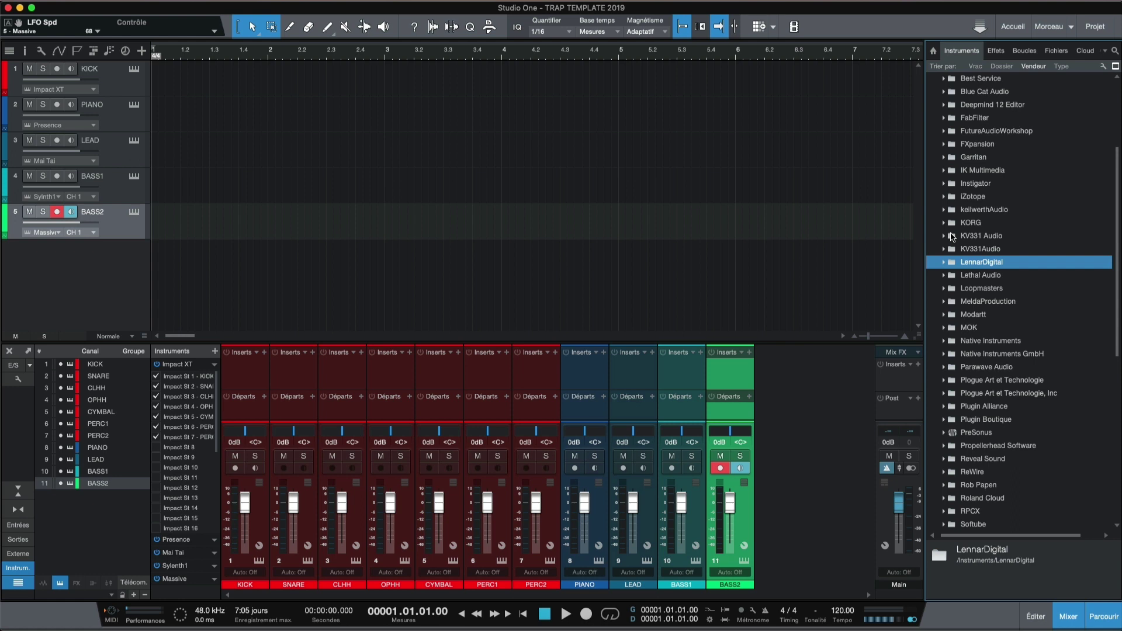
pyautogui.click(946, 277)
pyautogui.moveTo(982, 302); pyautogui.dragTo(102, 283)
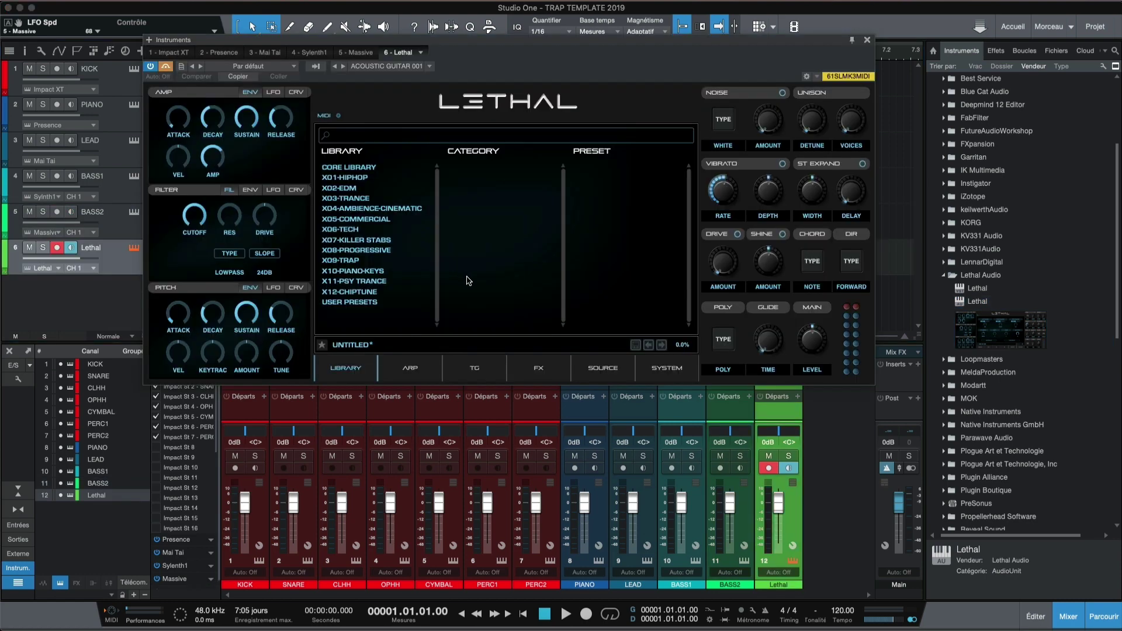
# Load the X01-Pluck 001 preset in Lethal from the X01-Hiphop library's X01-Bells & Plucked category.
pyautogui.click(364, 178)
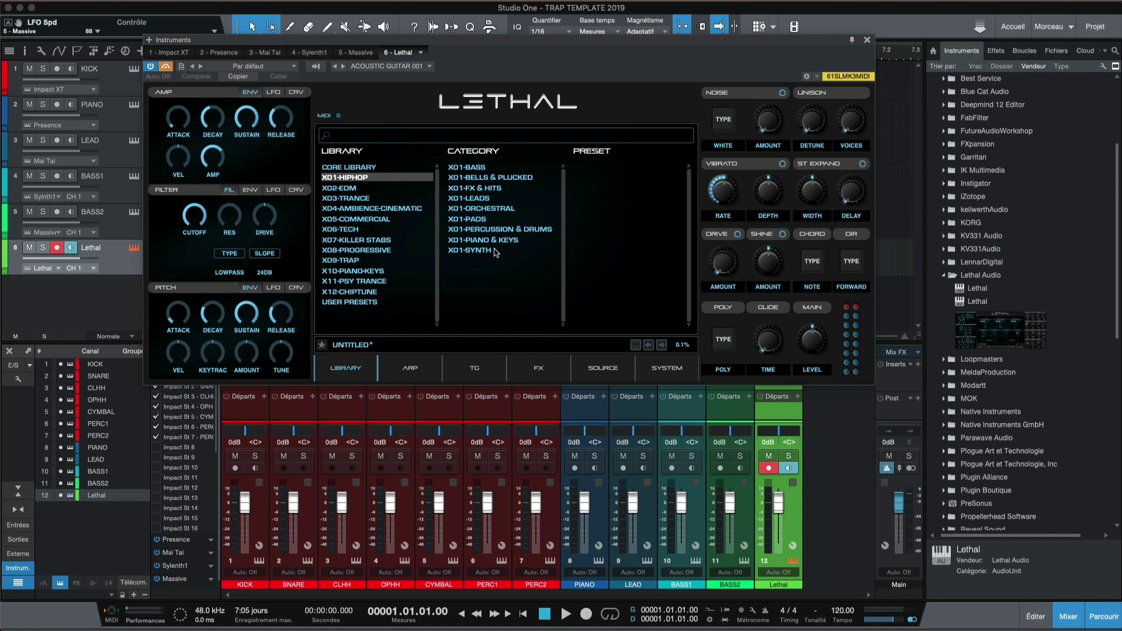
pyautogui.click(488, 177)
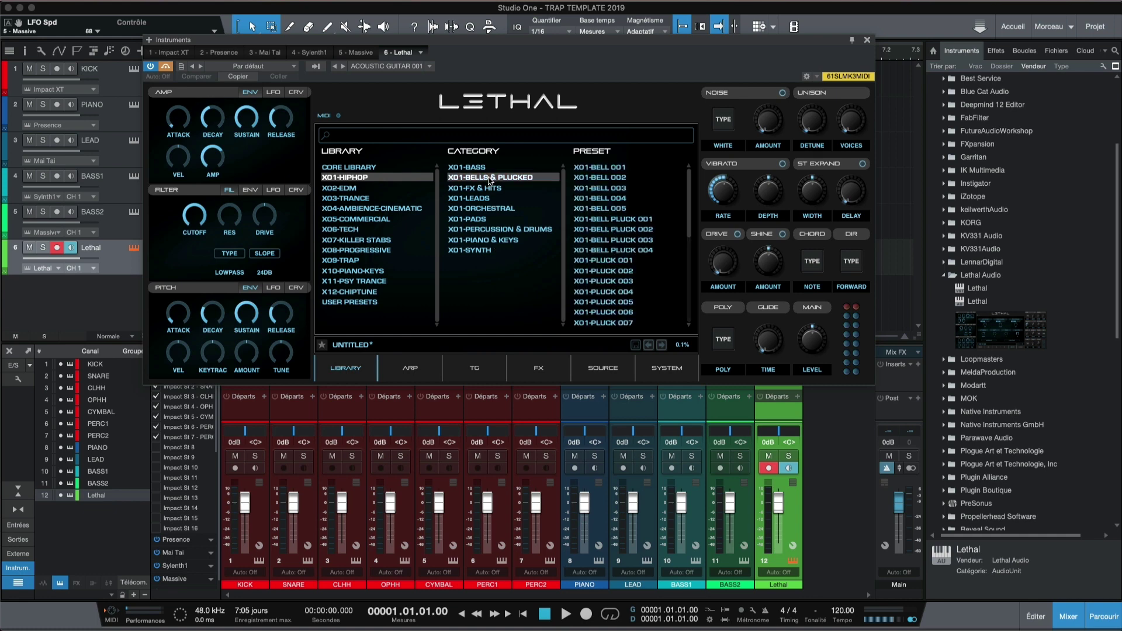
pyautogui.click(627, 263)
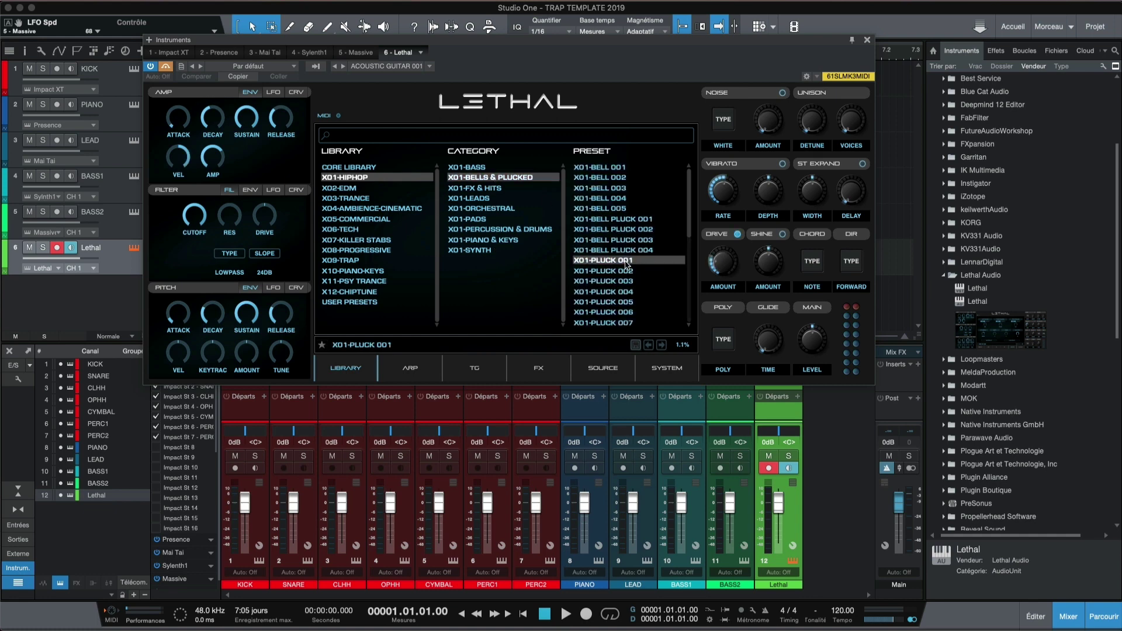
pyautogui.click(867, 40)
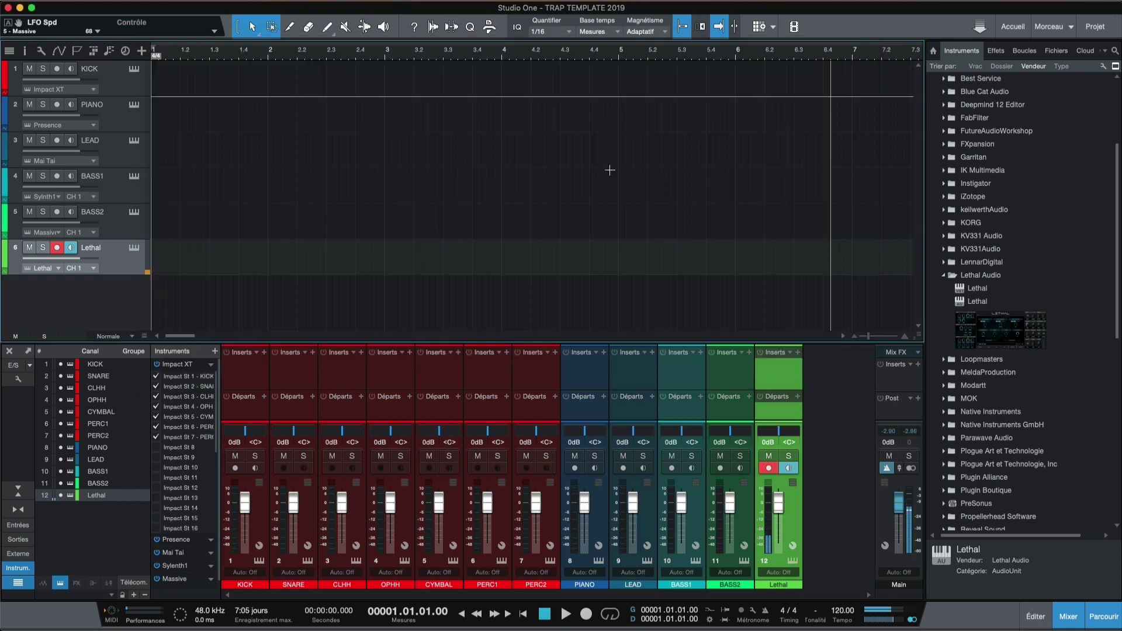
# Rename the Lethal track as PLUCK.
pyautogui.doubleClick(103, 251)
pyautogui.write('P')
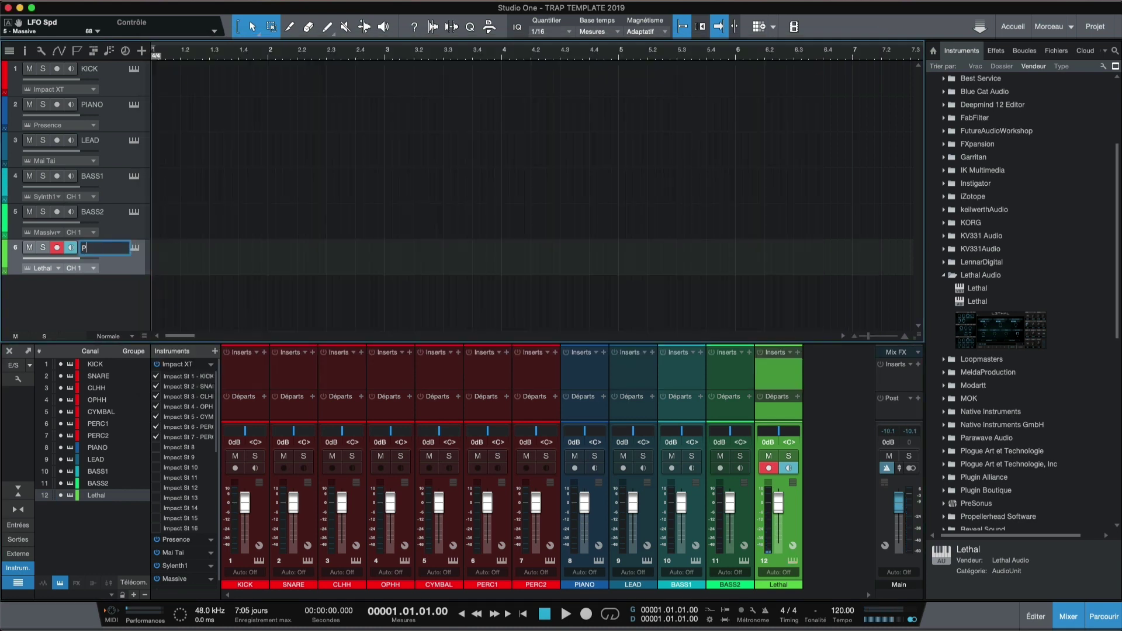
pyautogui.write('LUCK')
pyautogui.press('Return')
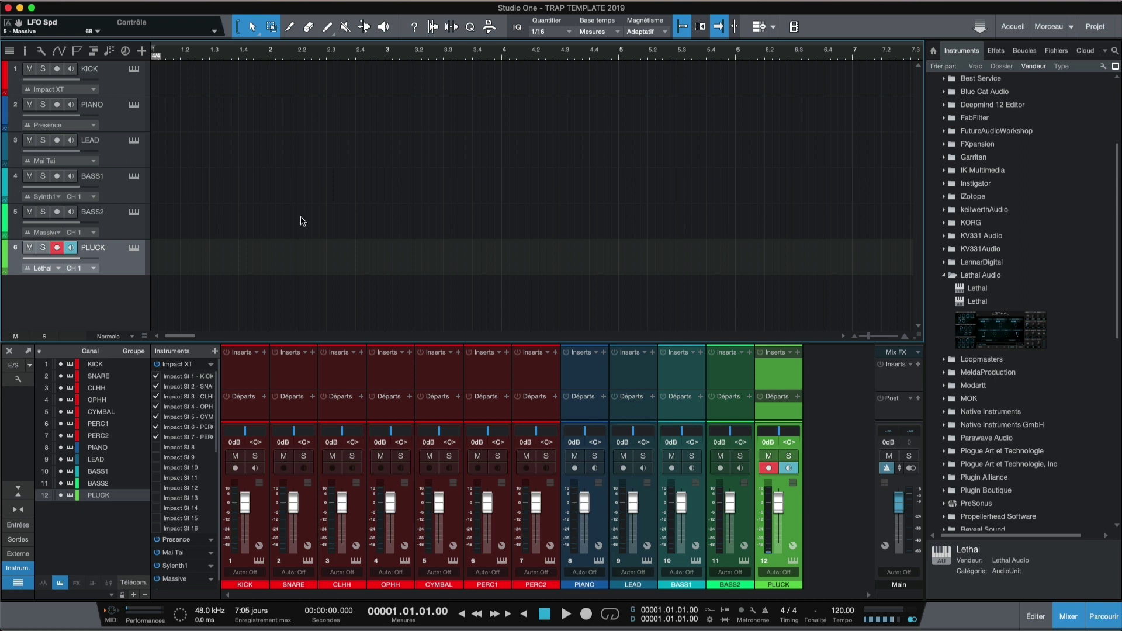
# Add an IK Multimedia SampleTank 4 instrument track below the PLUCK track.
pyautogui.click(945, 278)
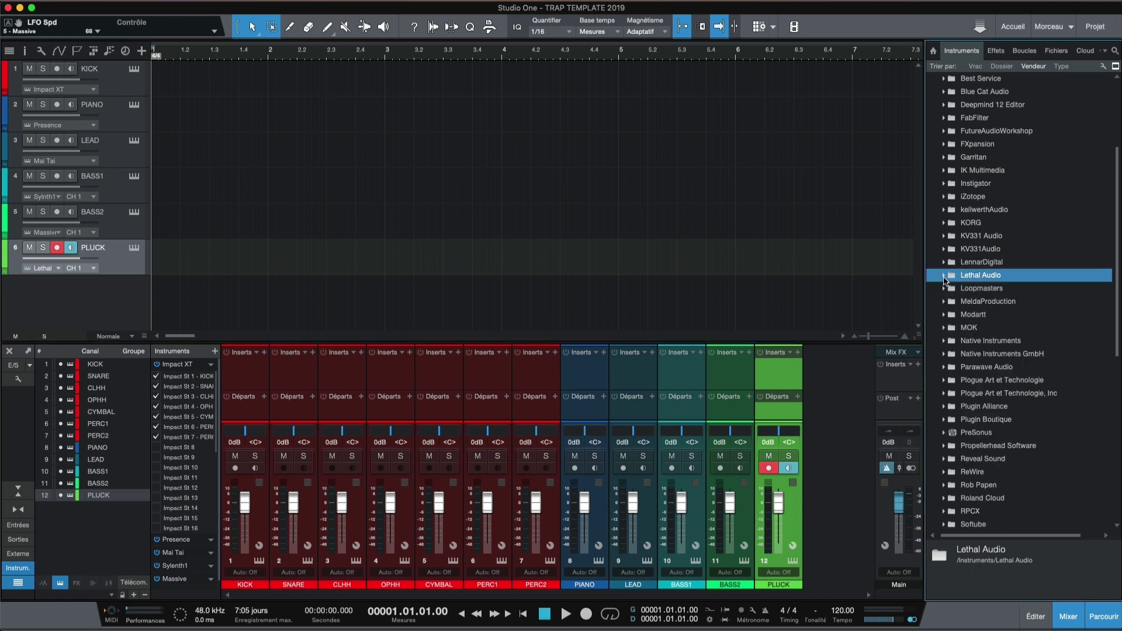
pyautogui.click(944, 172)
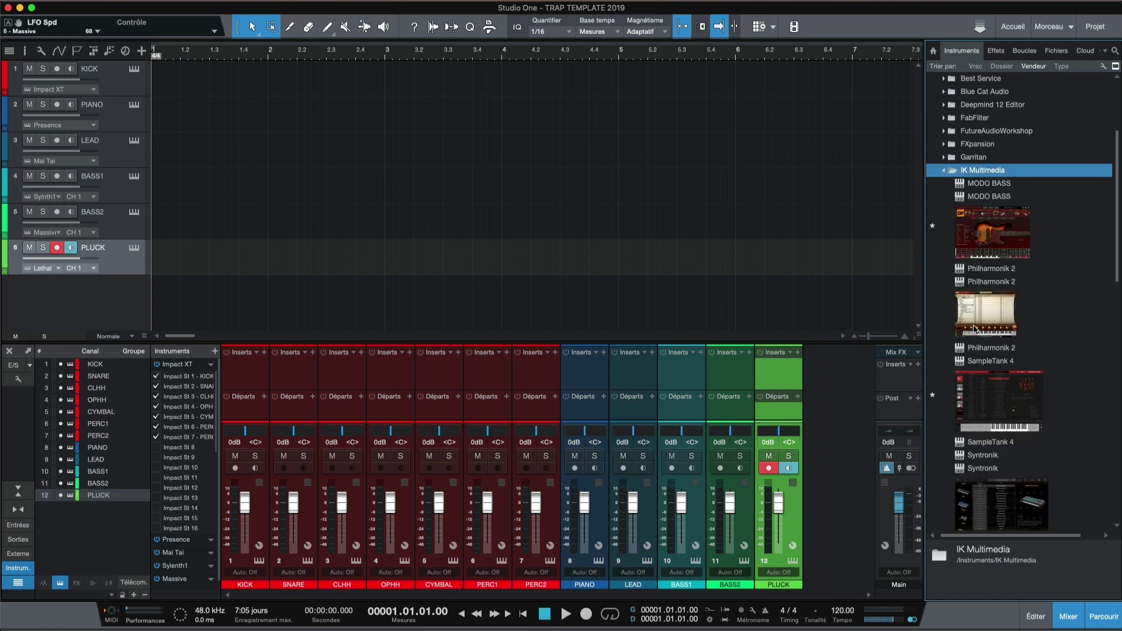
pyautogui.click(967, 403)
pyautogui.moveTo(967, 403); pyautogui.dragTo(124, 306)
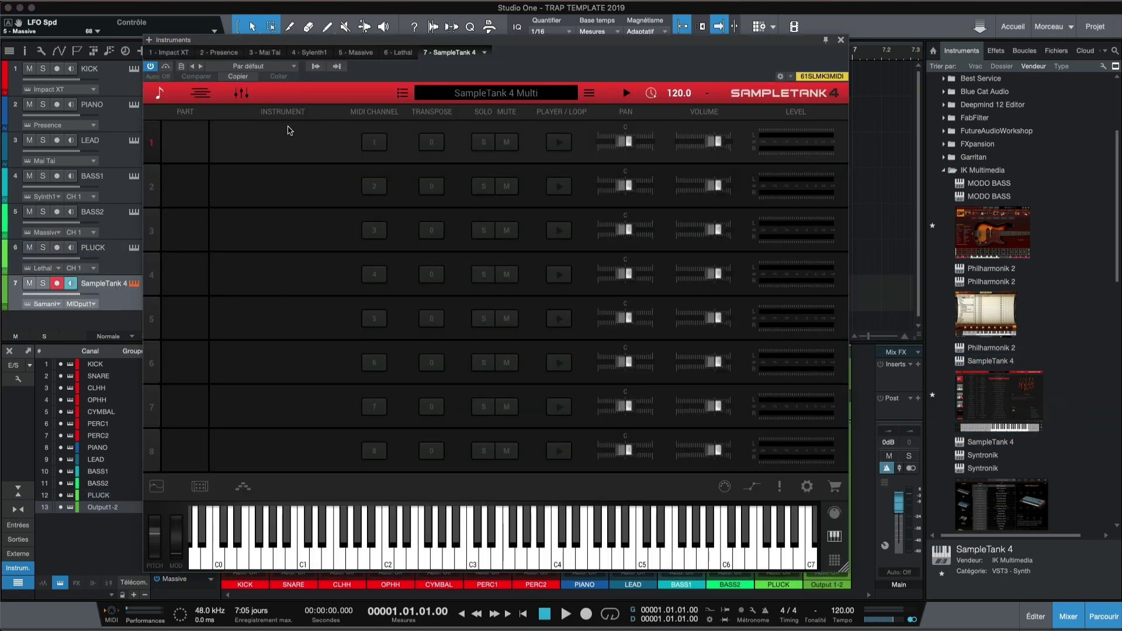
# Load Violas Staccato from the SampleTank 4 library's Strings category into SampleTank's part 1.
pyautogui.click(286, 141)
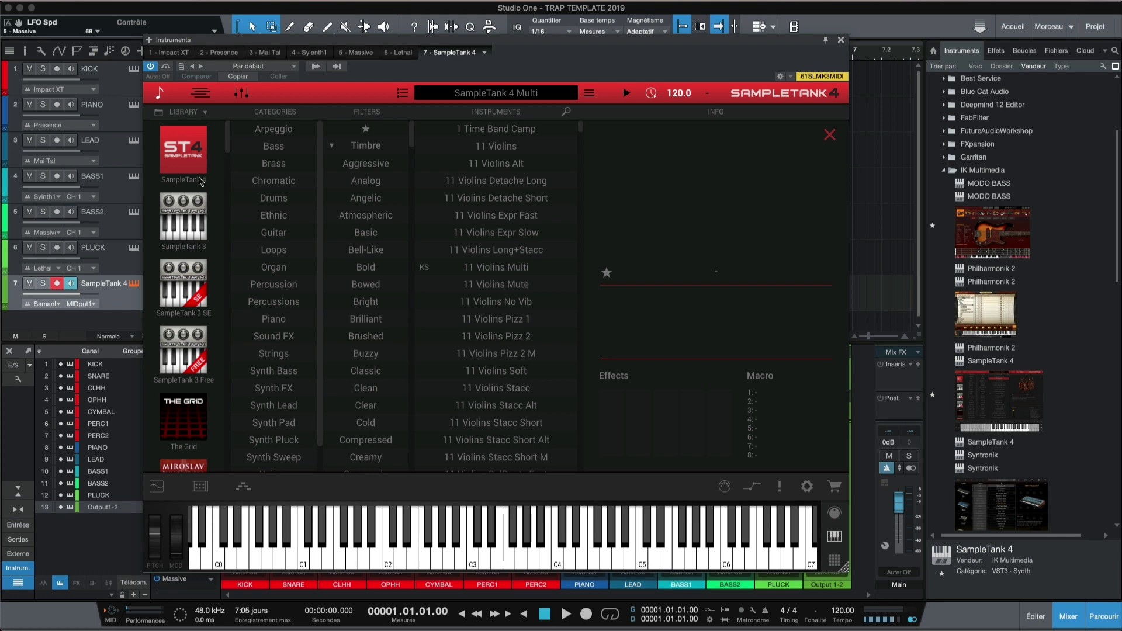
pyautogui.click(200, 181)
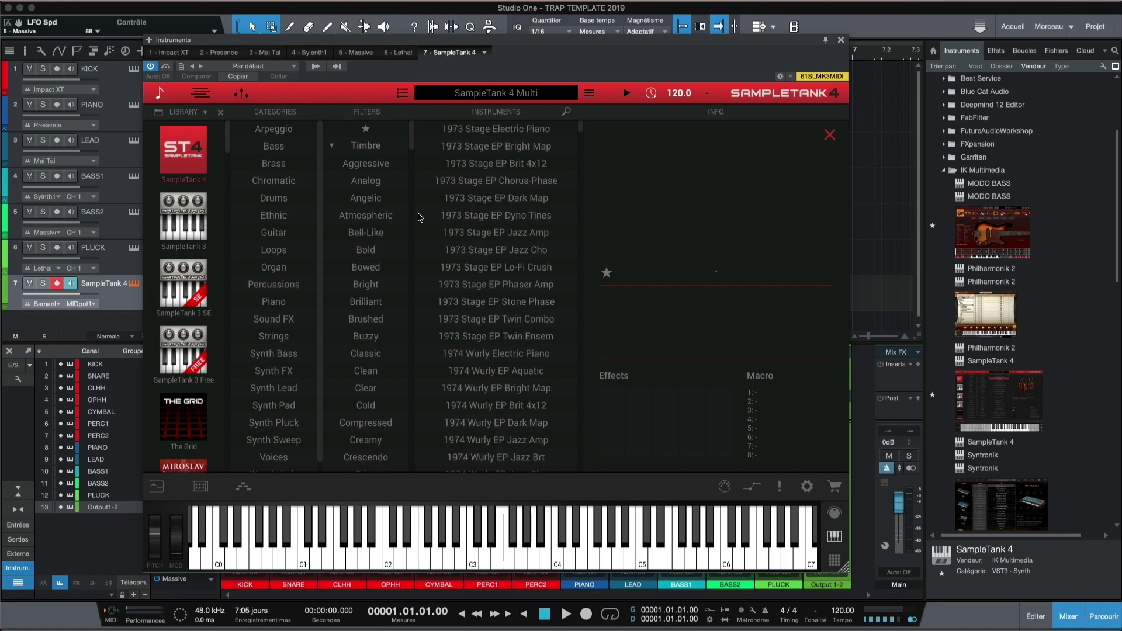
pyautogui.scroll(-2, 310, 430)
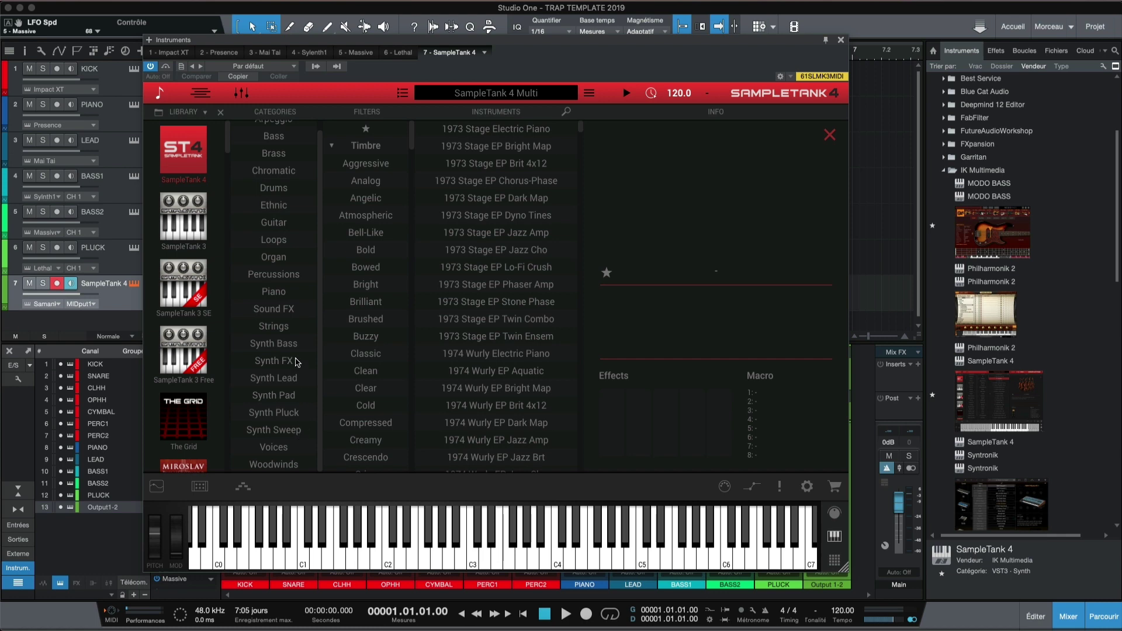
pyautogui.click(287, 330)
pyautogui.scroll(-10, 514, 376)
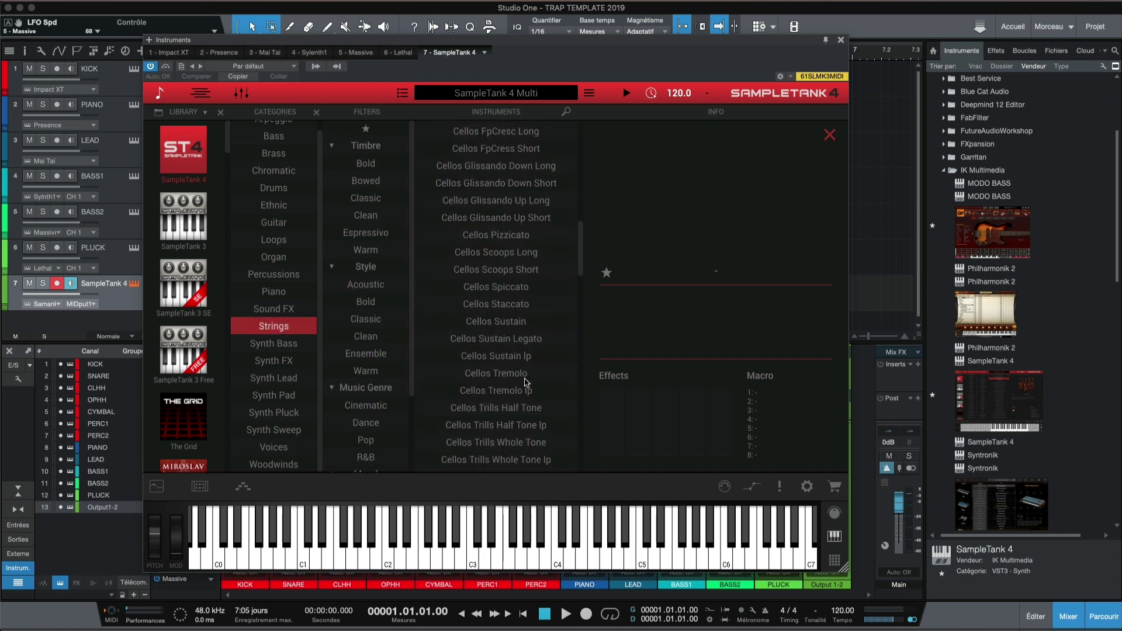
pyautogui.scroll(-15, 543, 387)
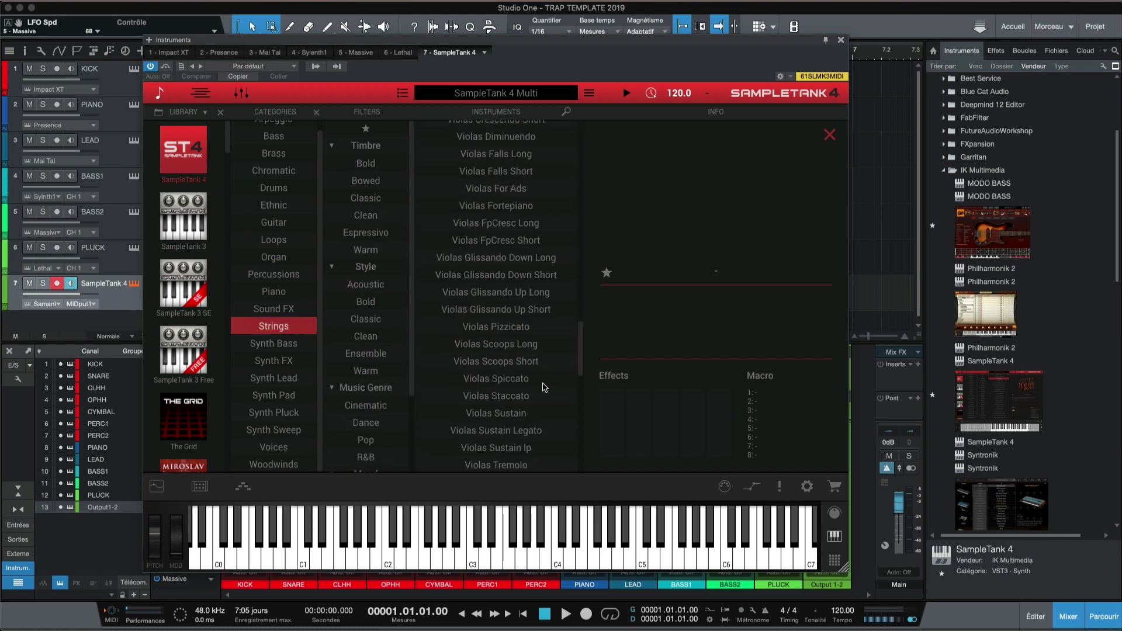
pyautogui.scroll(-1, 544, 387)
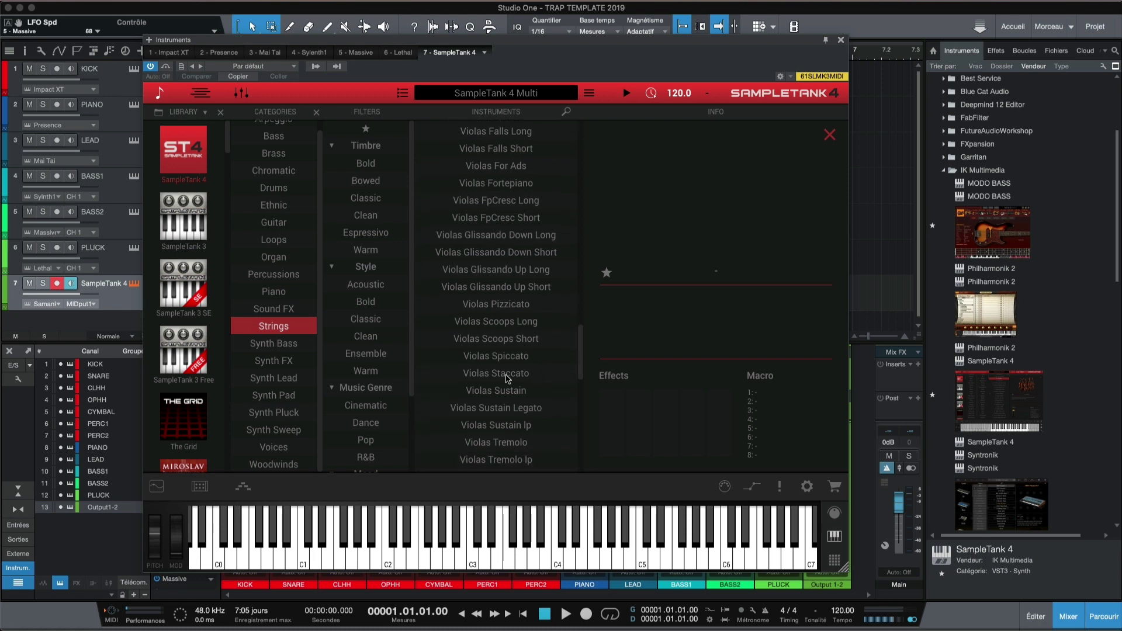
pyautogui.click(508, 377)
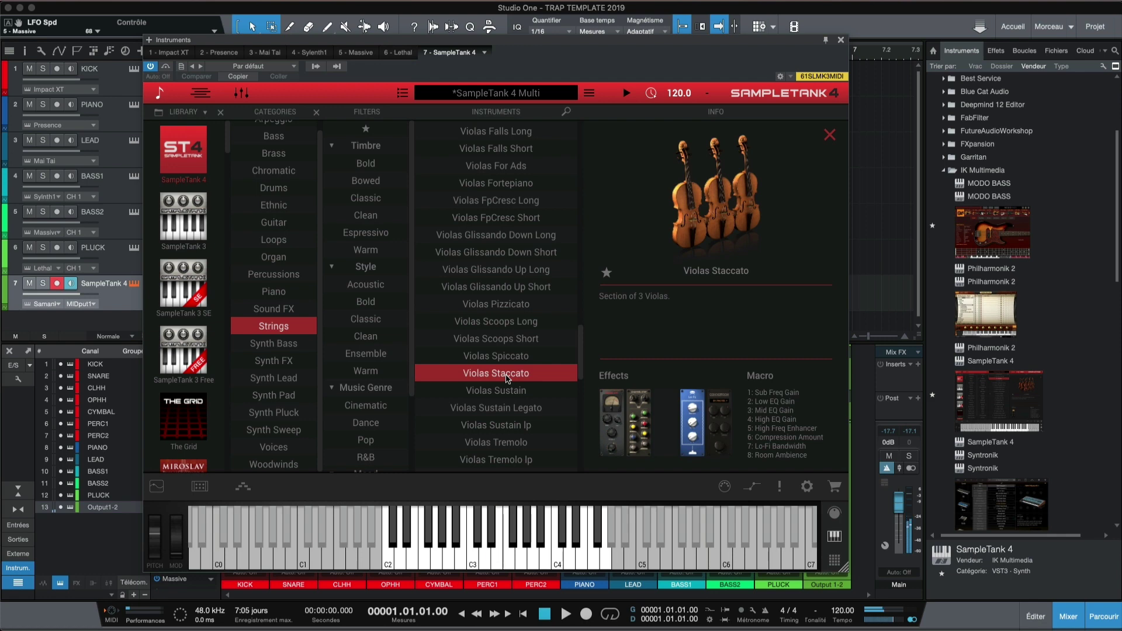
# Load Violins Pizzicato from SampleTank 4's Strings category in place of the viola sound and close the instrument window.
pyautogui.click(511, 361)
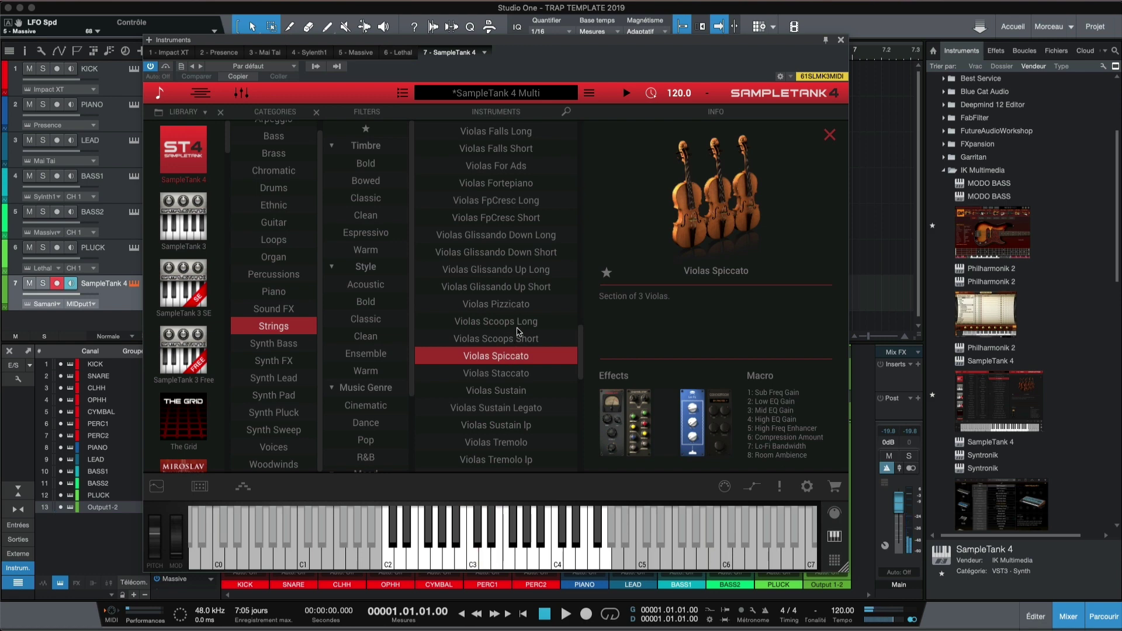
pyautogui.scroll(-10, 533, 360)
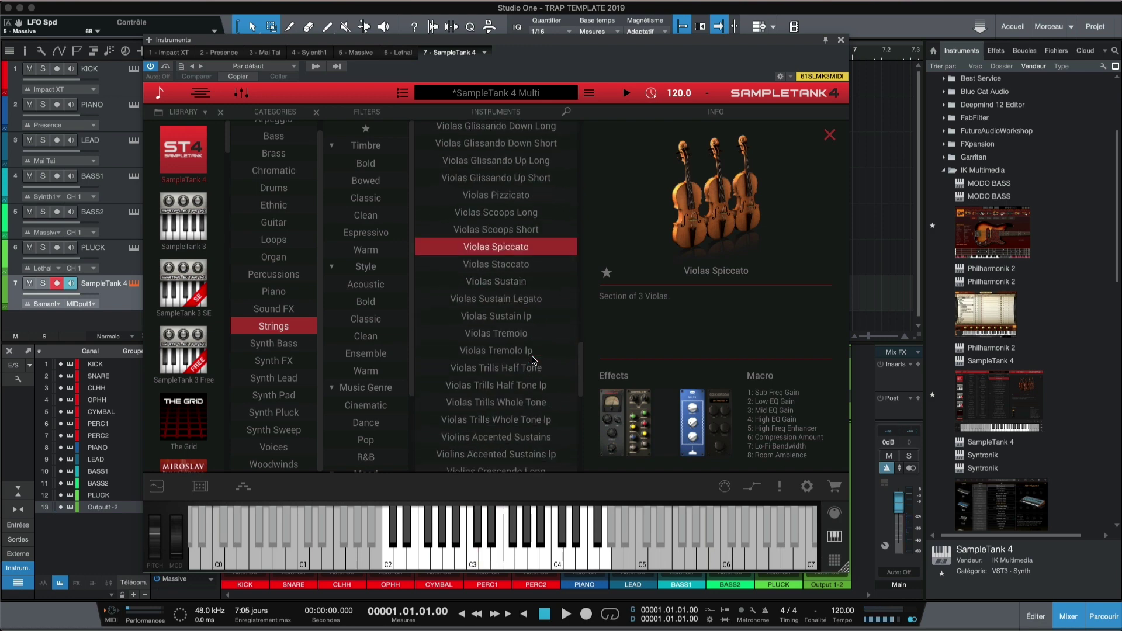
pyautogui.scroll(-5, 533, 360)
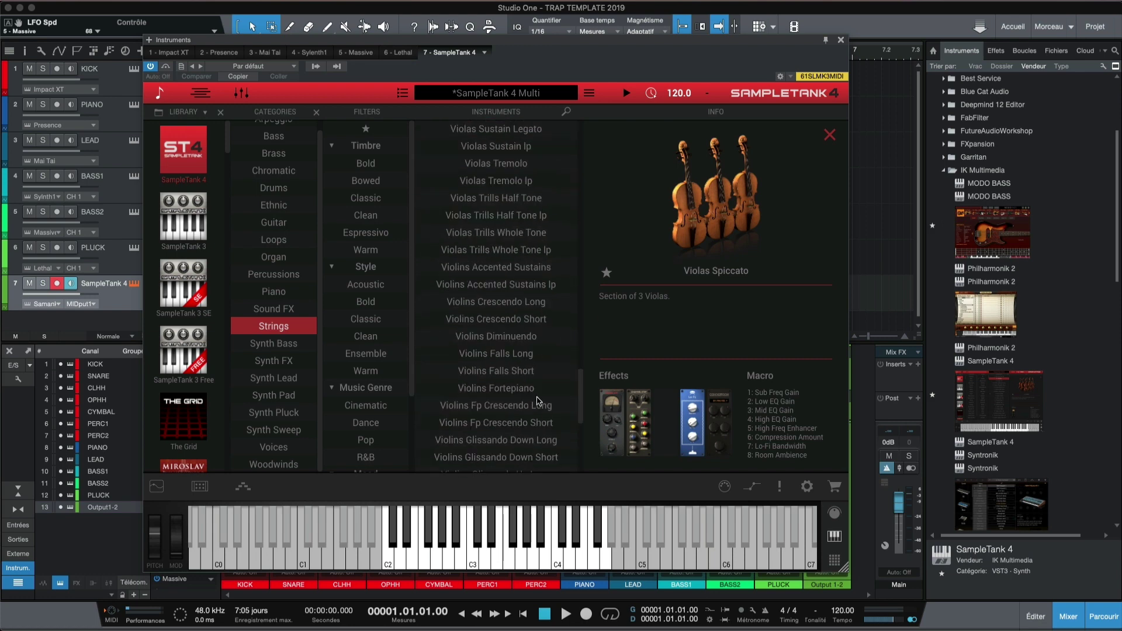
pyautogui.scroll(-4, 536, 401)
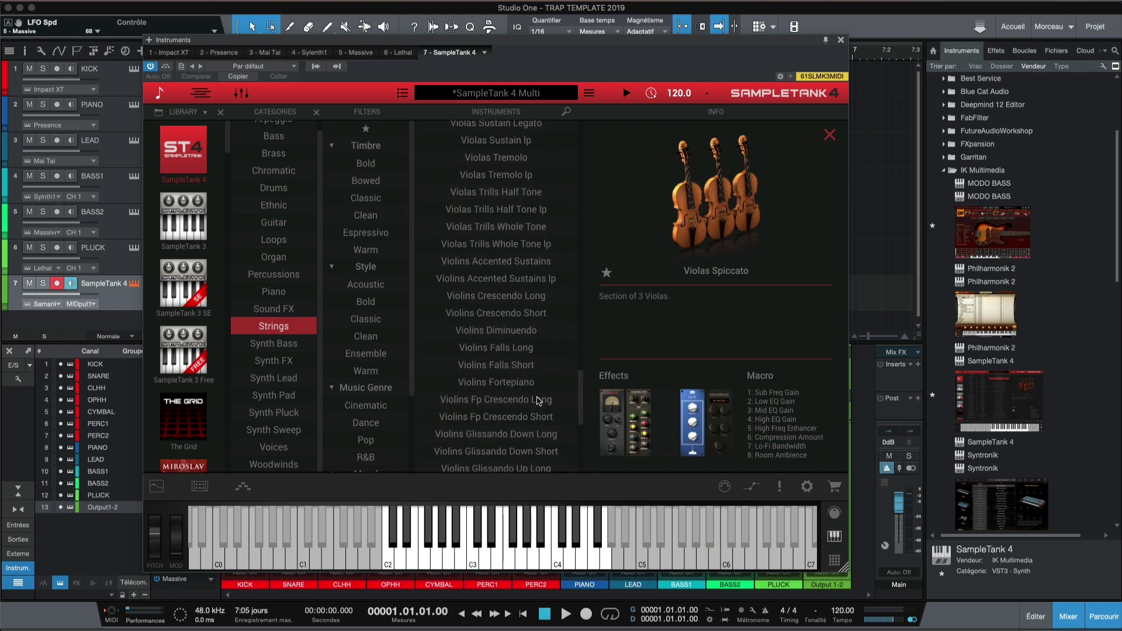
pyautogui.scroll(-2, 541, 405)
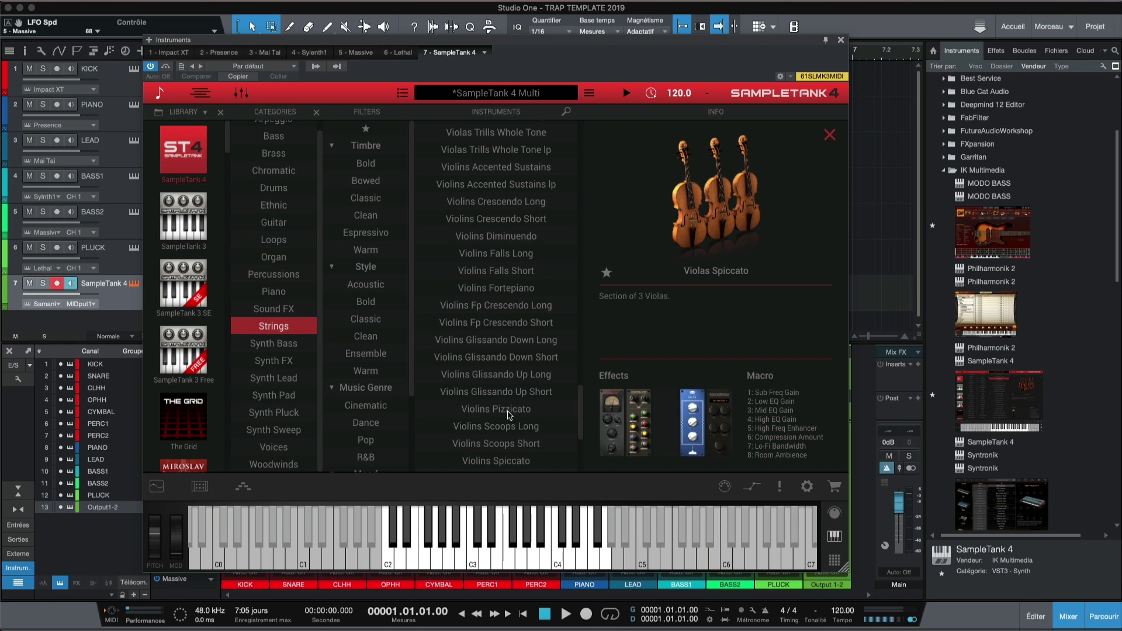
pyautogui.doubleClick(507, 416)
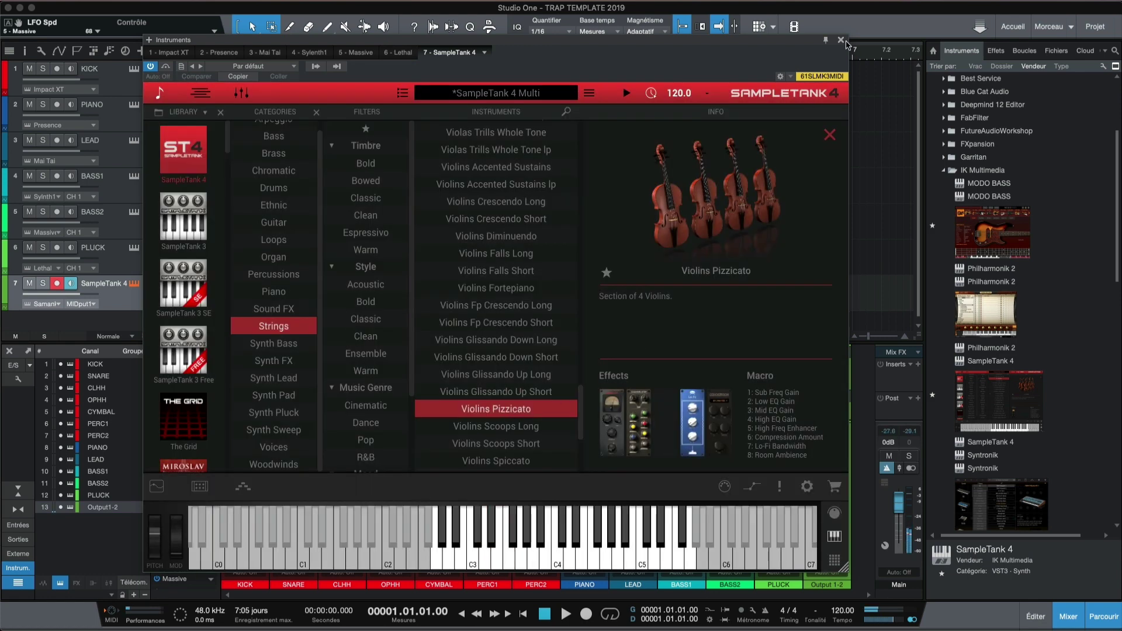
pyautogui.click(841, 41)
# Rename the SampleTank 4 track as VIOLONS.
pyautogui.doubleClick(109, 284)
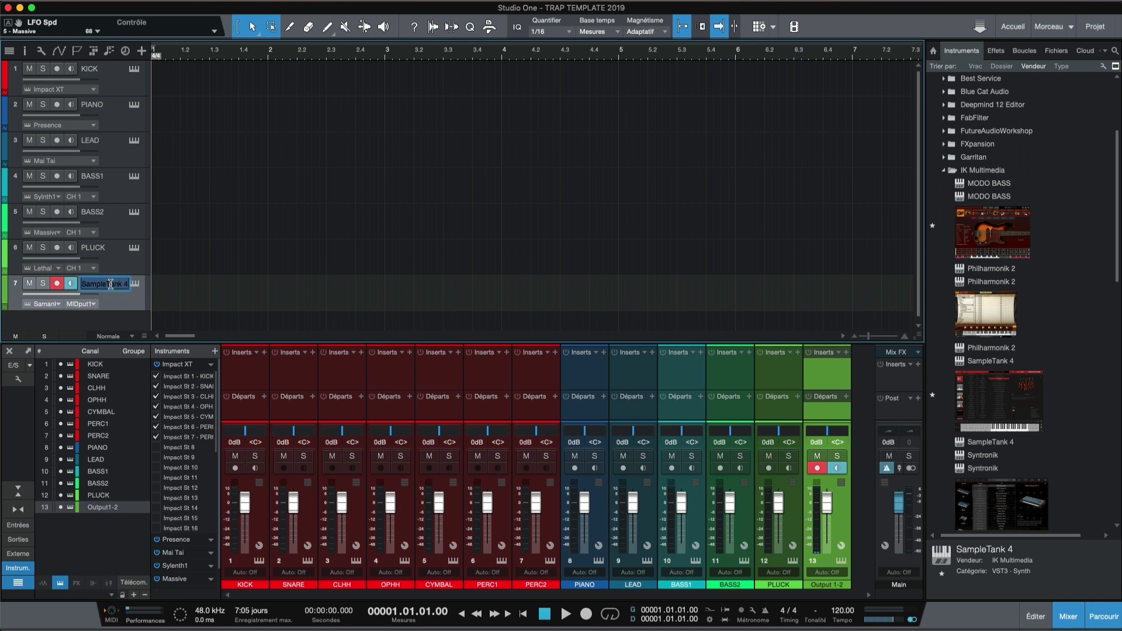
pyautogui.write('VIOLONS')
pyautogui.press('Return')
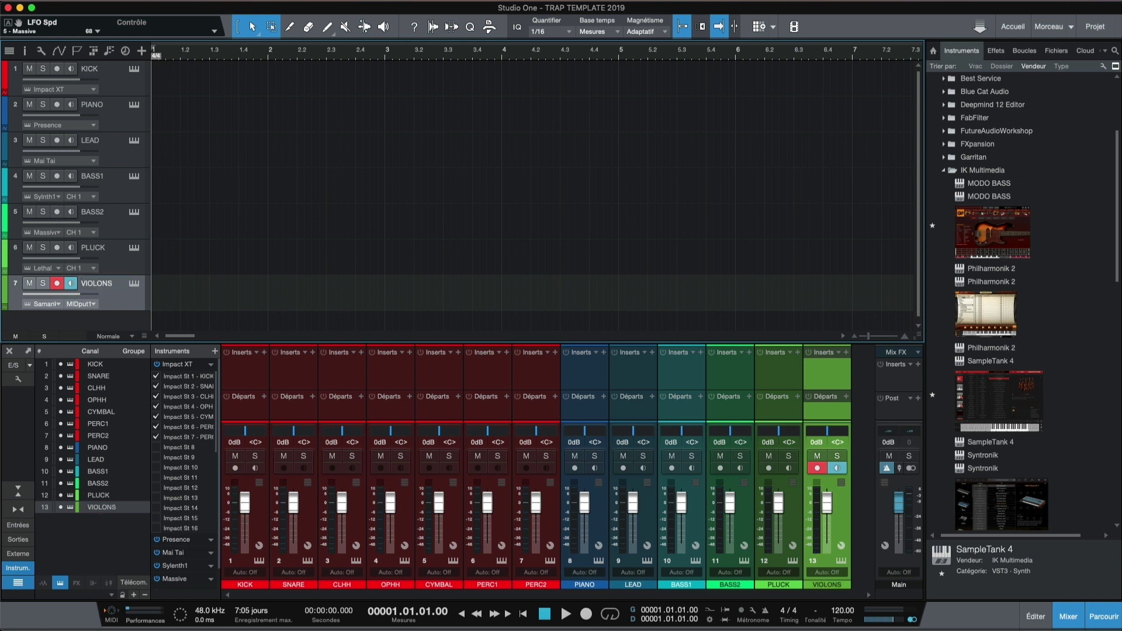
# Hide the mixer and add a Spectrasonics Omnisphere instrument track below the VIOLONS track.
pyautogui.click(1073, 621)
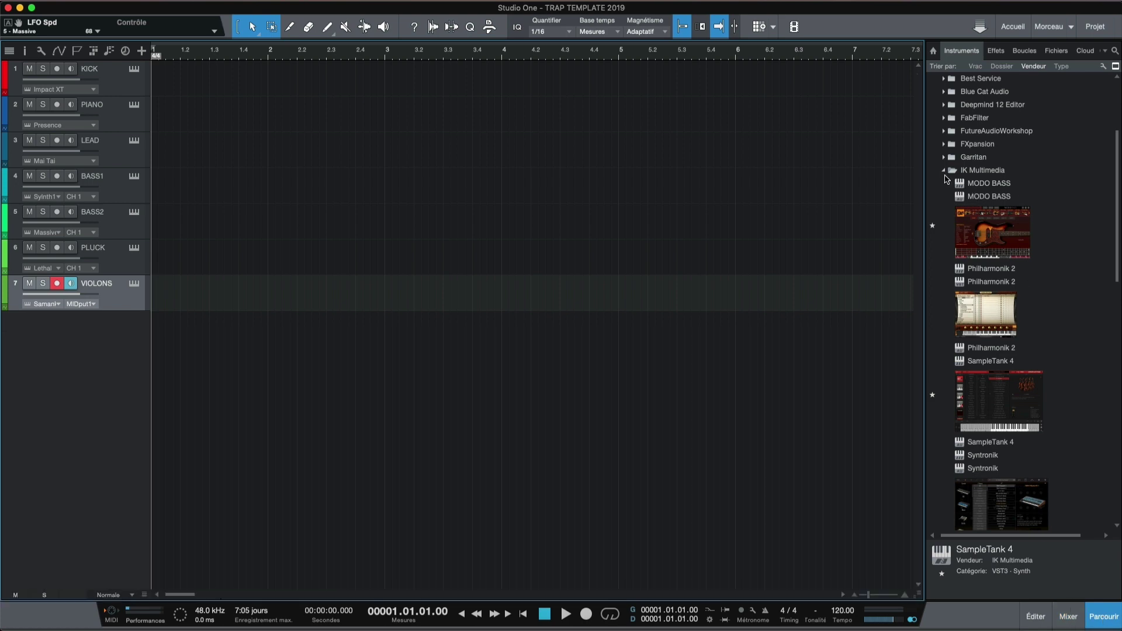
pyautogui.click(943, 170)
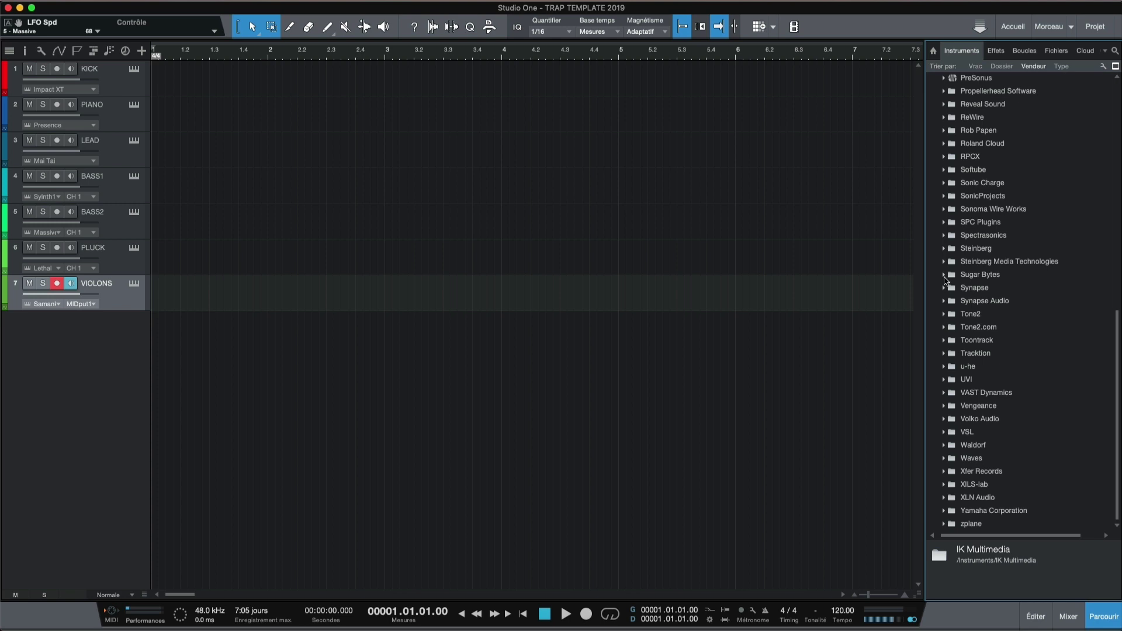
pyautogui.click(942, 237)
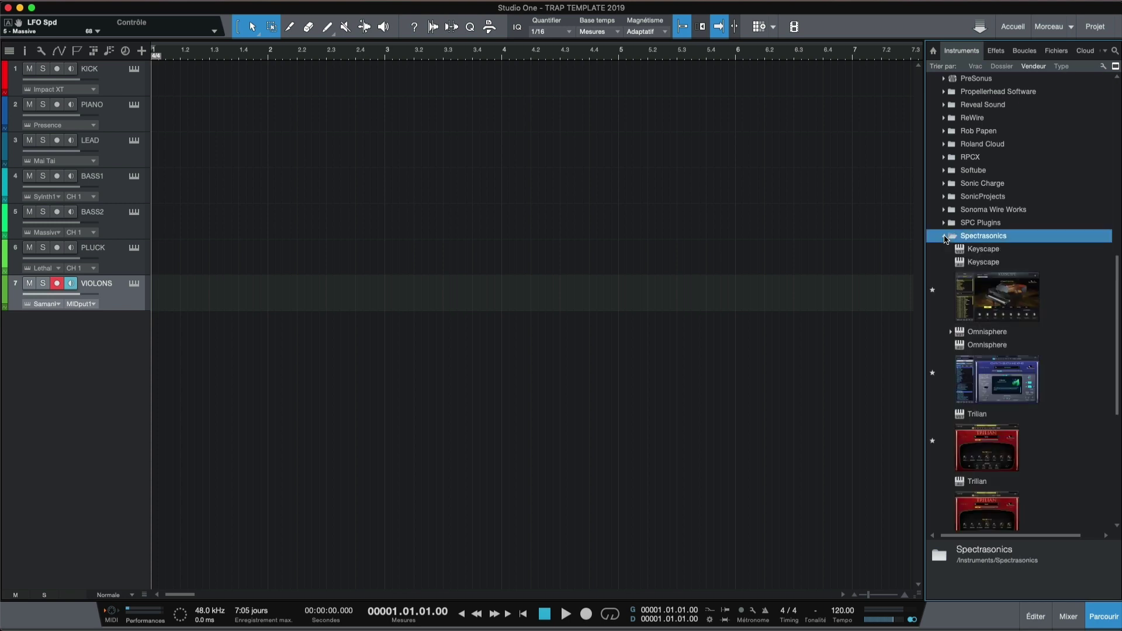
pyautogui.moveTo(993, 378); pyautogui.dragTo(105, 371)
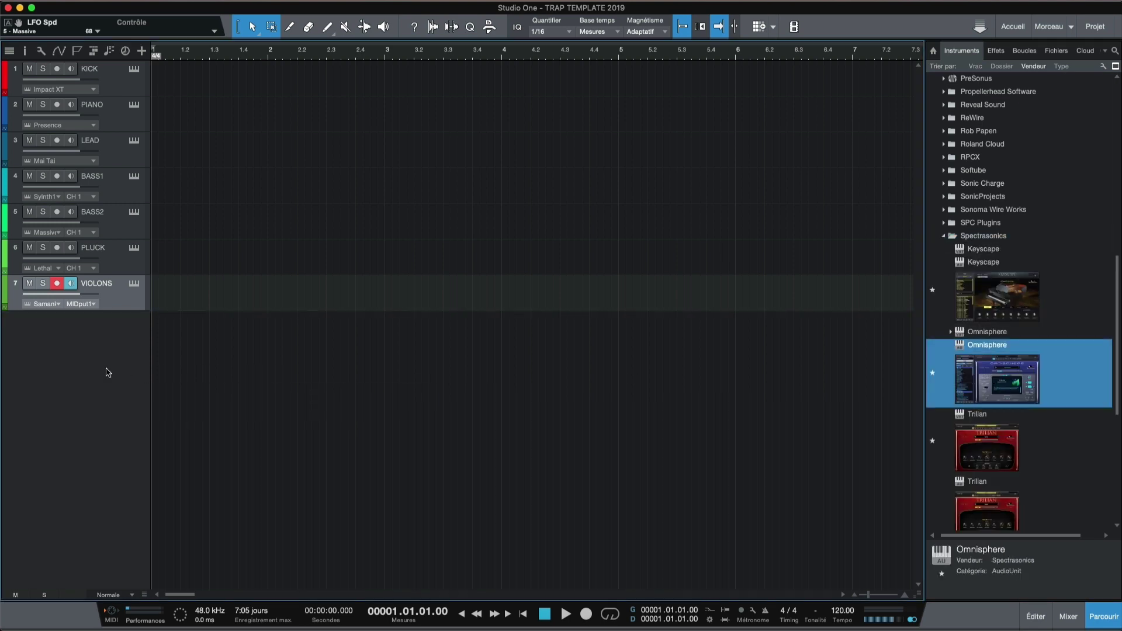
# Load the Boys Choir Oos ^ patch from Omnisphere's Human Voices category and close the instrument window.
pyautogui.scroll(-3, 245, 380)
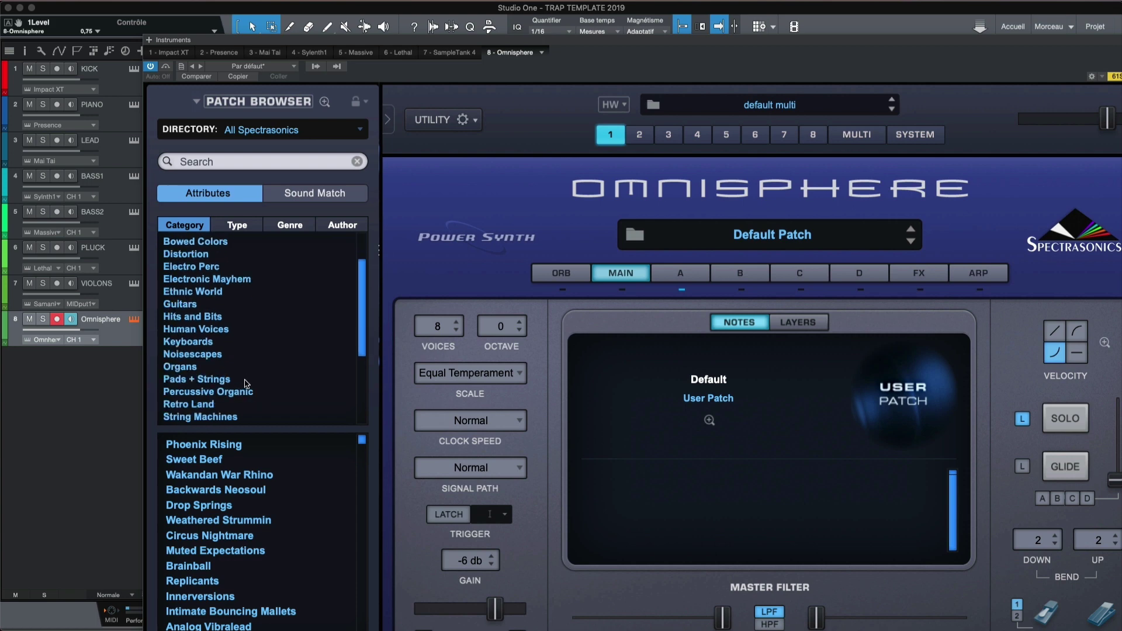
pyautogui.scroll(-5, 246, 383)
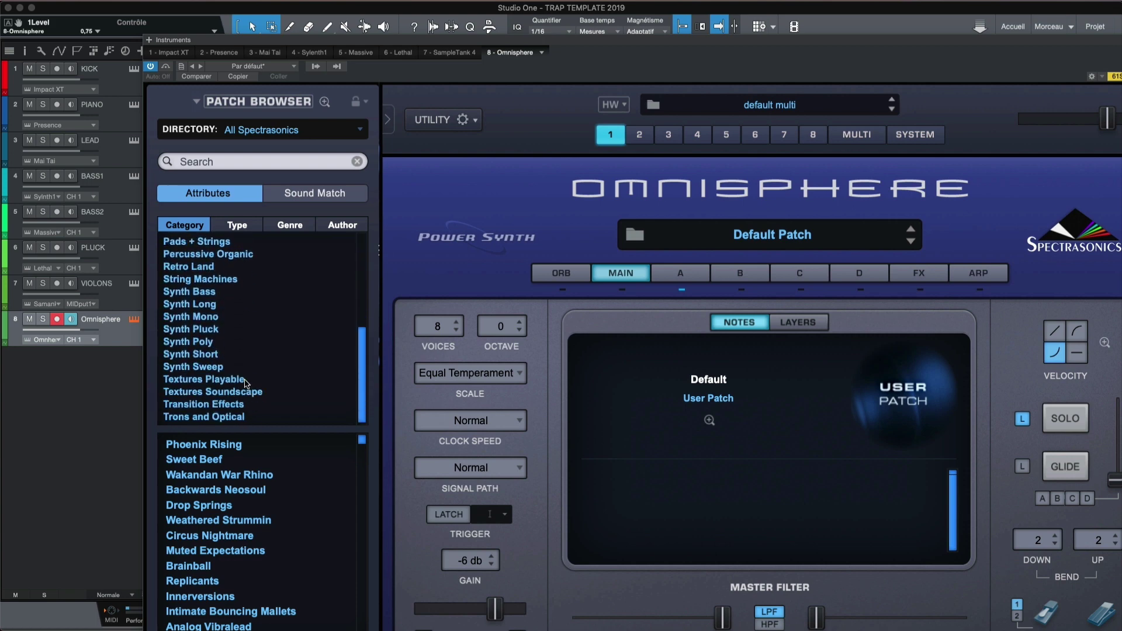
pyautogui.scroll(8, 245, 383)
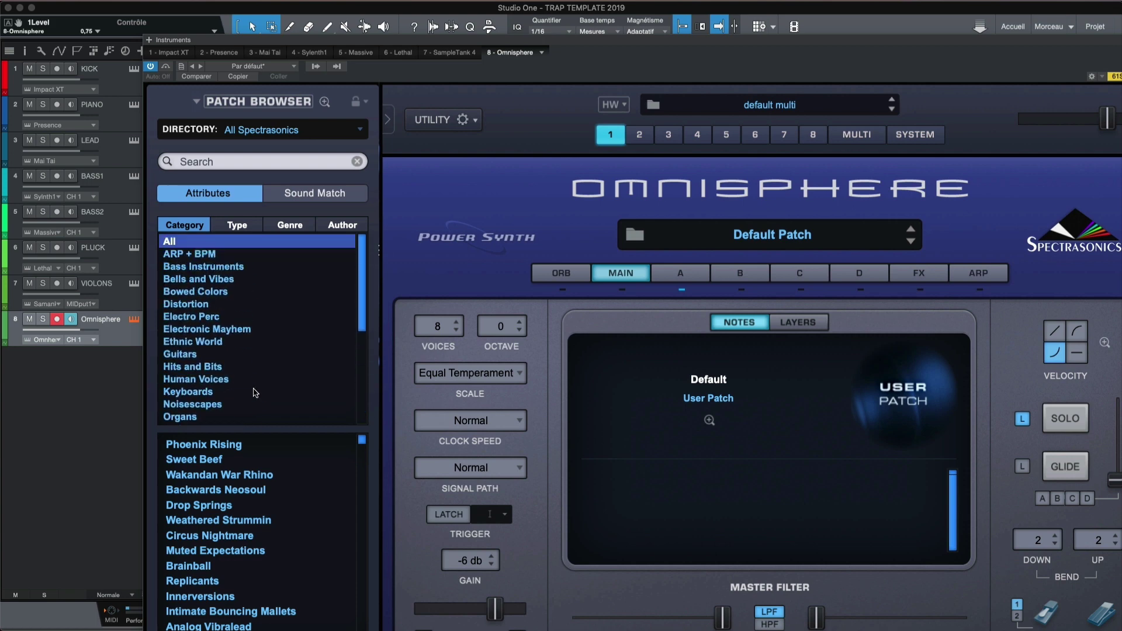
pyautogui.click(223, 389)
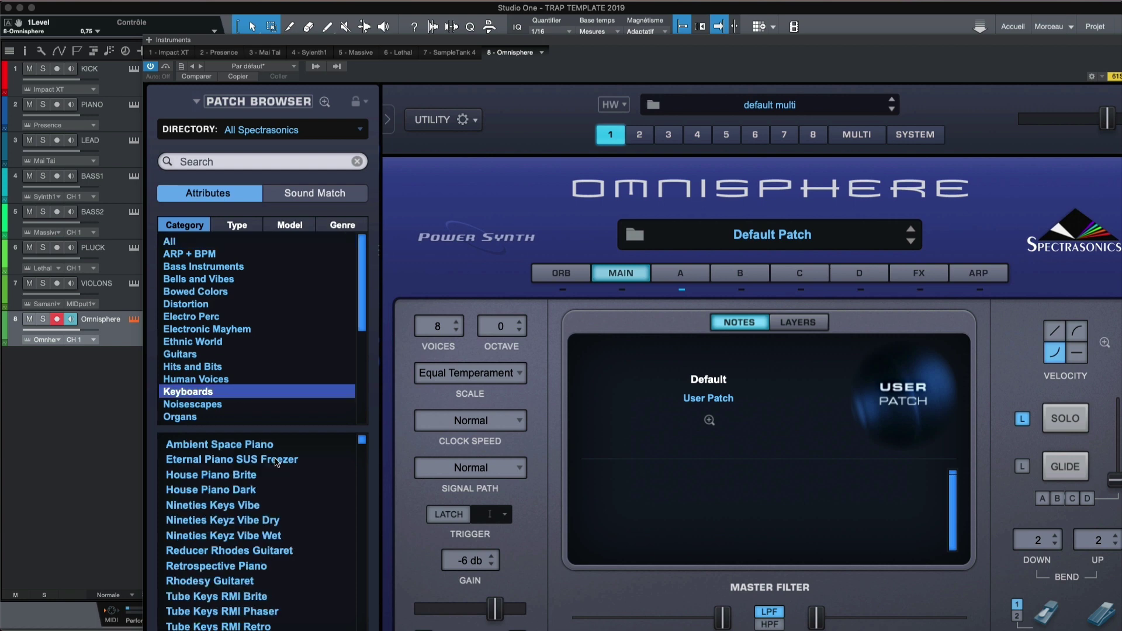
pyautogui.click(225, 379)
pyautogui.scroll(-2, 311, 499)
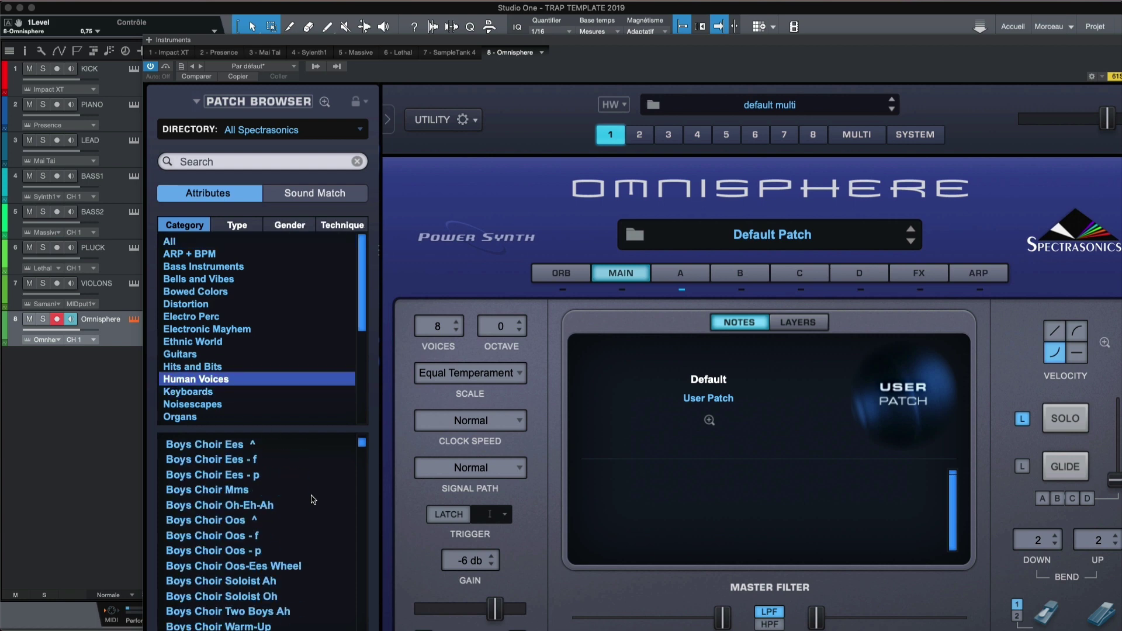
pyautogui.scroll(-2, 314, 500)
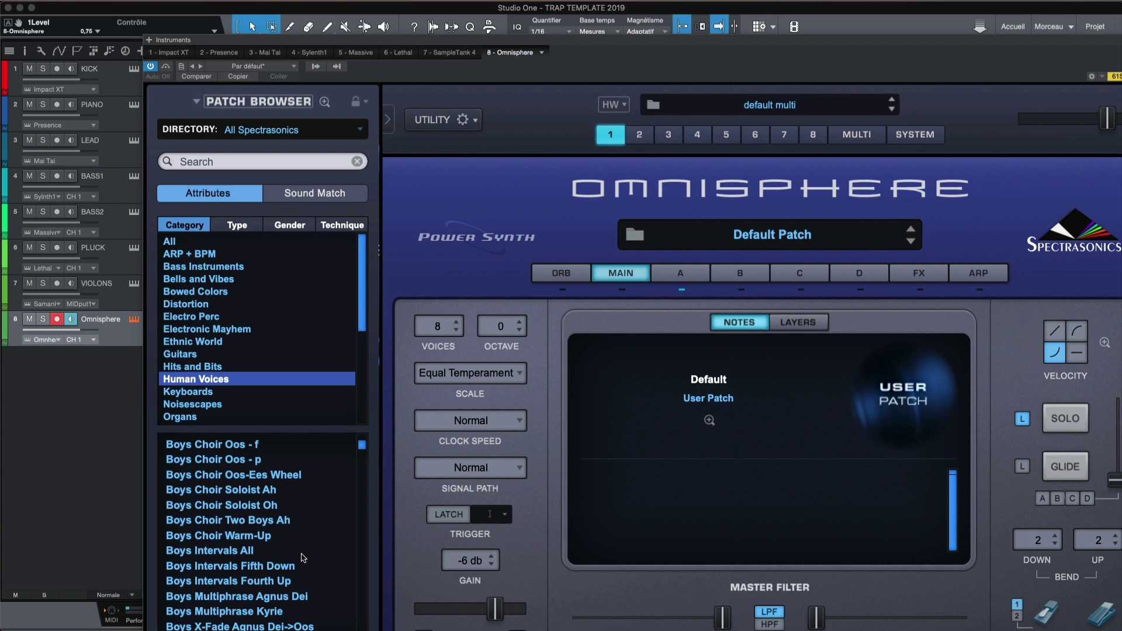
pyautogui.scroll(1, 304, 558)
pyautogui.click(224, 477)
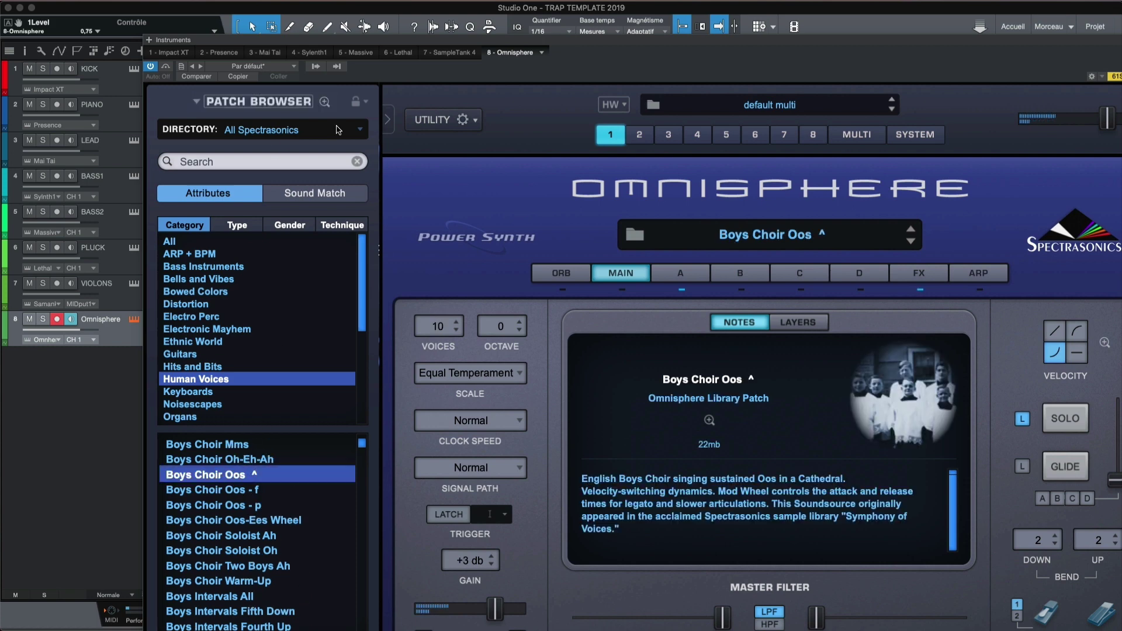
pyautogui.press('F5')
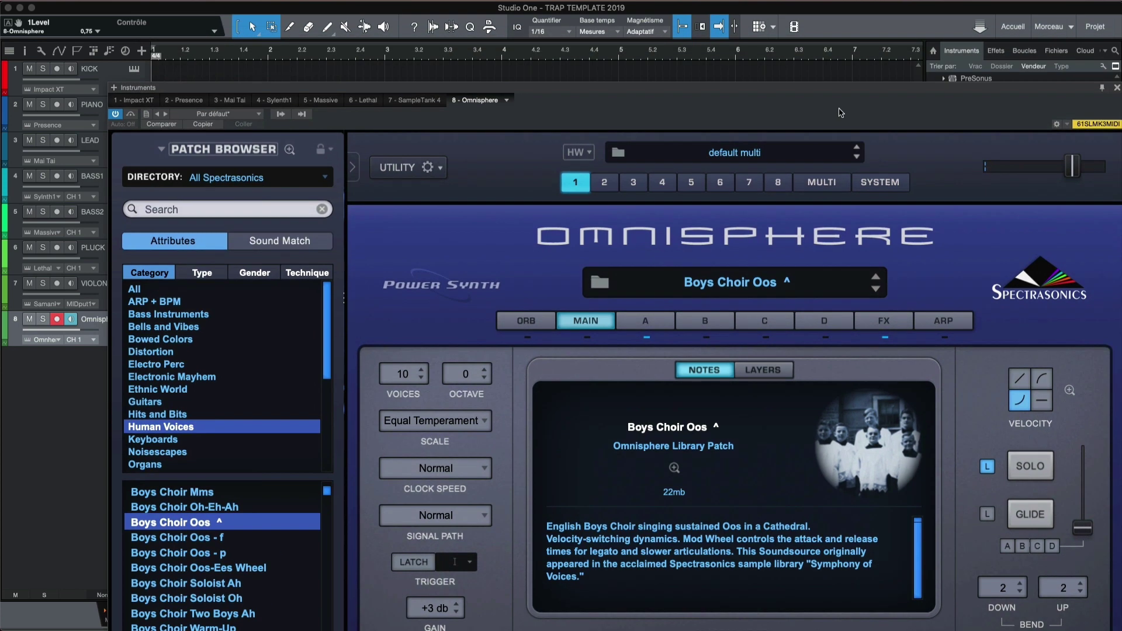
pyautogui.click(1033, 61)
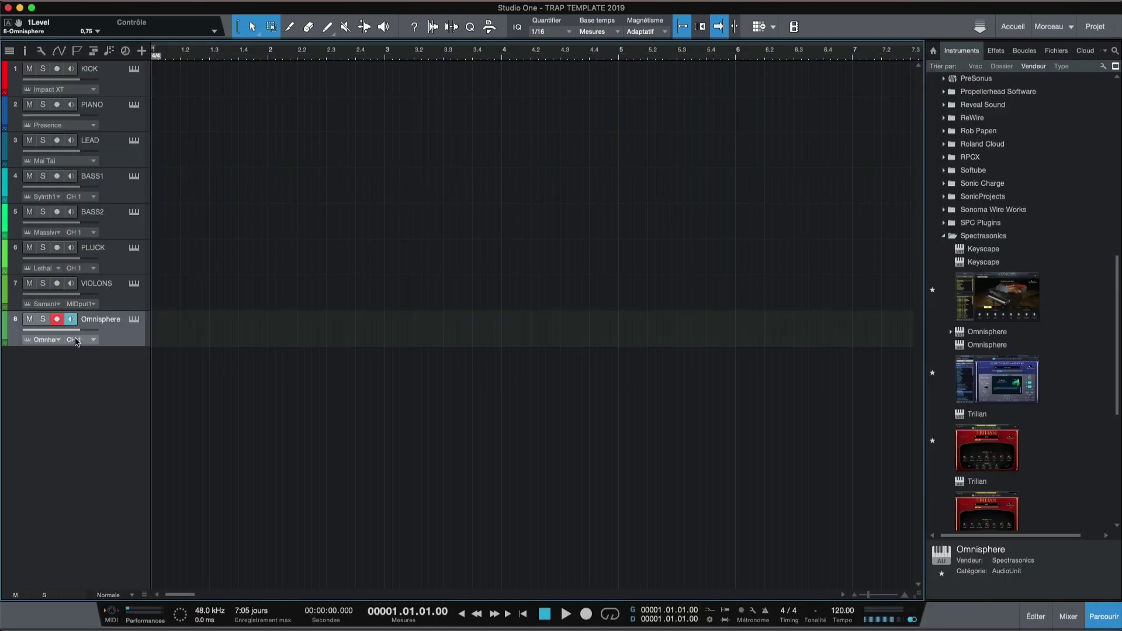
# Rename the Omnisphere track as VOICES.
pyautogui.doubleClick(101, 320)
pyautogui.write('VO')
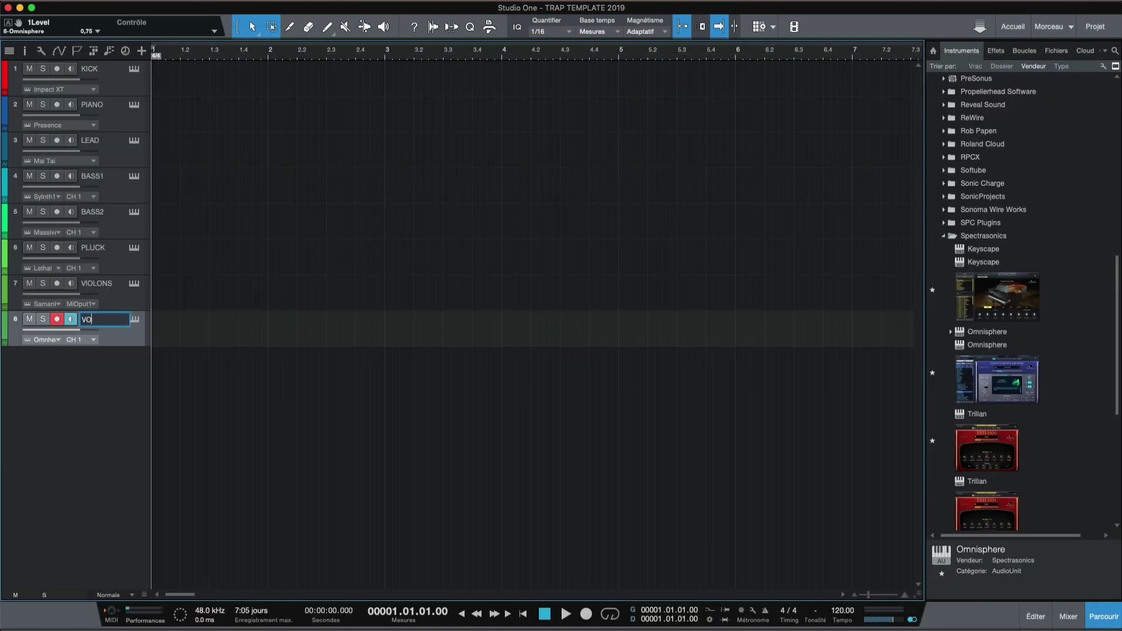
pyautogui.write('ICES')
pyautogui.press('Return')
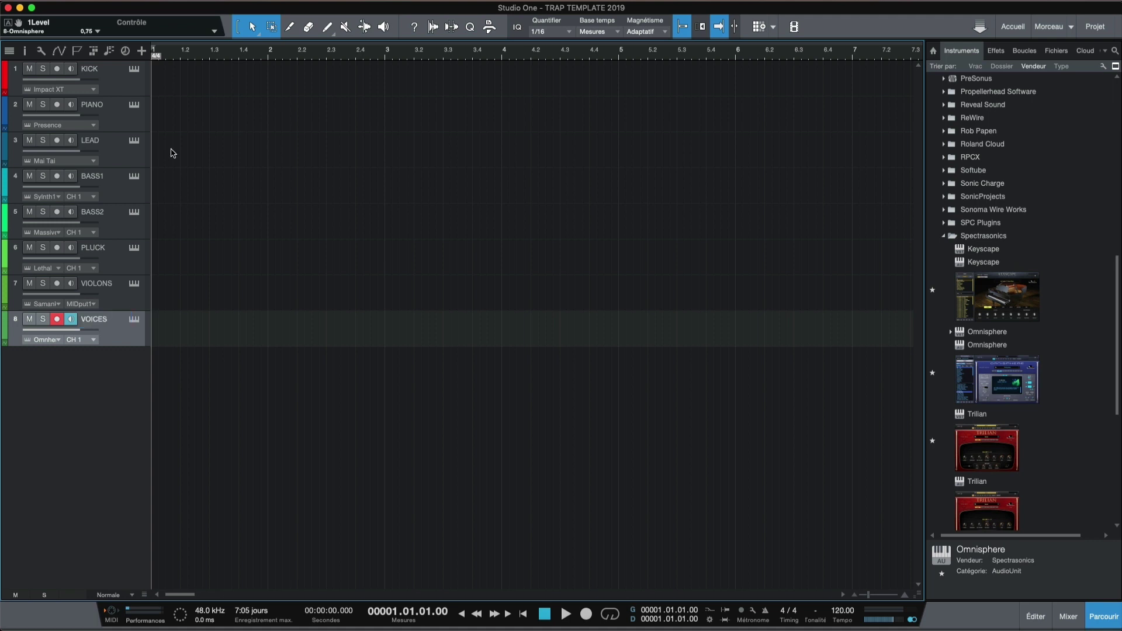
# Show the mixer and colour all channels from PIANO to VOICES the same blue.
pyautogui.click(1074, 617)
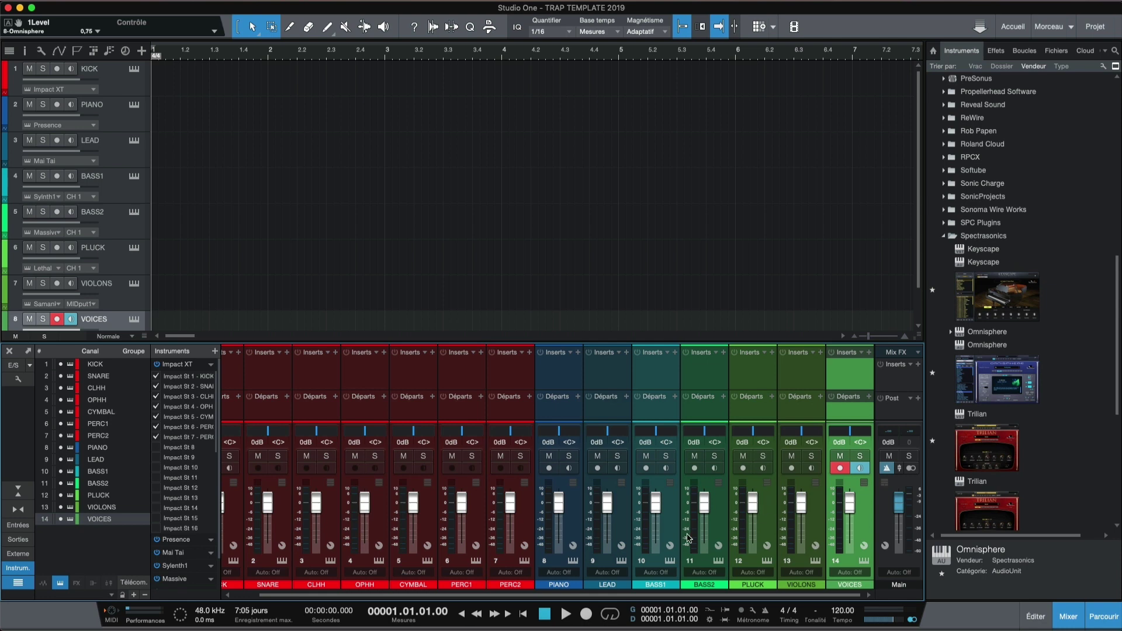
pyautogui.click(576, 505)
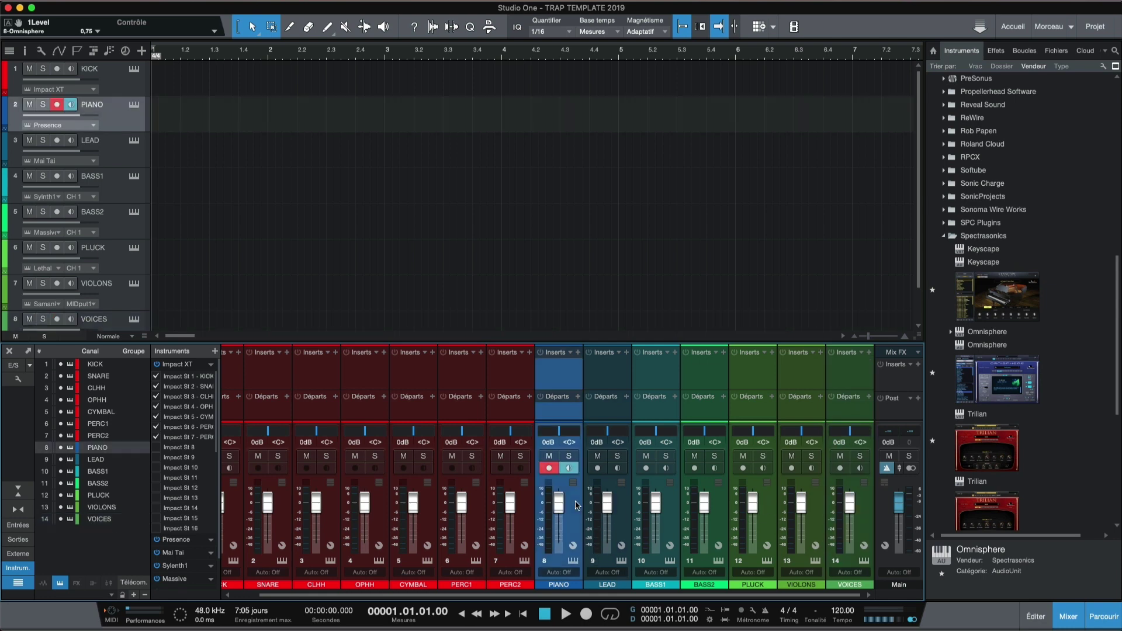
pyautogui.keyDown('shift'); pyautogui.click(860, 524); pyautogui.keyUp('shift')
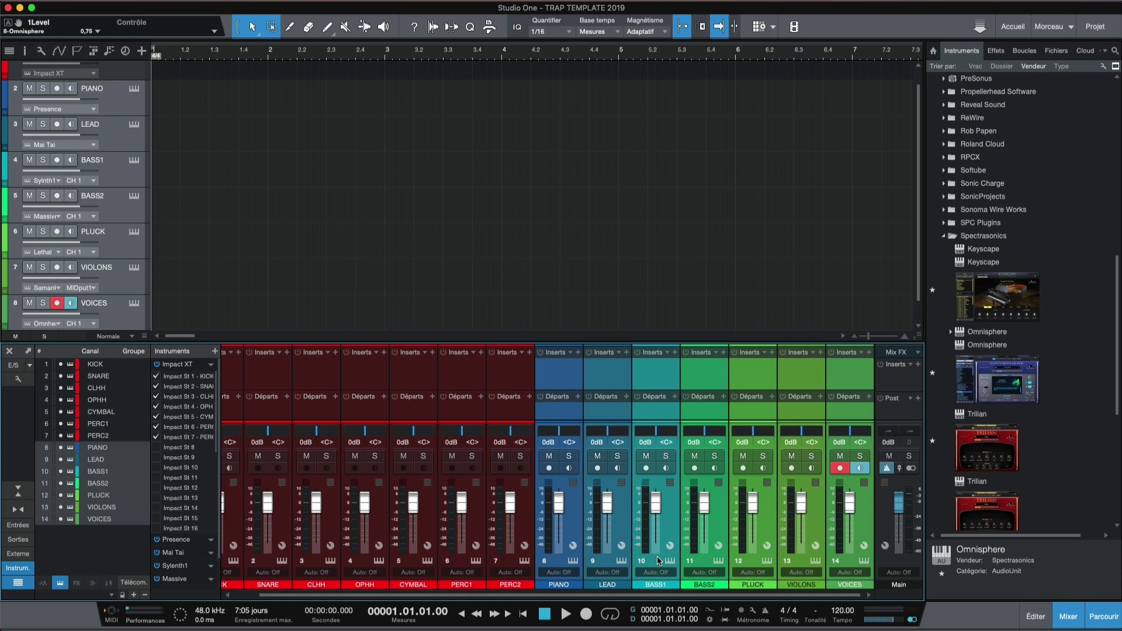
pyautogui.click(571, 586)
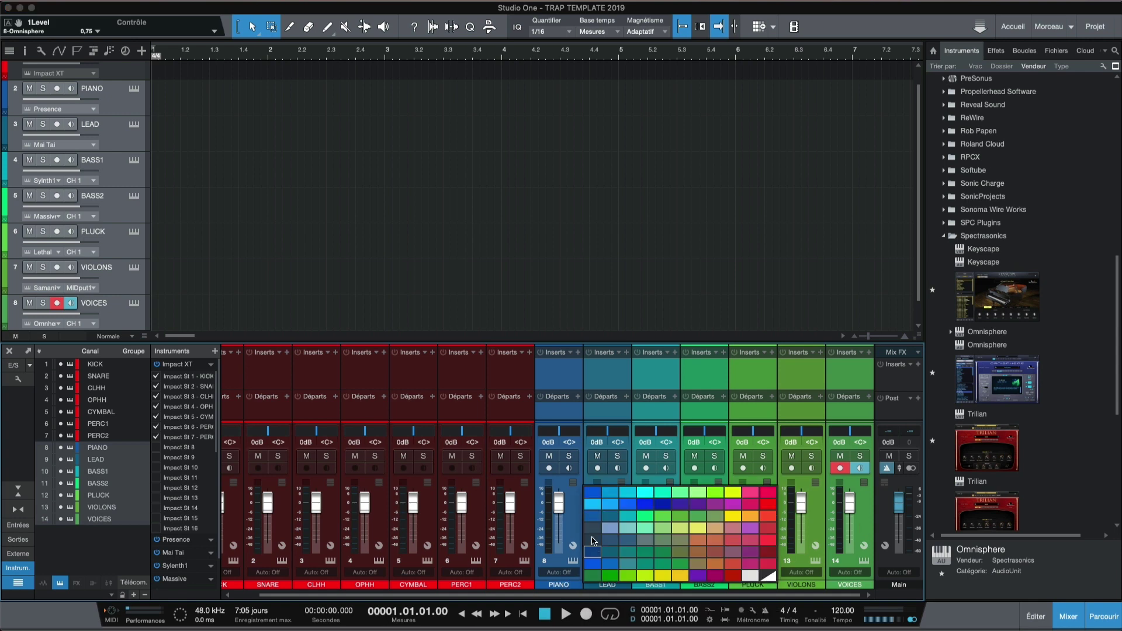
pyautogui.click(594, 494)
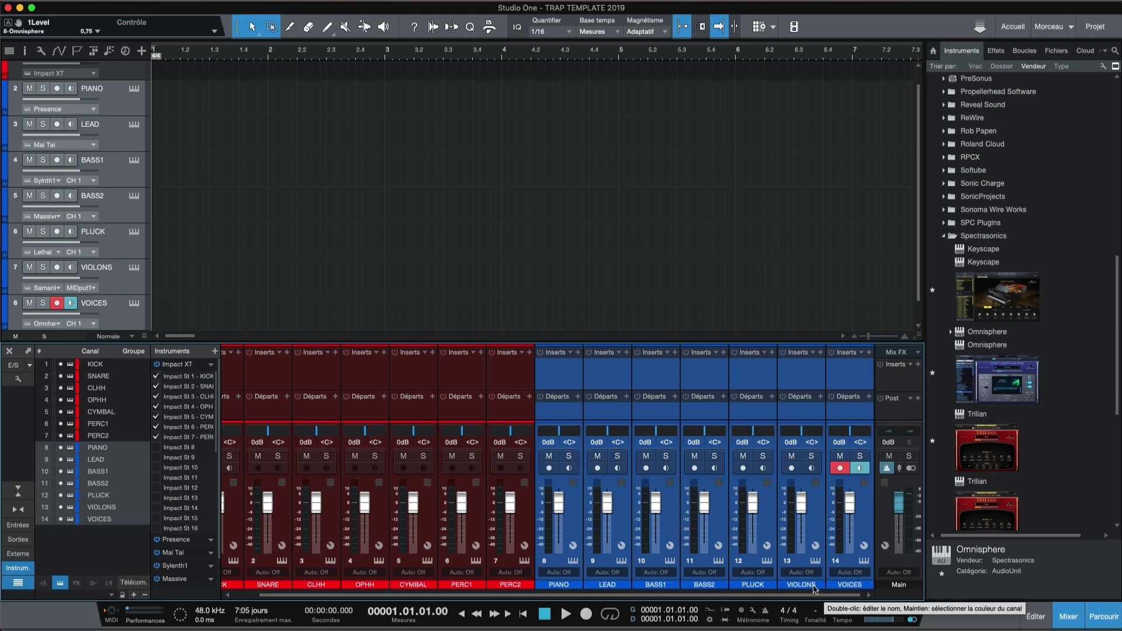
# Hide the browser and add a bus for the seven red drum channels from KICK to PERC2.
pyautogui.press('F5')
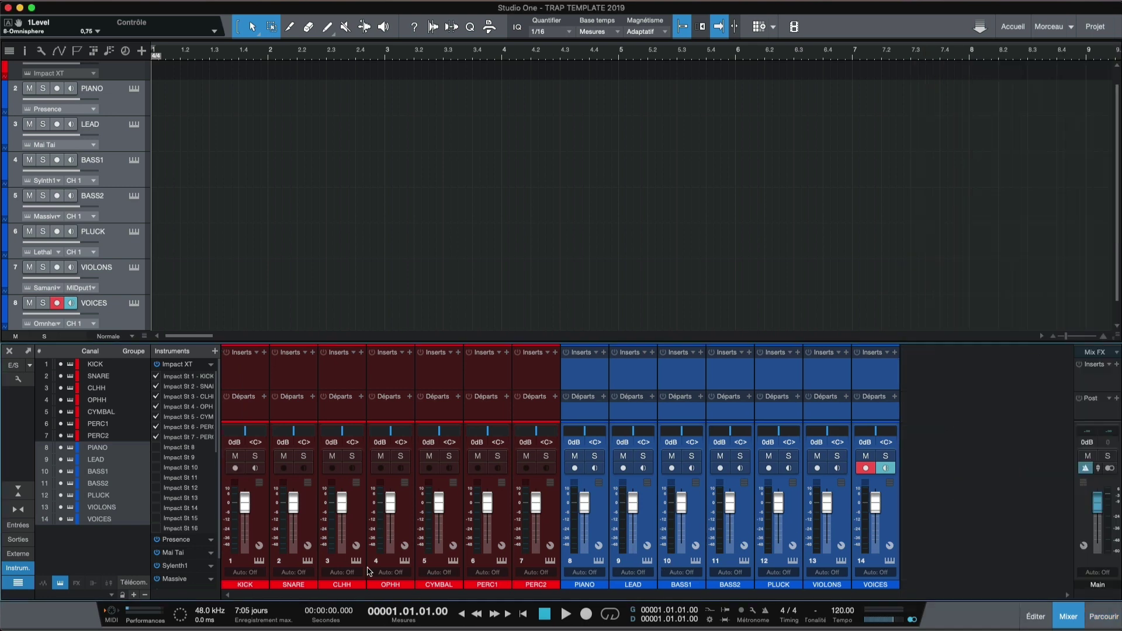
pyautogui.click(261, 517)
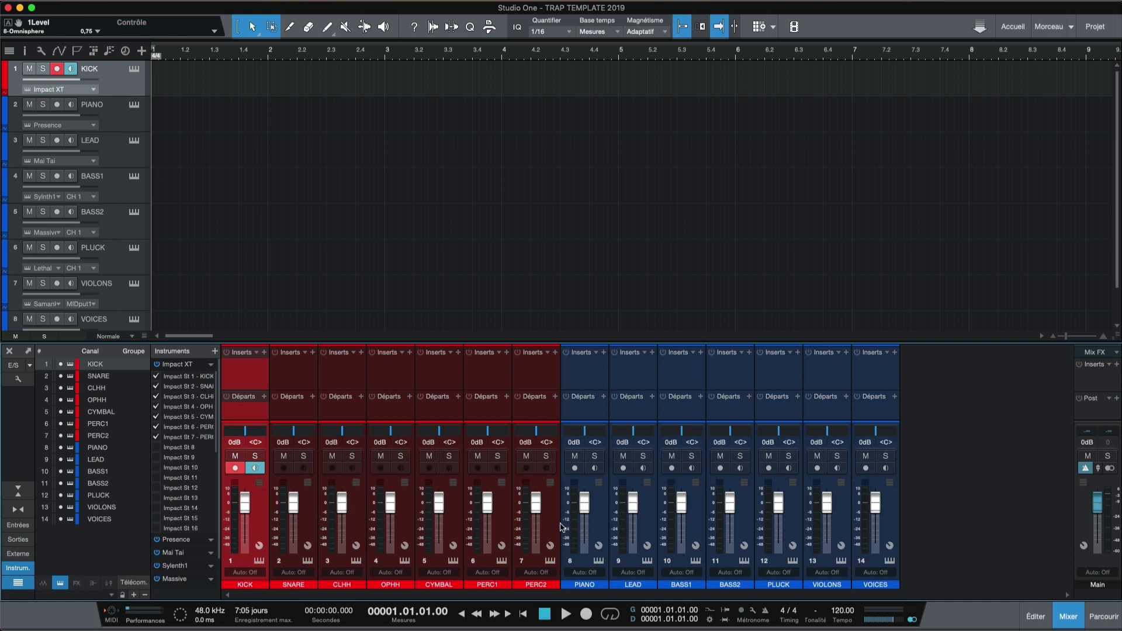
pyautogui.keyDown('shift'); pyautogui.click(552, 527); pyautogui.keyUp('shift')
pyautogui.rightClick(552, 528)
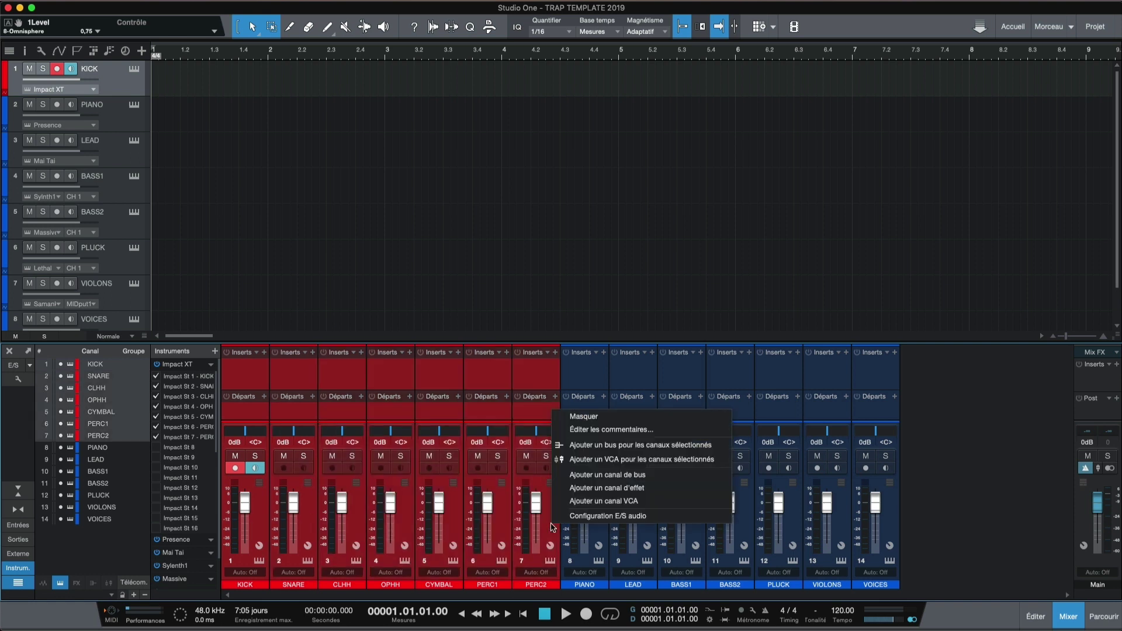
pyautogui.click(662, 450)
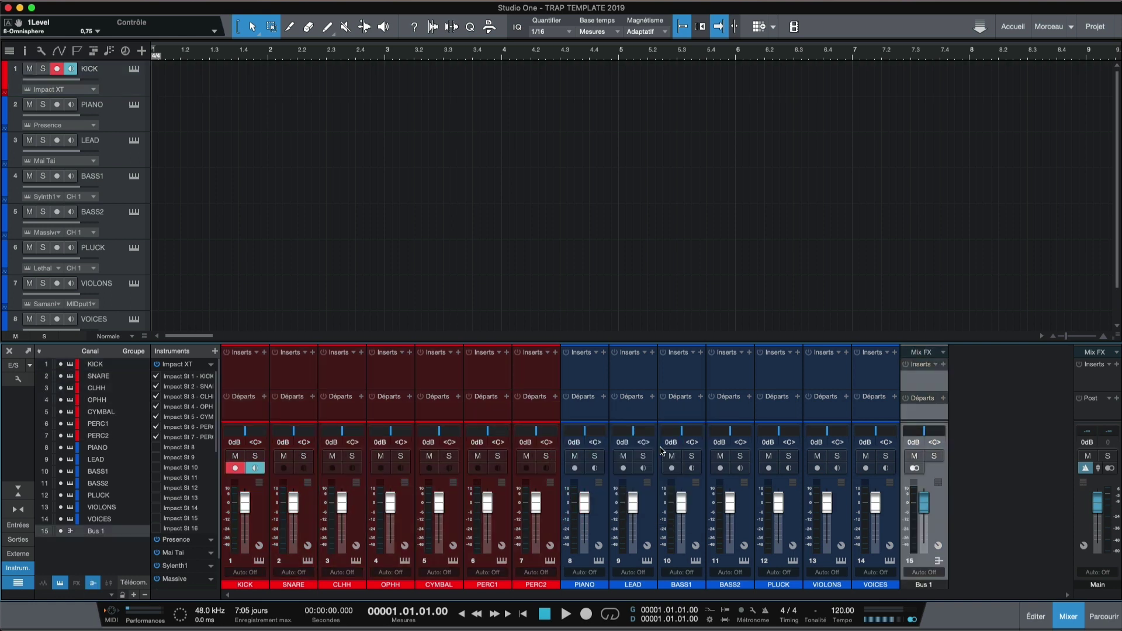
# Add a bus for the seven blue instrument channels from PIANO to VOICES.
pyautogui.click(600, 494)
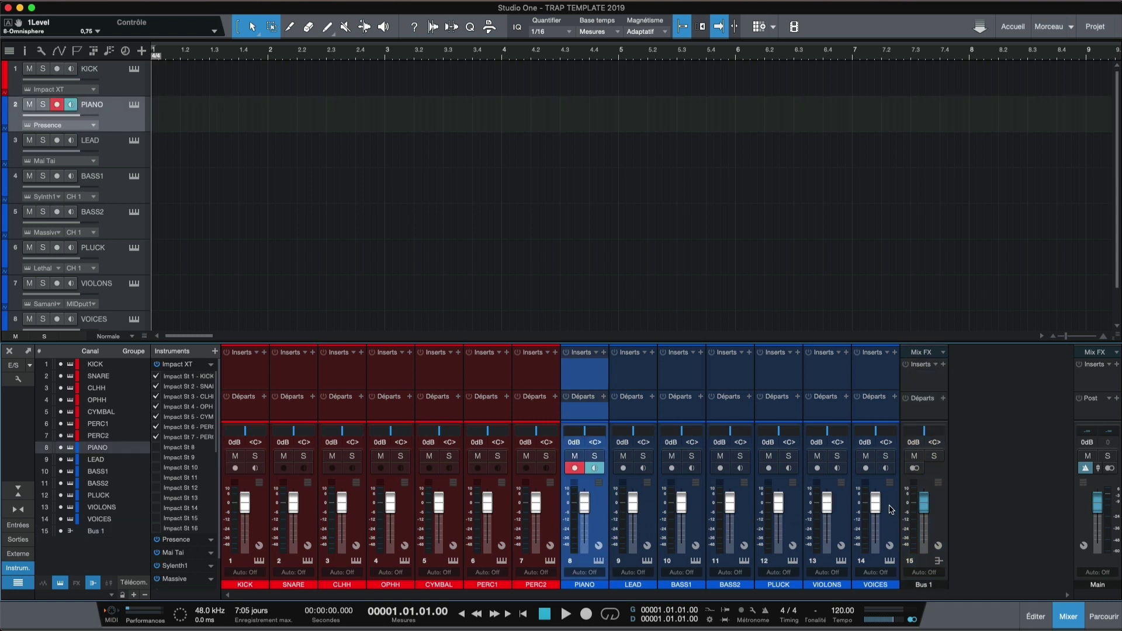
pyautogui.keyDown('shift'); pyautogui.click(891, 510); pyautogui.keyUp('shift')
pyautogui.rightClick(890, 509)
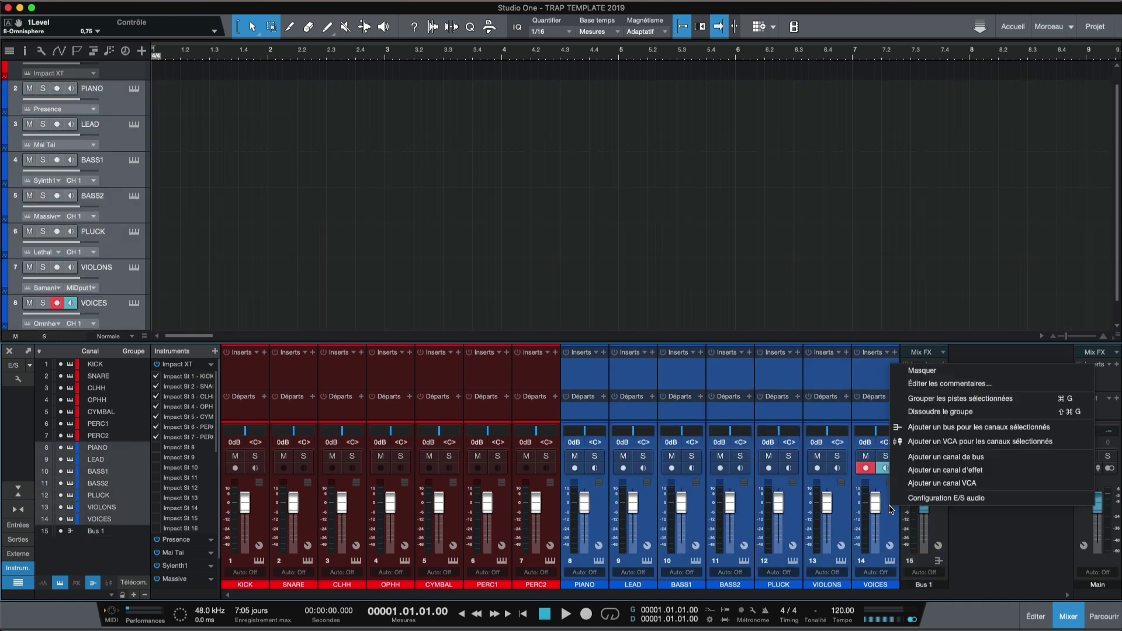
pyautogui.click(1004, 427)
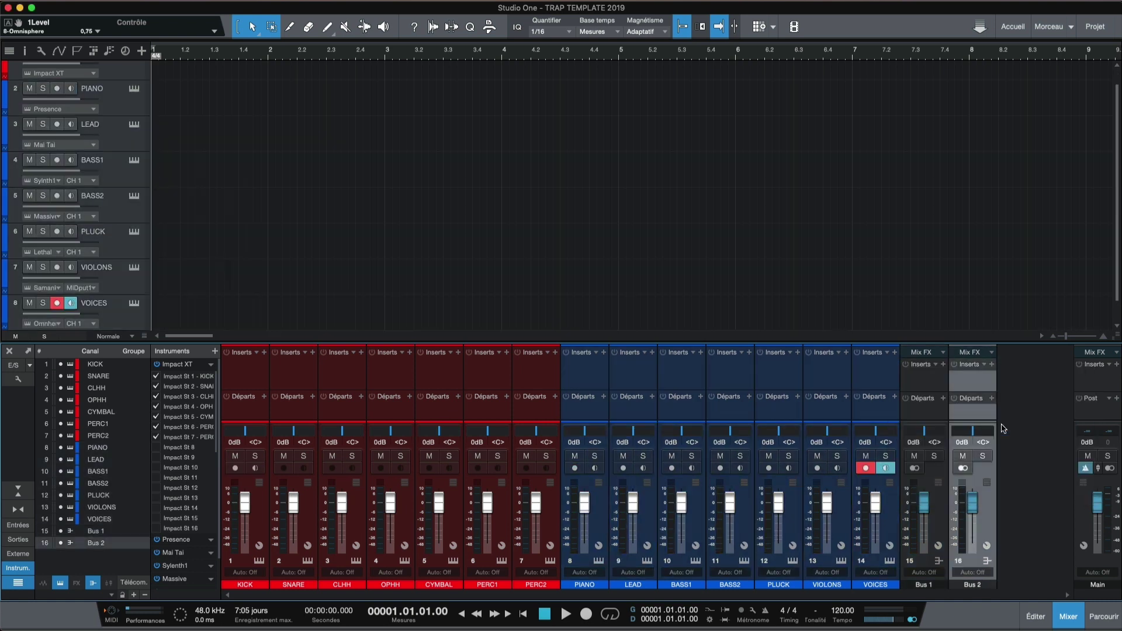
# Rename the drum channels' bus as DRUMS BUS and the instrument channels' bus as INSTRU BUS.
pyautogui.doubleClick(928, 586)
pyautogui.write('DRU')
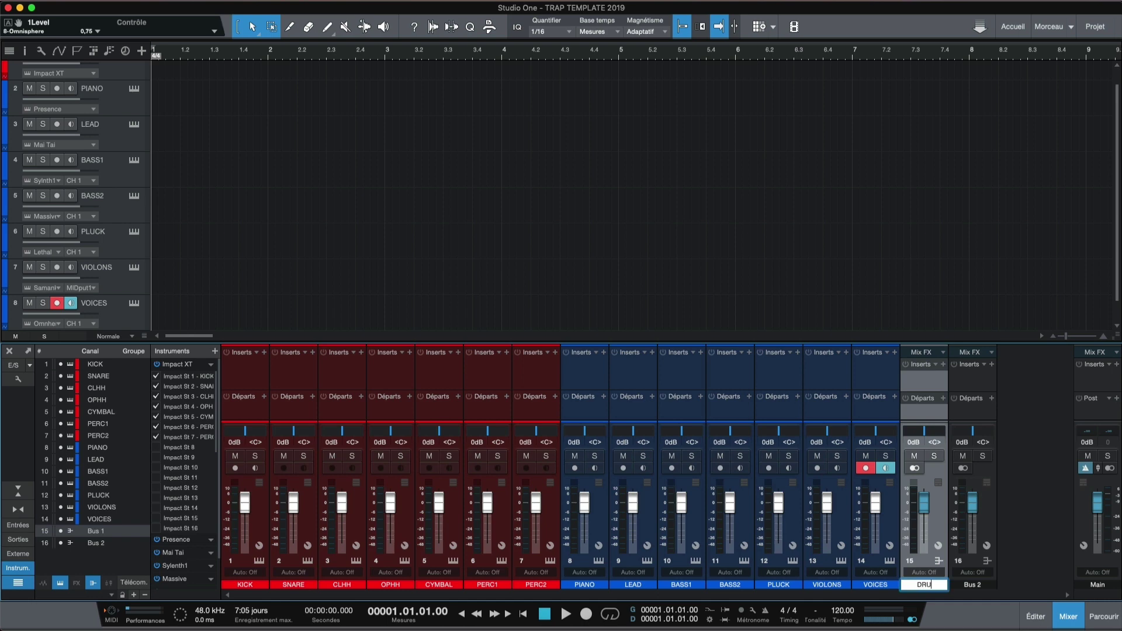
pyautogui.write('MS BUS')
pyautogui.press('Return')
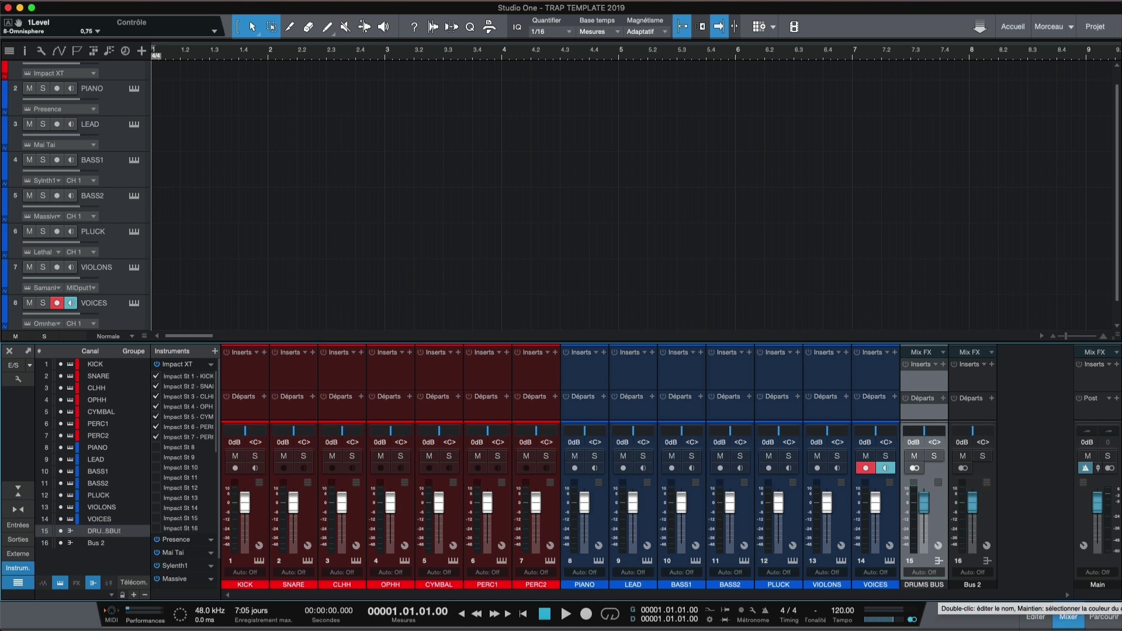
pyautogui.doubleClick(972, 585)
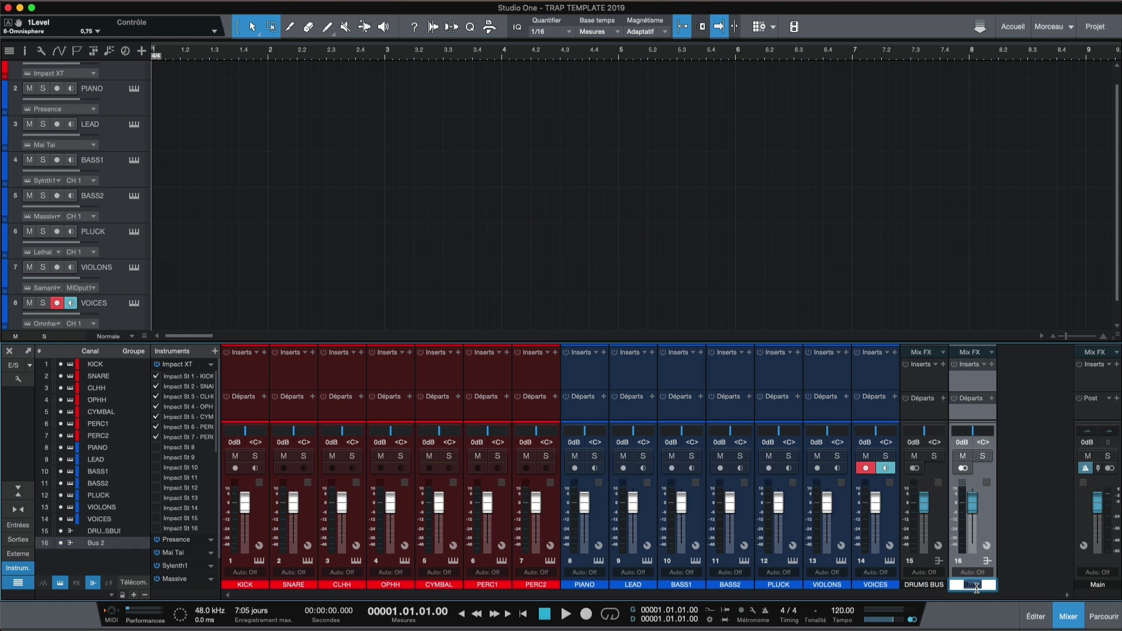
pyautogui.press('BackSpace')
pyautogui.write('INSTRU BUS')
pyautogui.press('Return')
# Add a bus for the DRUMS BUS and INSTRU BUS channels and name it MASTER BUS.
pyautogui.click(941, 476)
pyautogui.keyDown('shift'); pyautogui.click(981, 474); pyautogui.keyUp('shift')
pyautogui.rightClick(986, 472)
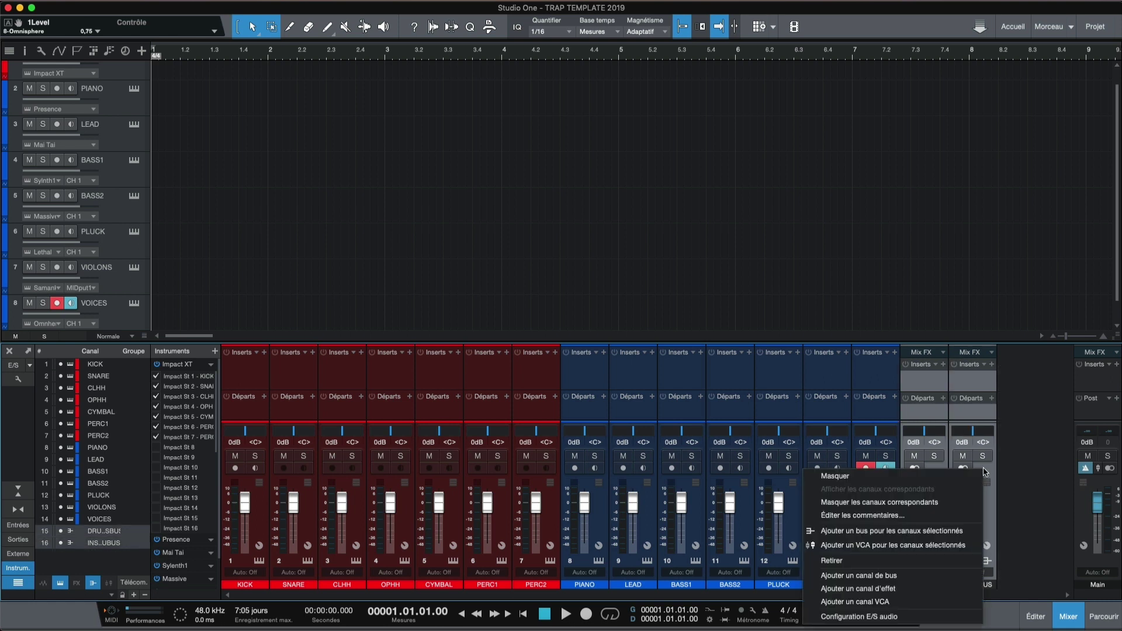
pyautogui.click(942, 535)
pyautogui.doubleClick(1028, 586)
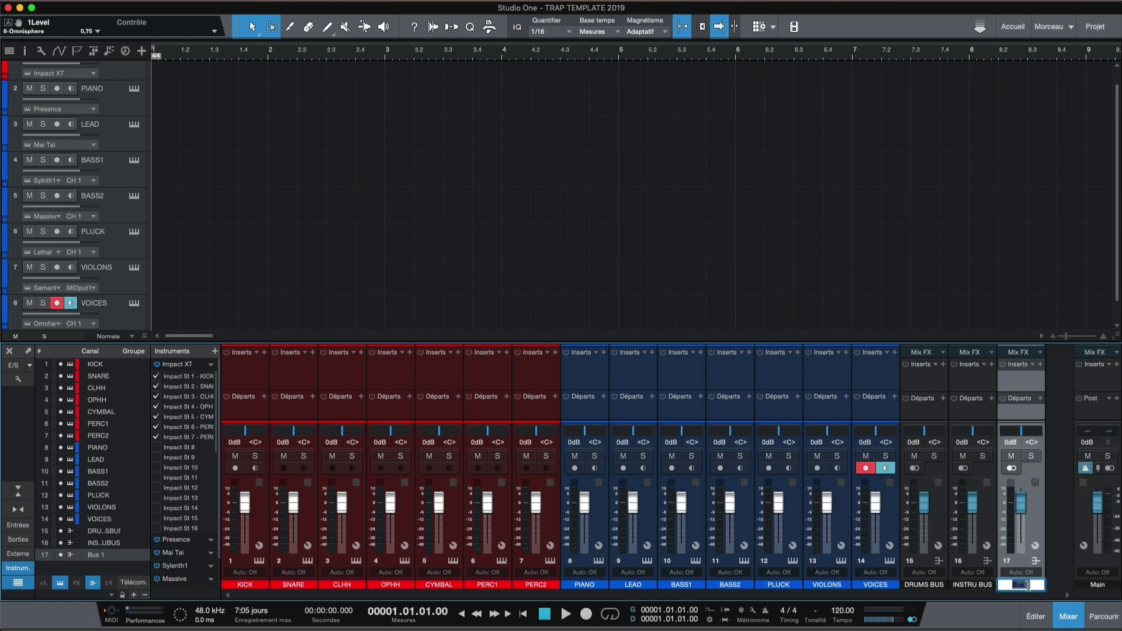
pyautogui.write('BUS')
pyautogui.press('Return')
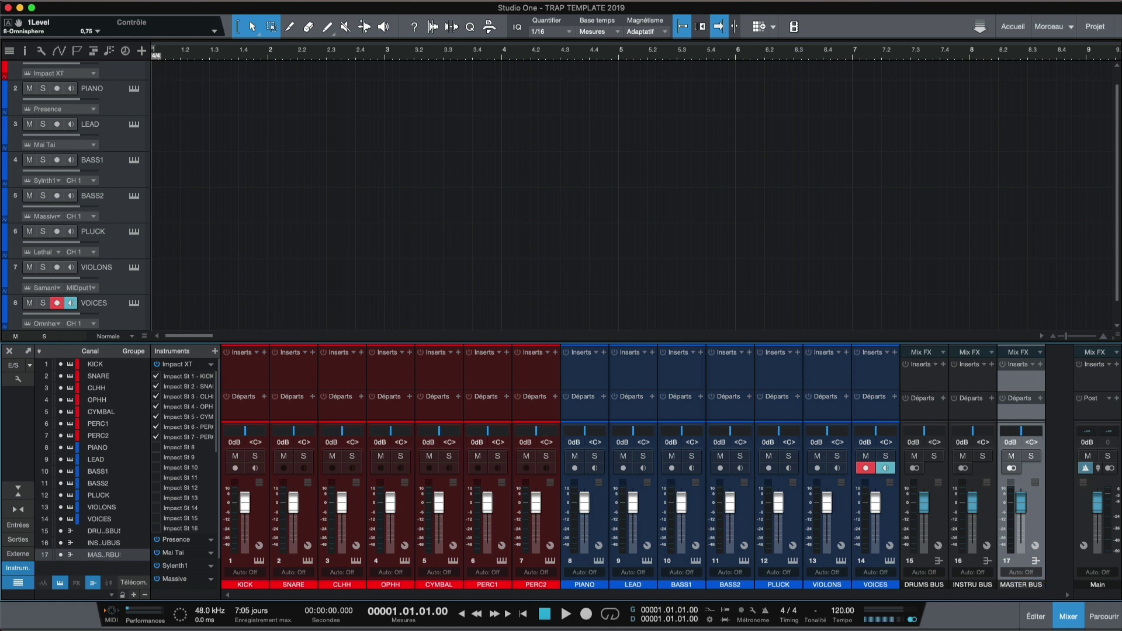